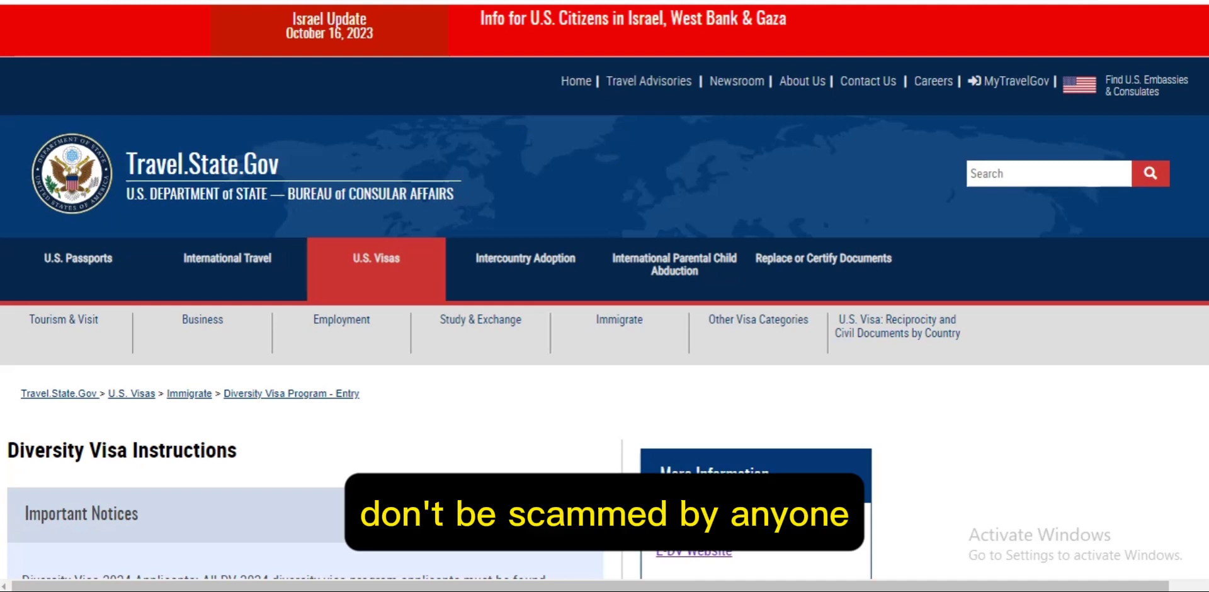
scroll(604, 296, "down", 1)
scroll(604, 296, "down", 1)
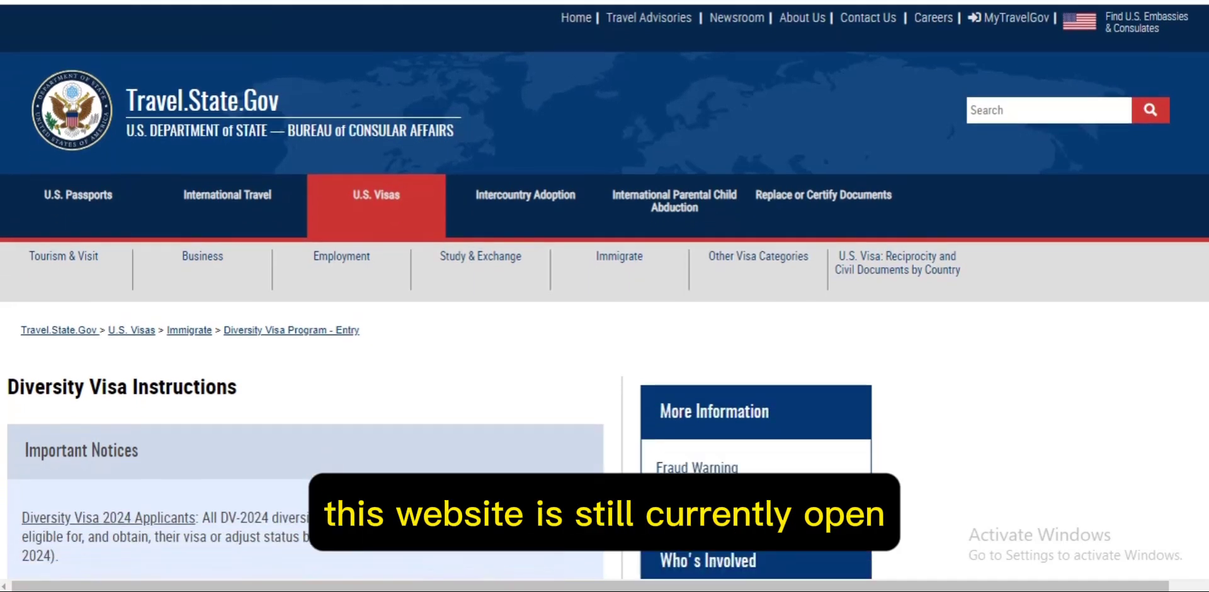
scroll(605, 295, "down", 3)
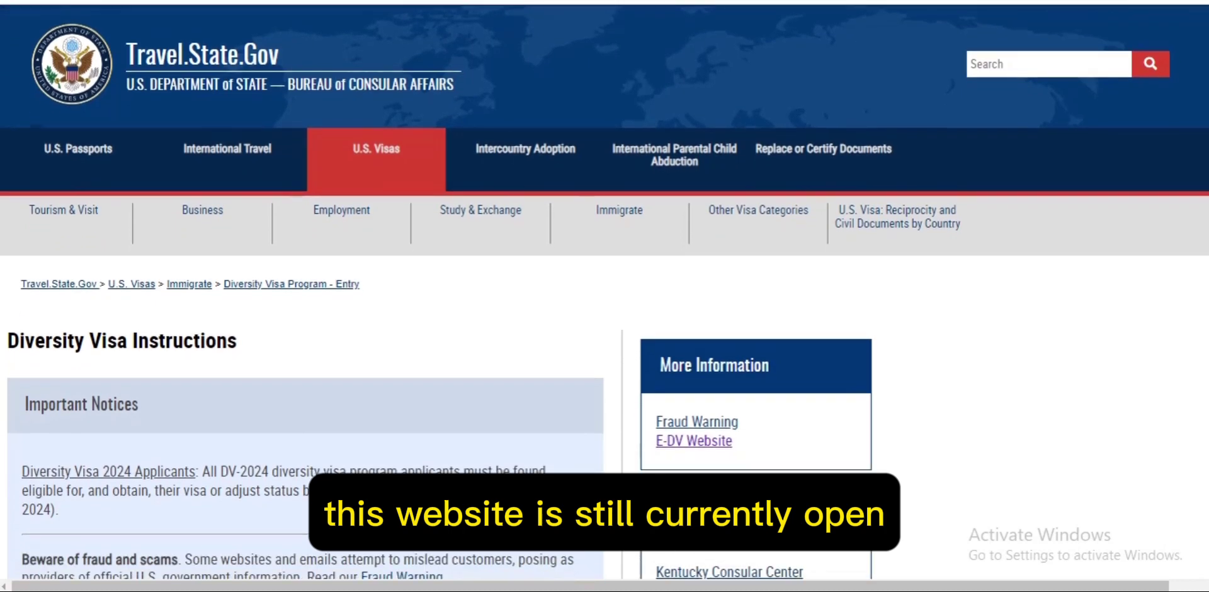
scroll(604, 296, "down", 1)
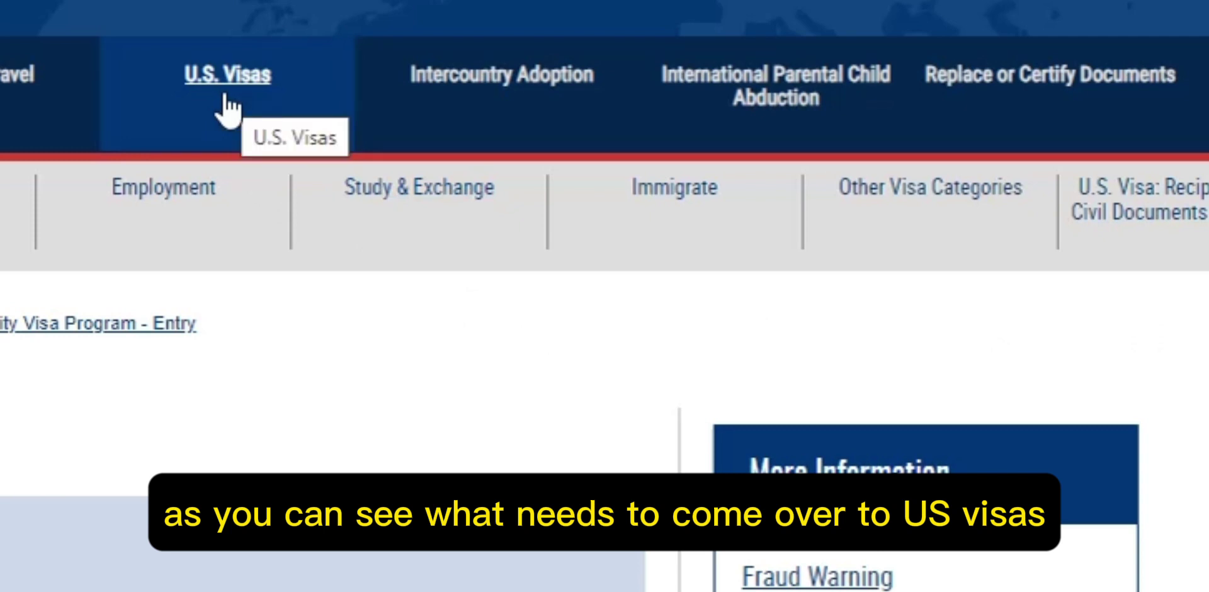
left_click(229, 111)
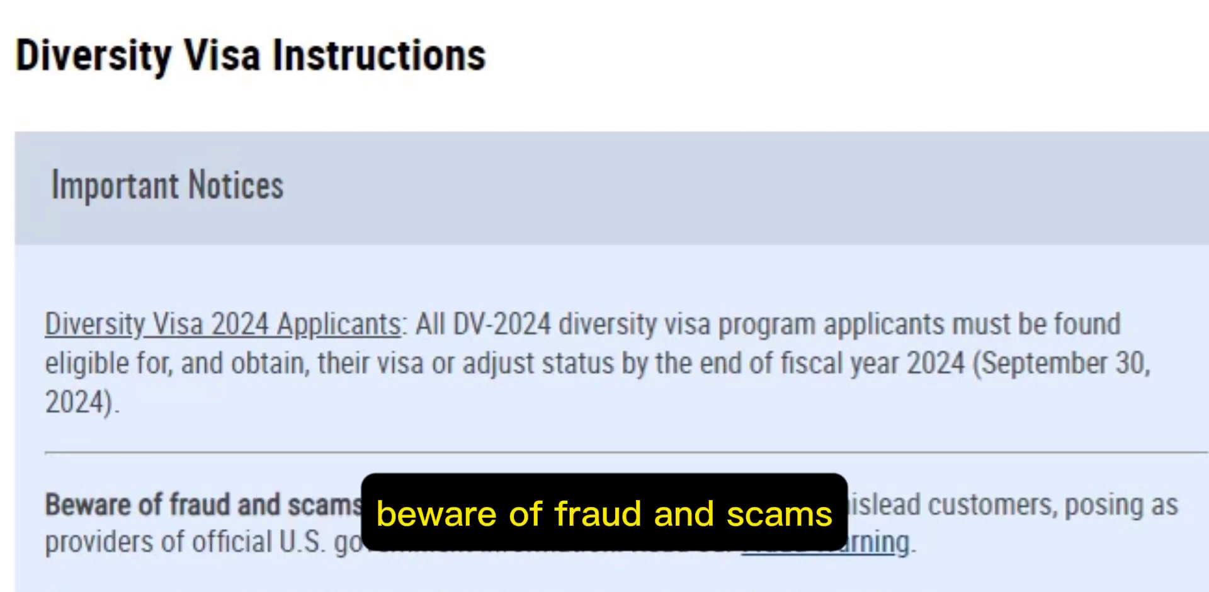
scroll(605, 295, "down", 3)
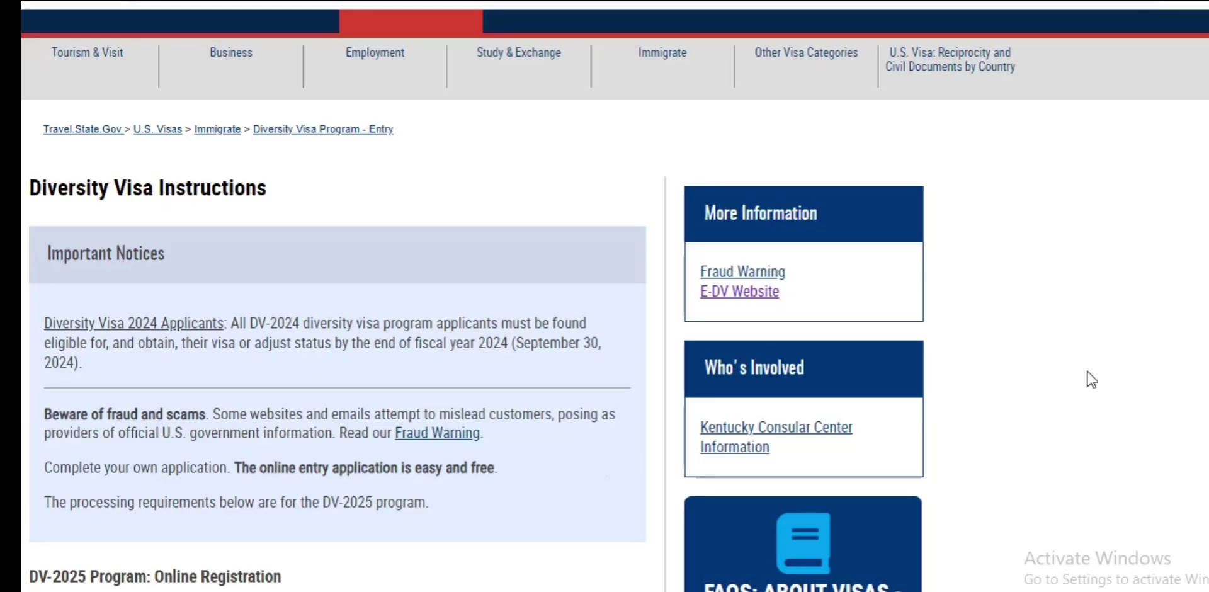
Step: Review the DV-2025 Online Registration dates and follow the Important fraud warning link
scroll(615, 300, "down", 3)
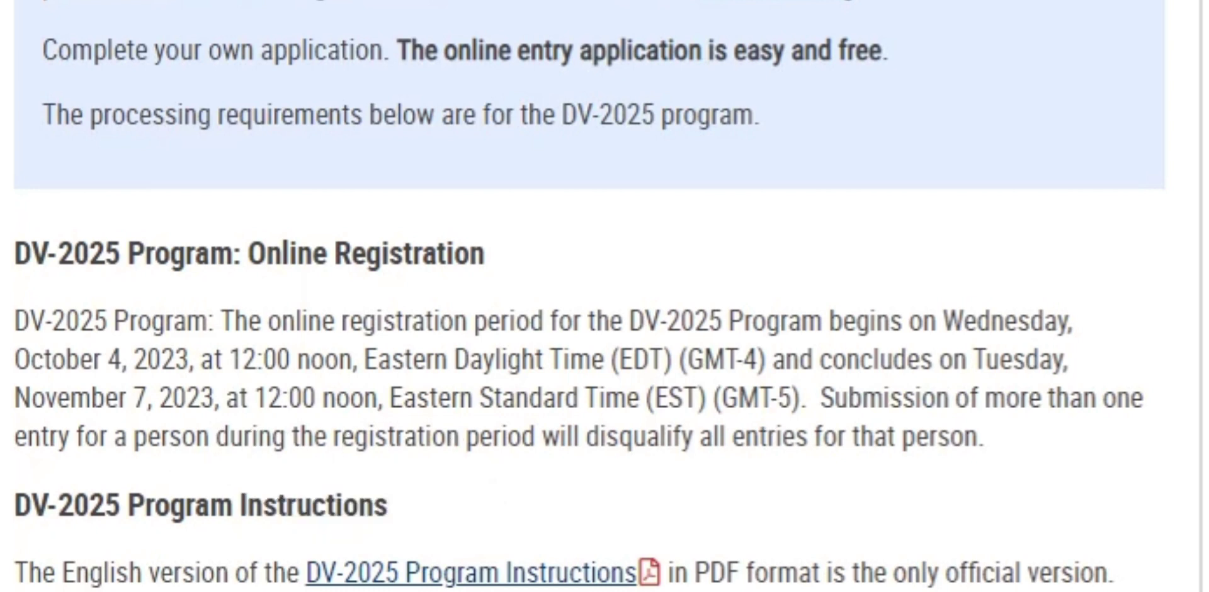
scroll(605, 296, "down", 3)
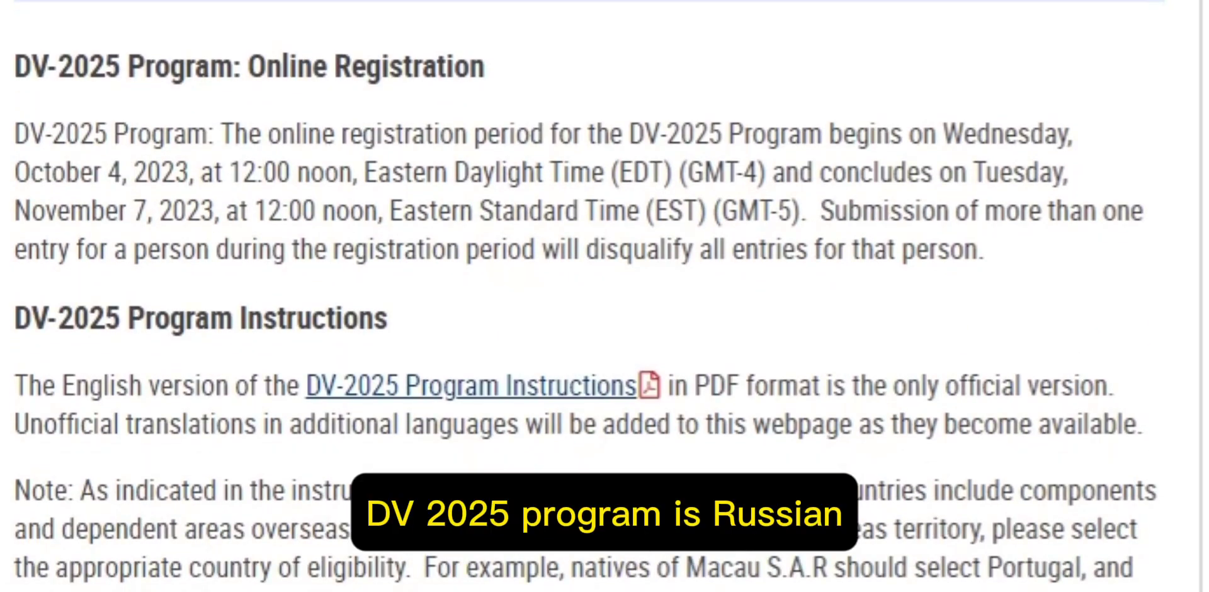
scroll(605, 296, "down", 1)
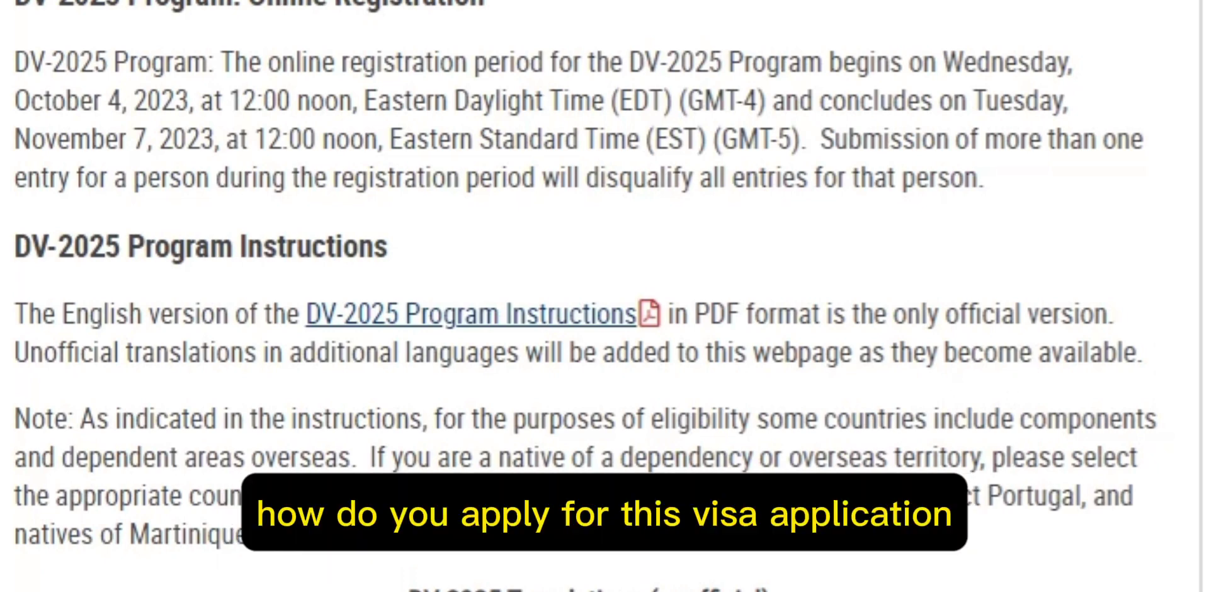
scroll(585, 295, "down", 5)
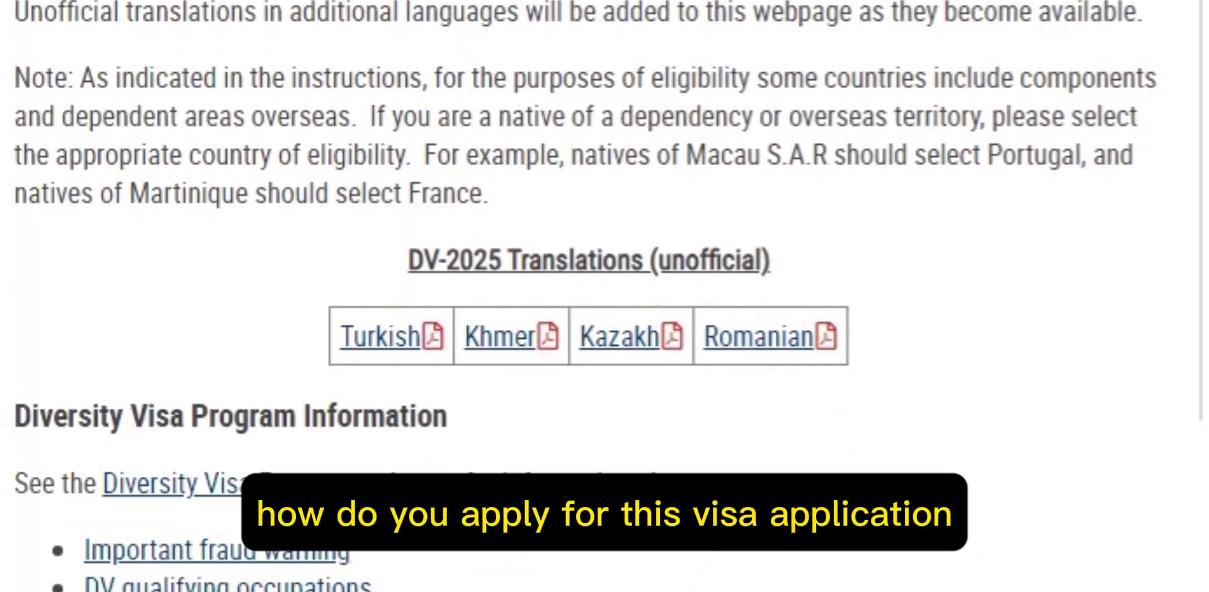
scroll(586, 296, "down", 1)
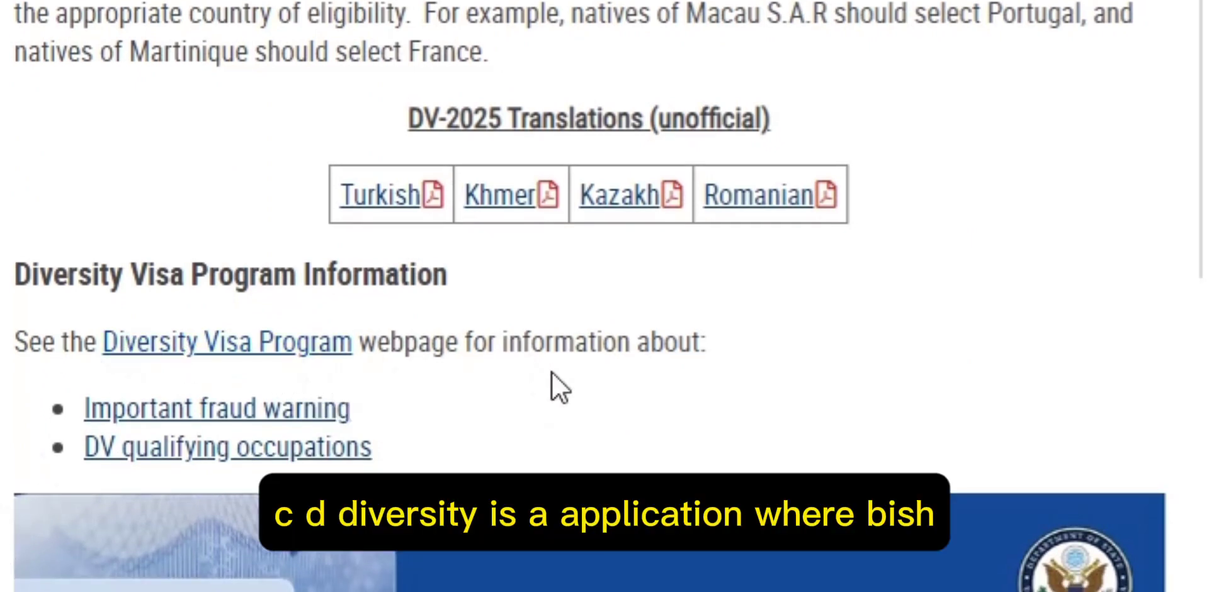
left_click(184, 417)
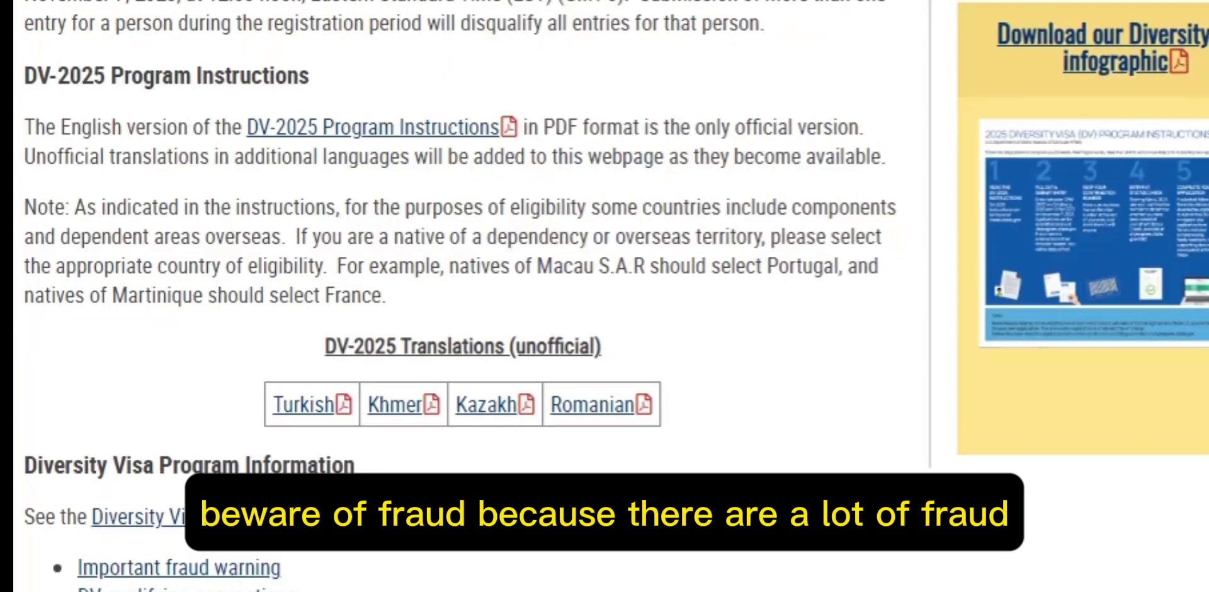
Step: Open the Fraud Warning page for diversity visa applicants
scroll(605, 296, "down", 9)
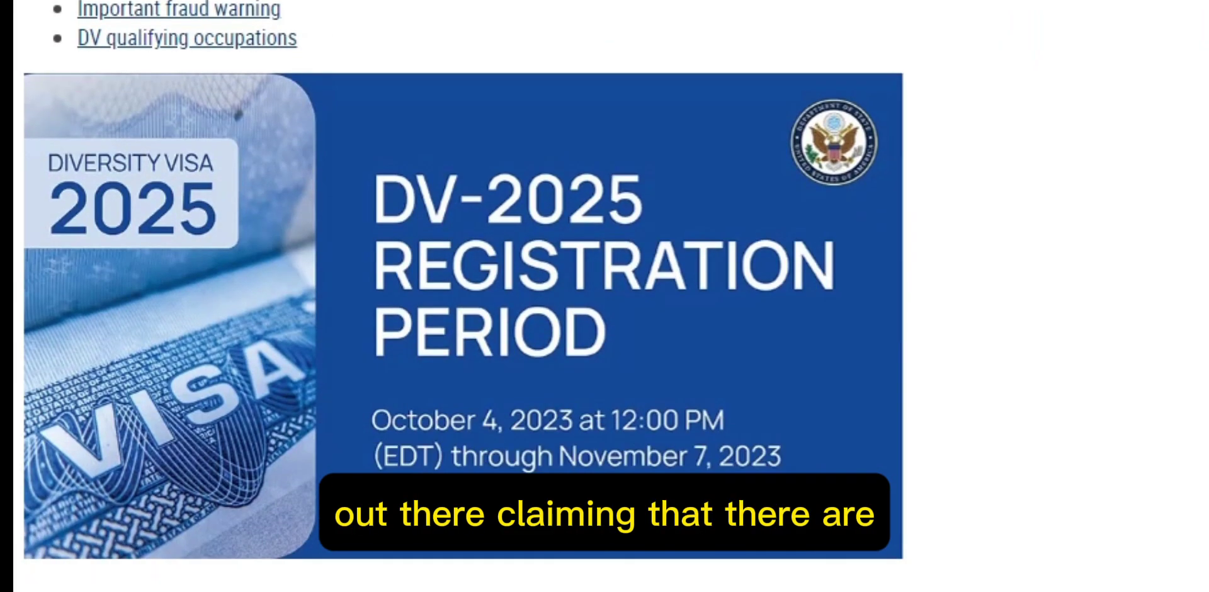
scroll(462, 296, "down", 2)
scroll(463, 296, "up", 5)
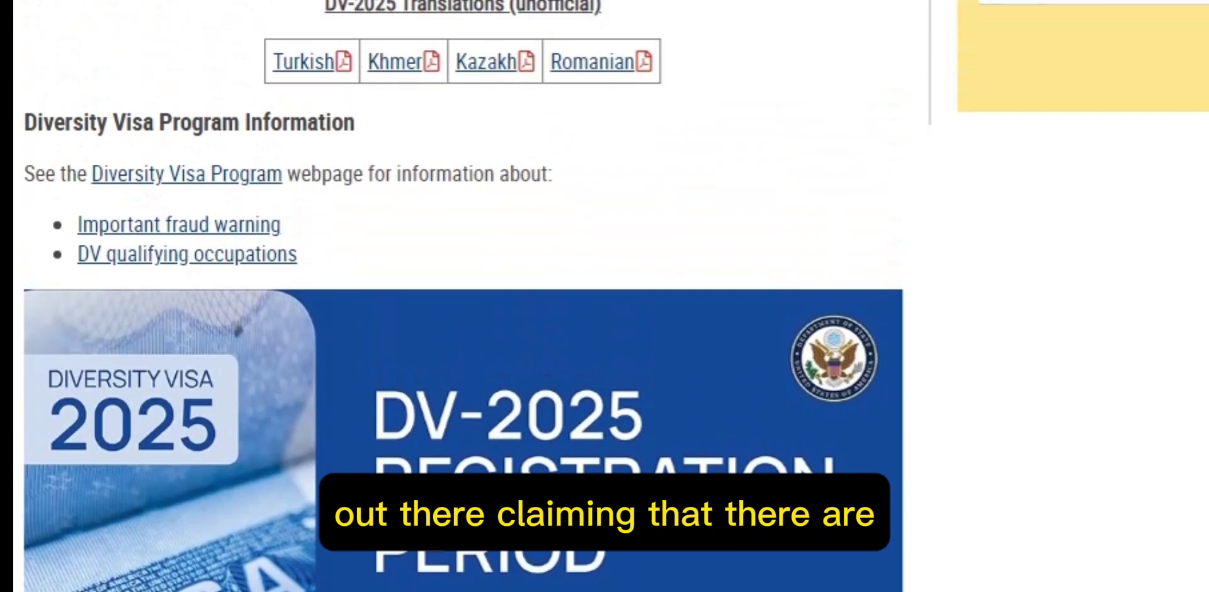
scroll(462, 296, "up", 1)
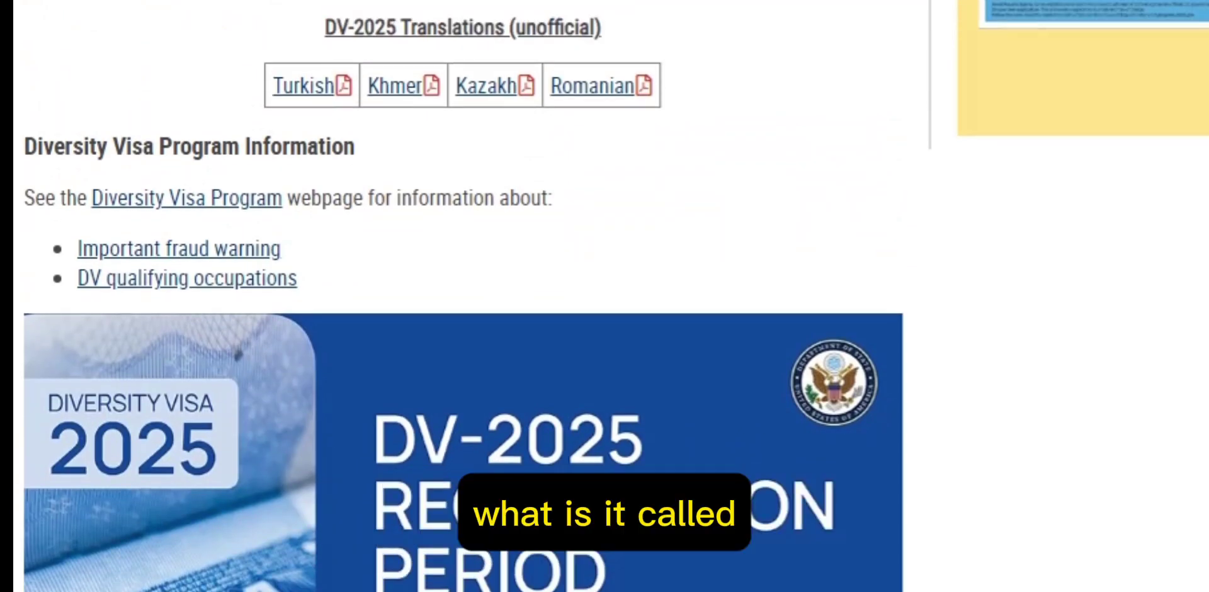
left_click(159, 251)
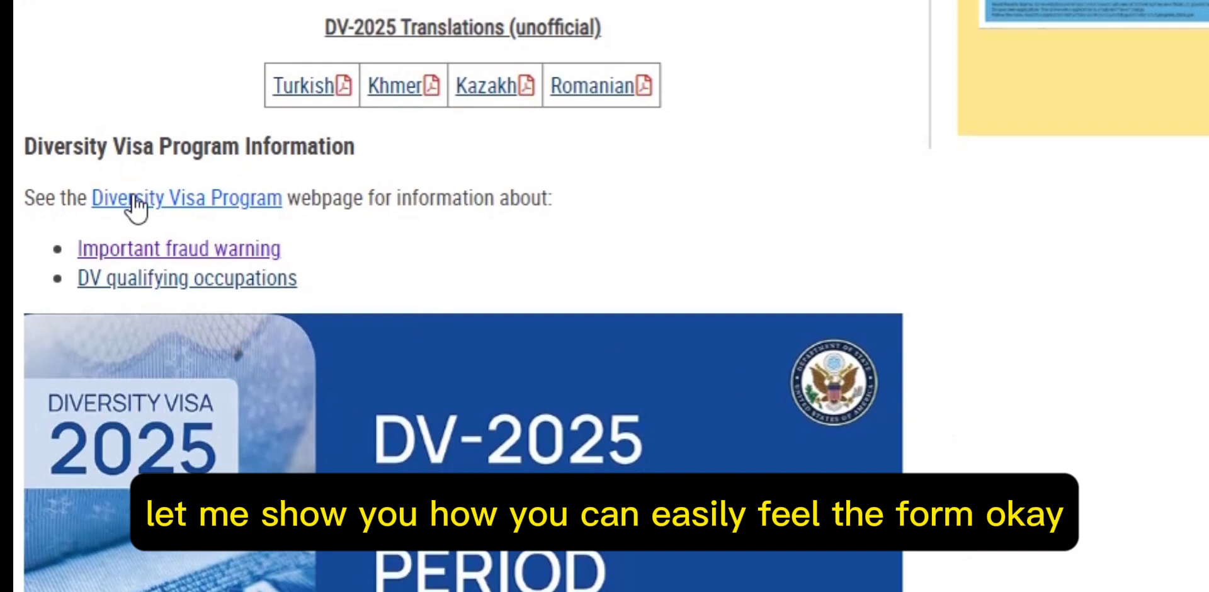
Step: Open the Diversity Visa Program page and bring the Step 1–10 diagram into view
left_click(134, 200)
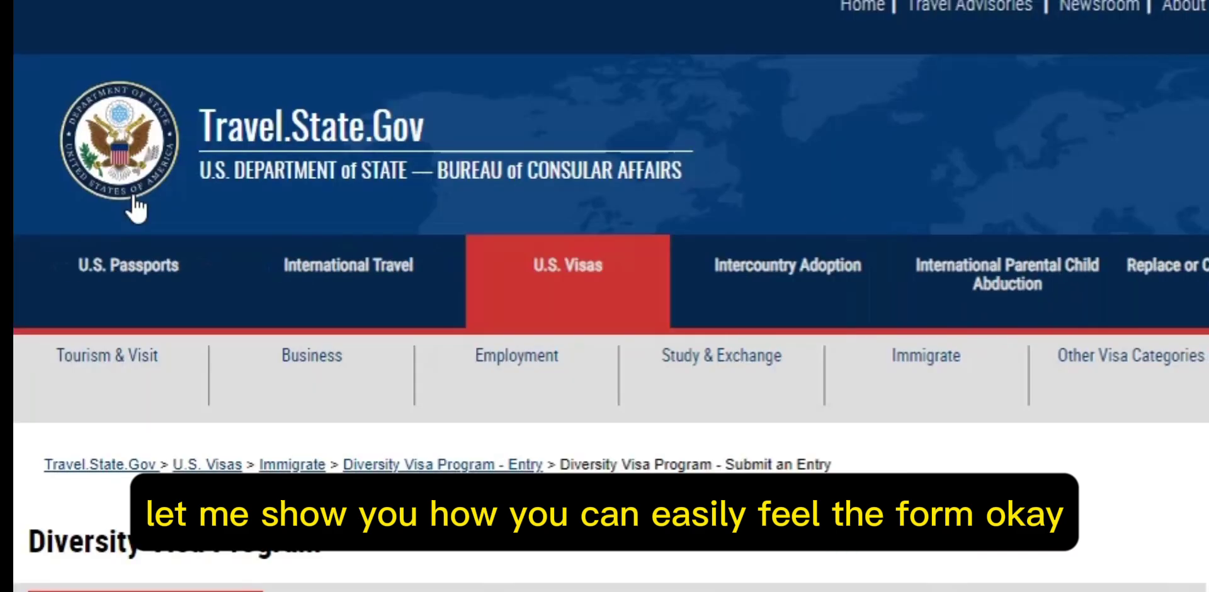
scroll(605, 296, "down", 5)
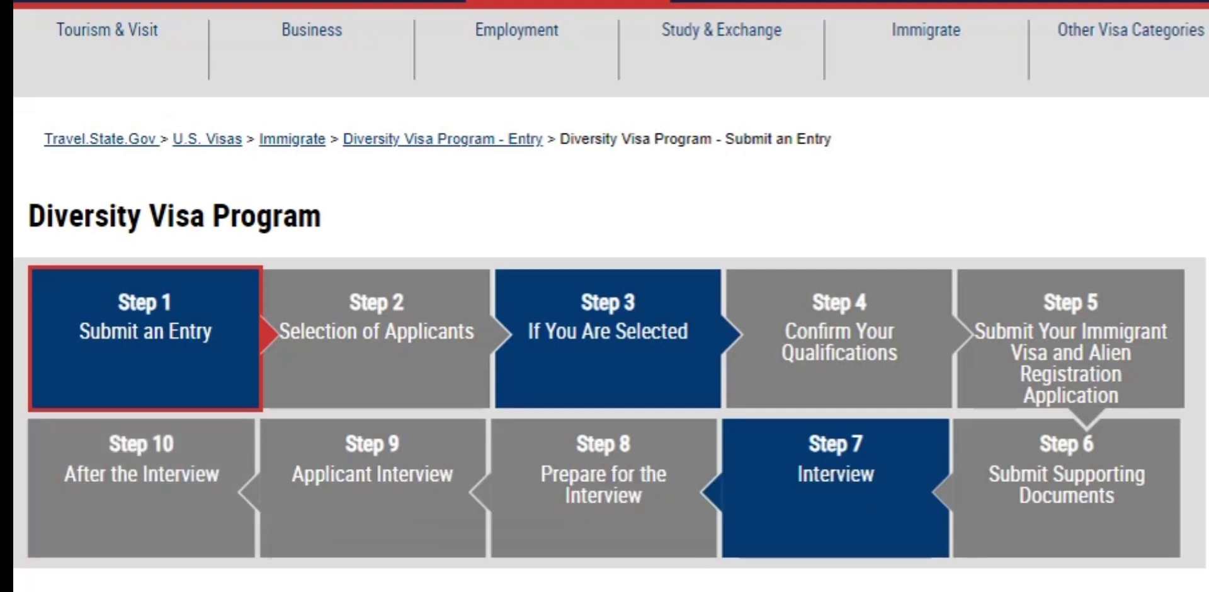
Step: Read through the Submit an Entry guidance down to the Selection of Applicants step
scroll(604, 296, "down", 3)
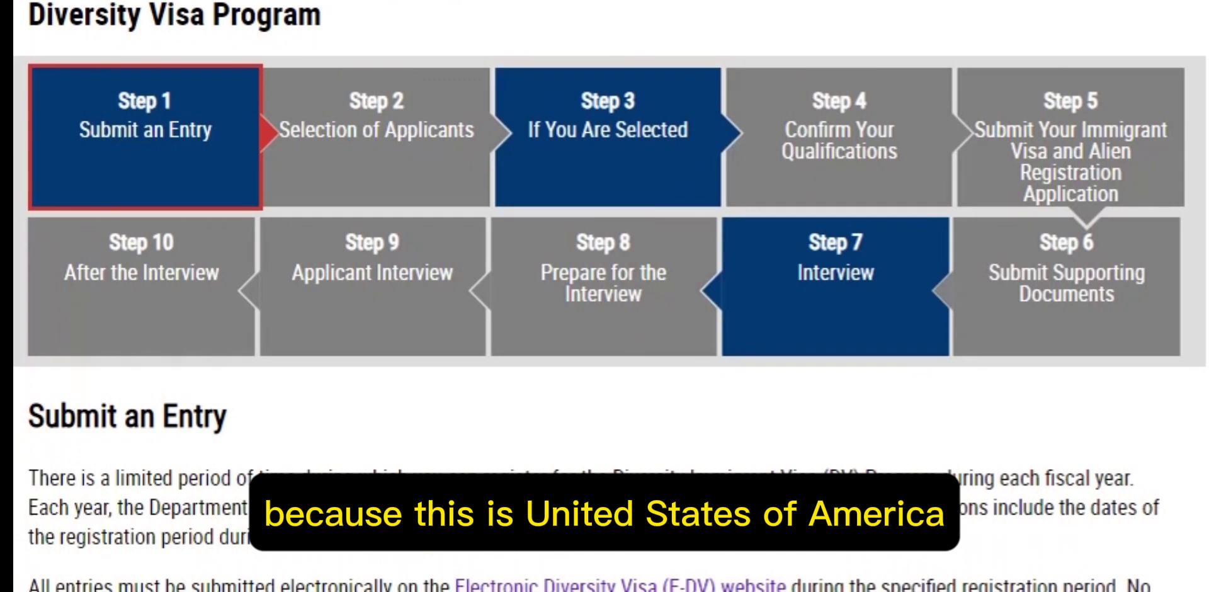
scroll(605, 296, "down", 1)
scroll(604, 296, "down", 1)
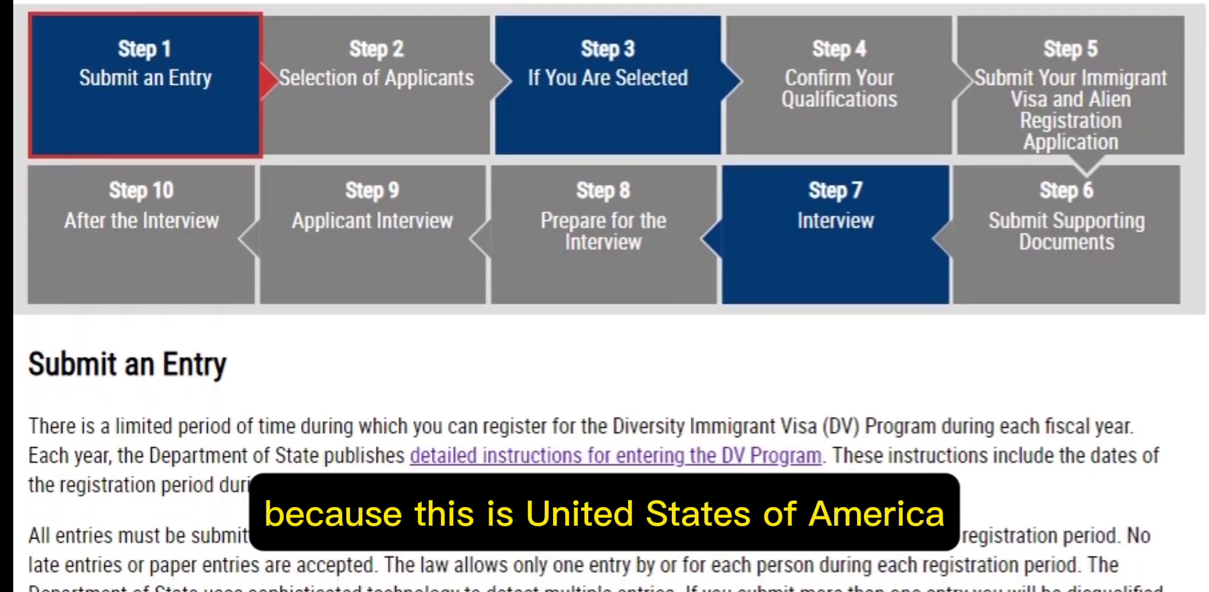
scroll(605, 296, "down", 2)
scroll(604, 296, "down", 1)
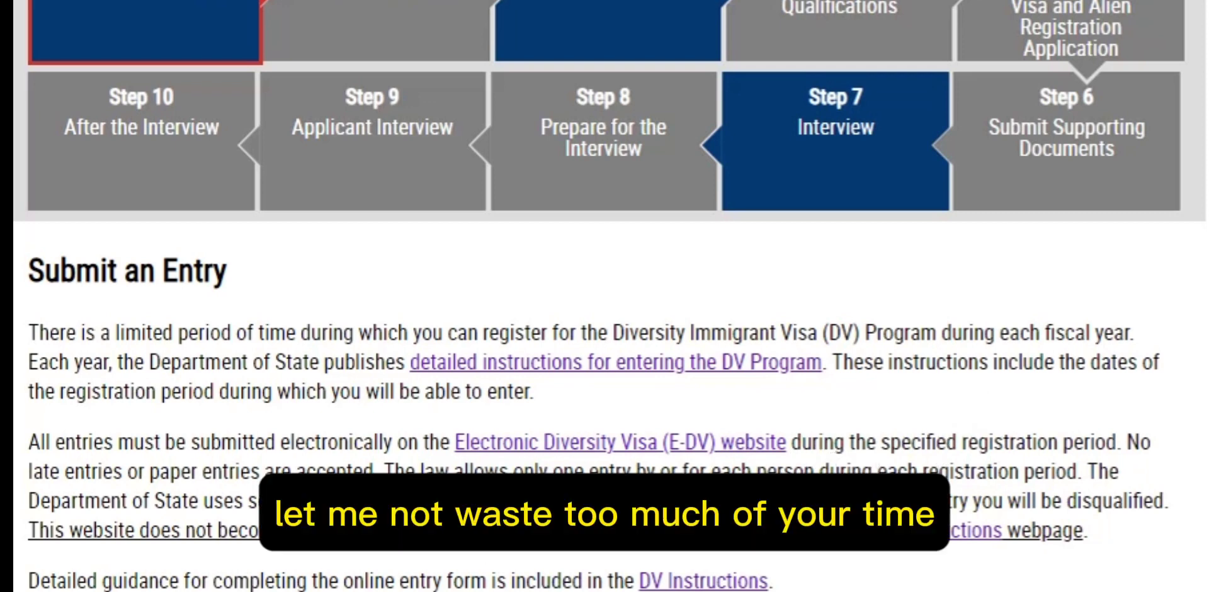
scroll(604, 296, "down", 3)
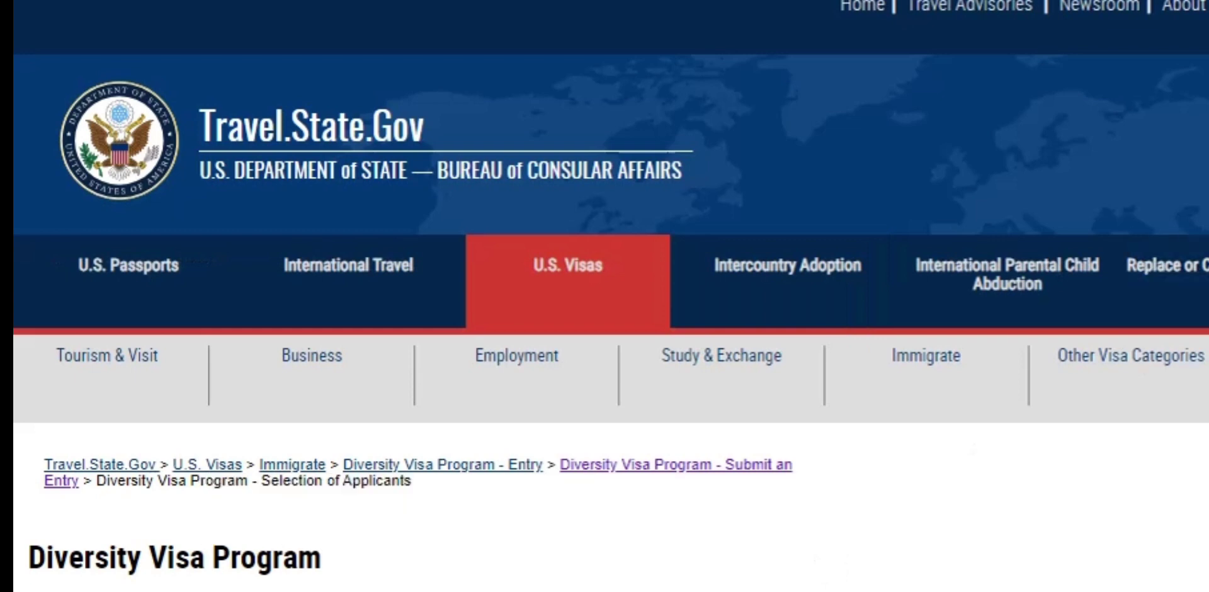
Step: Read the Selection of Applicants page and reach the E-DV DV-2025 Welcome page
scroll(604, 296, "down", 5)
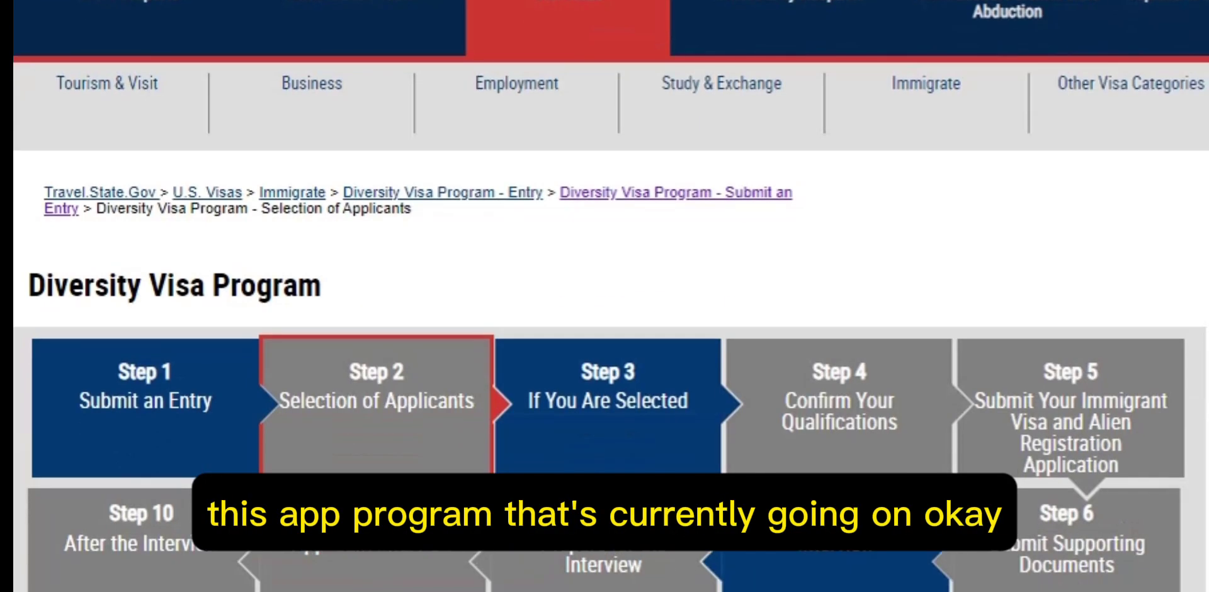
scroll(604, 295, "down", 4)
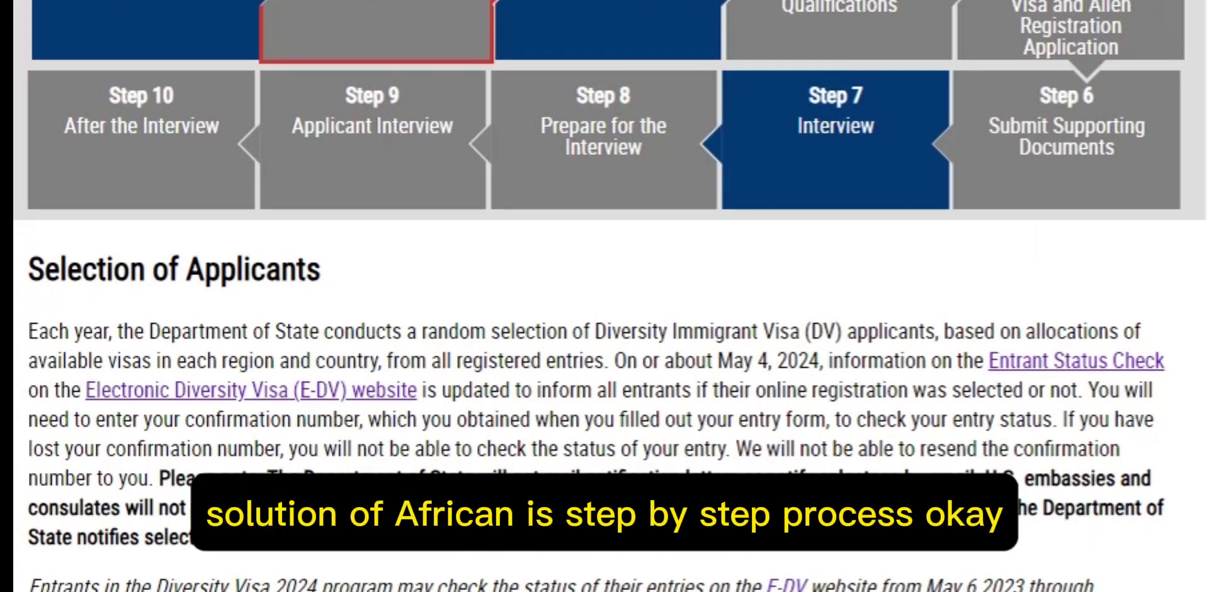
scroll(605, 296, "down", 3)
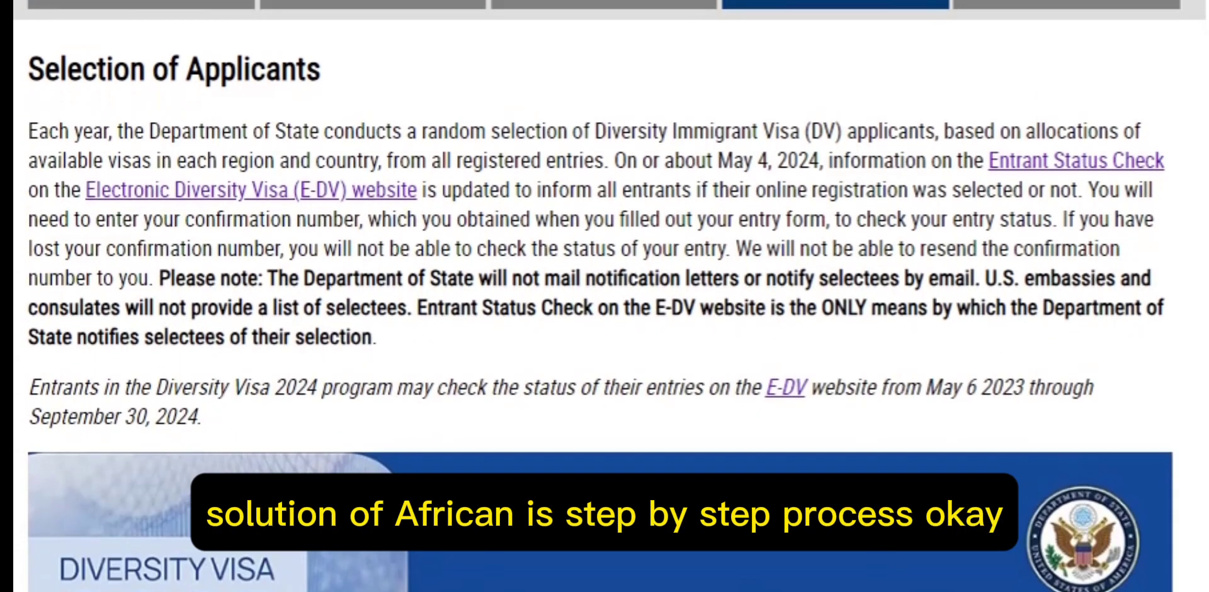
scroll(605, 296, "up", 1)
scroll(604, 296, "down", 5)
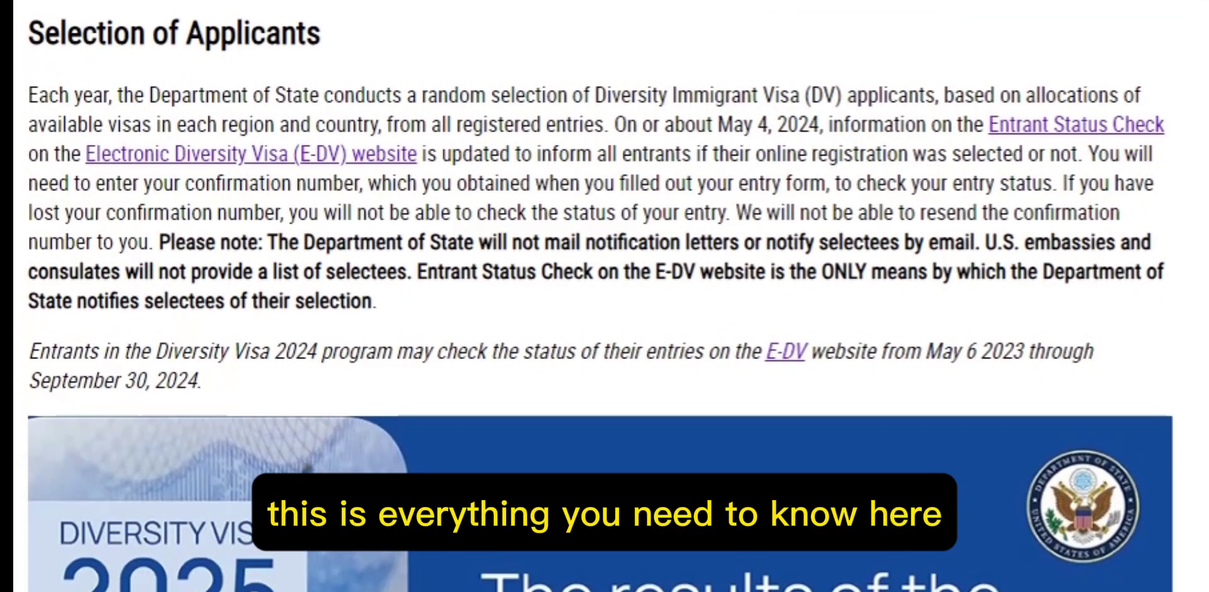
scroll(604, 296, "down", 12)
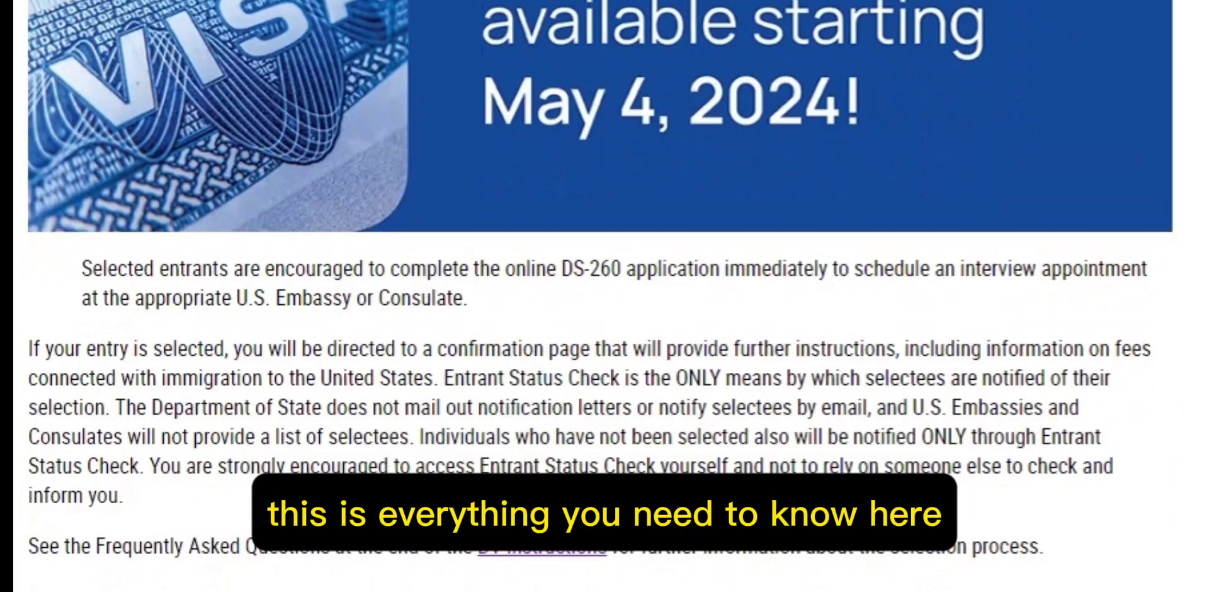
scroll(604, 296, "down", 3)
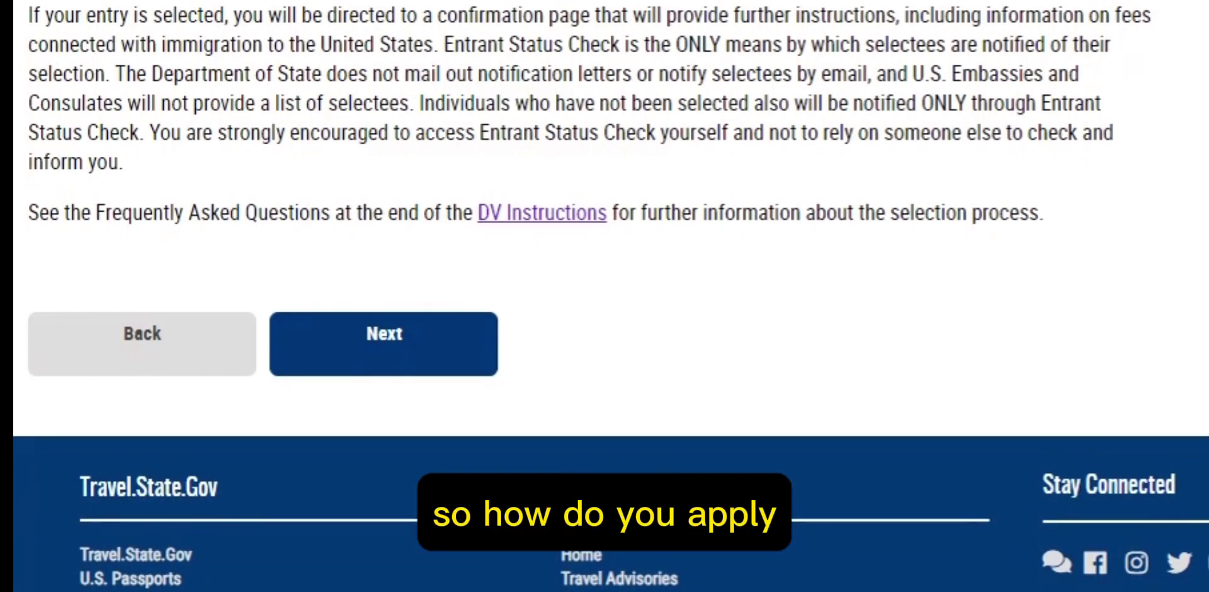
scroll(605, 296, "down", 2)
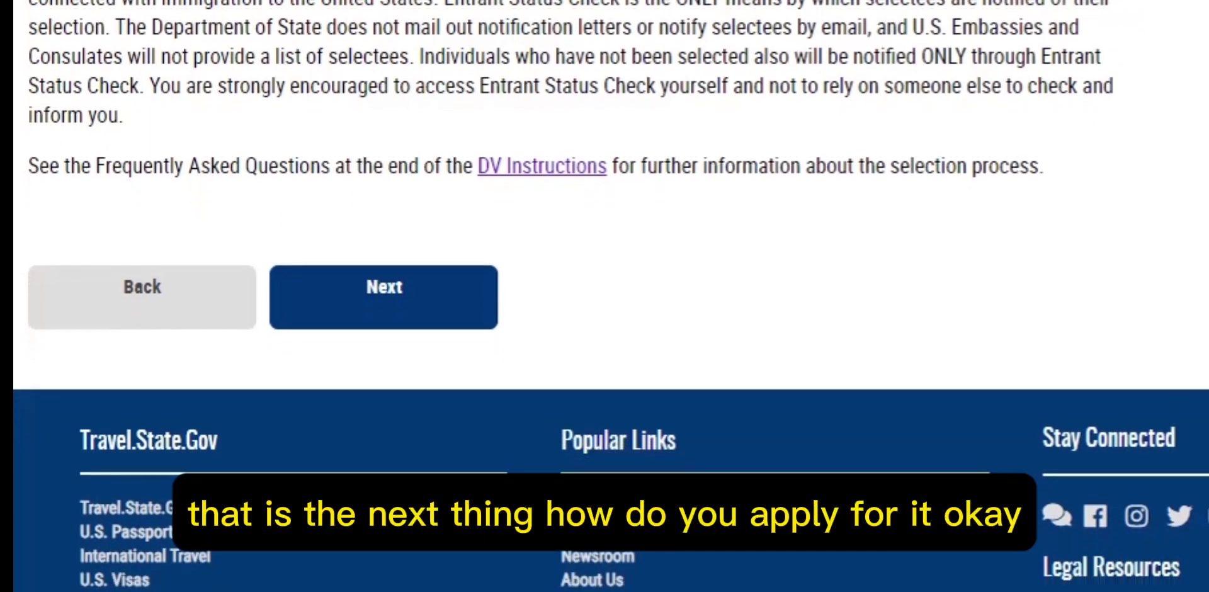
scroll(604, 295, "up", 15)
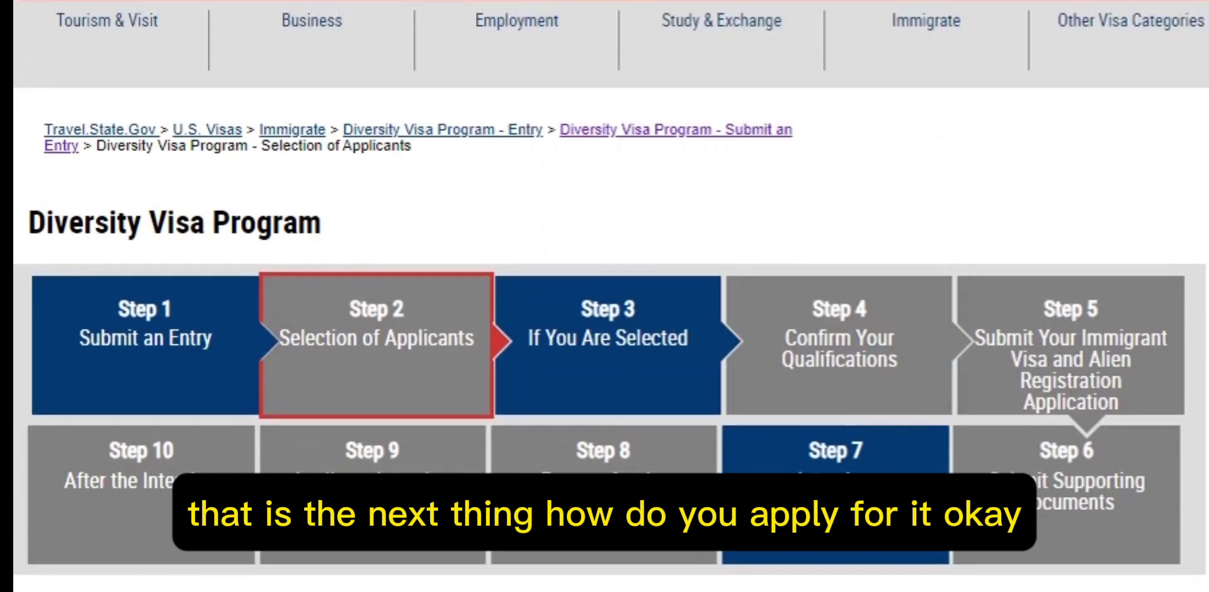
scroll(604, 295, "up", 1)
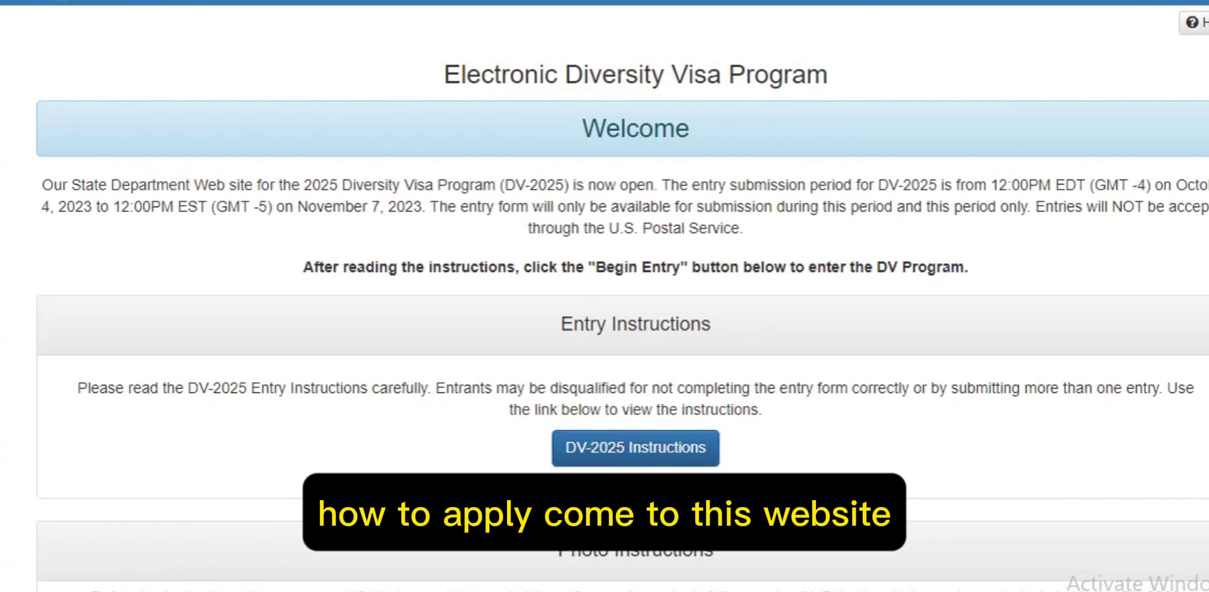
Step: Begin a new entry from the Entry Form section of the E-DV Welcome page
scroll(622, 296, "down", 4)
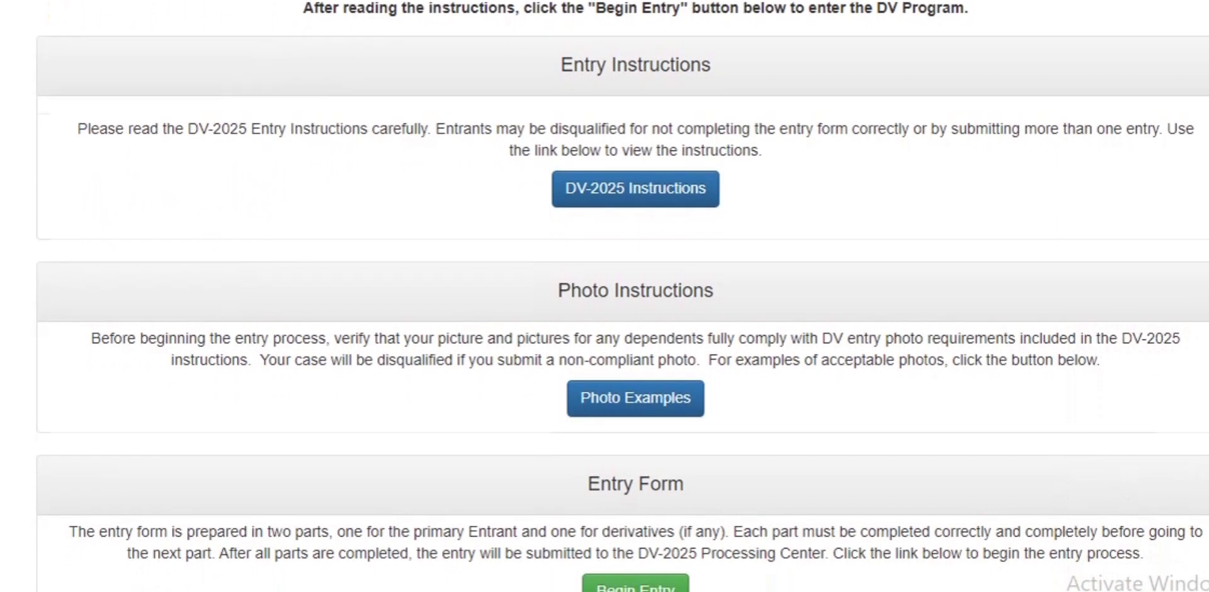
scroll(622, 296, "down", 2)
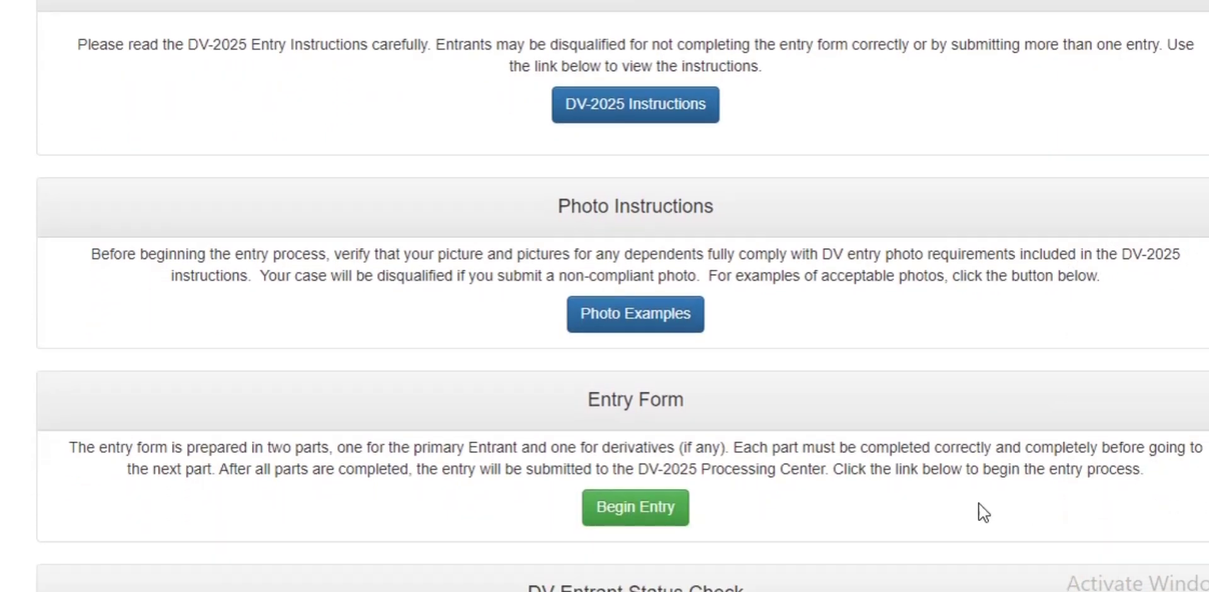
left_click(621, 528)
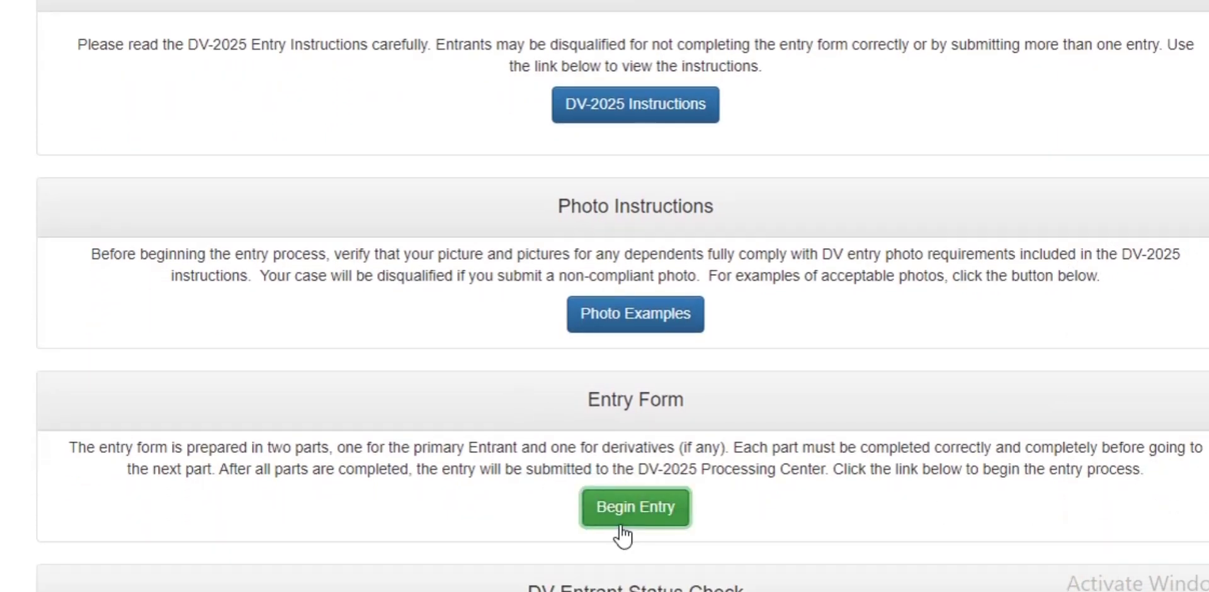
left_click(628, 507)
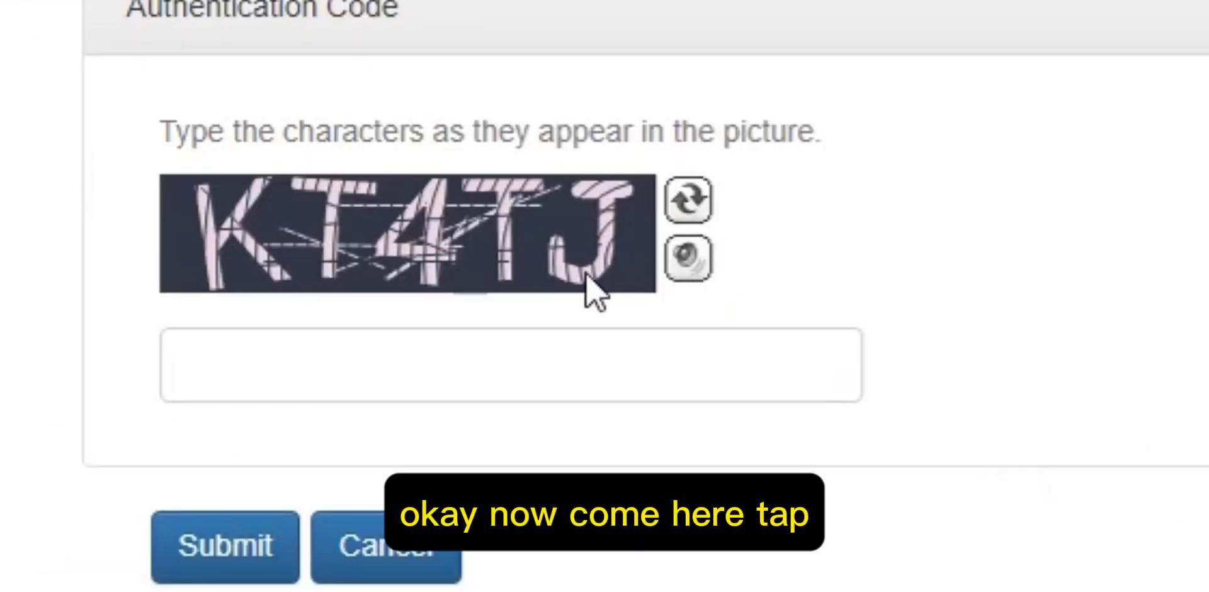
Step: Enter the authentication code shown in the picture and submit it
left_click(447, 373)
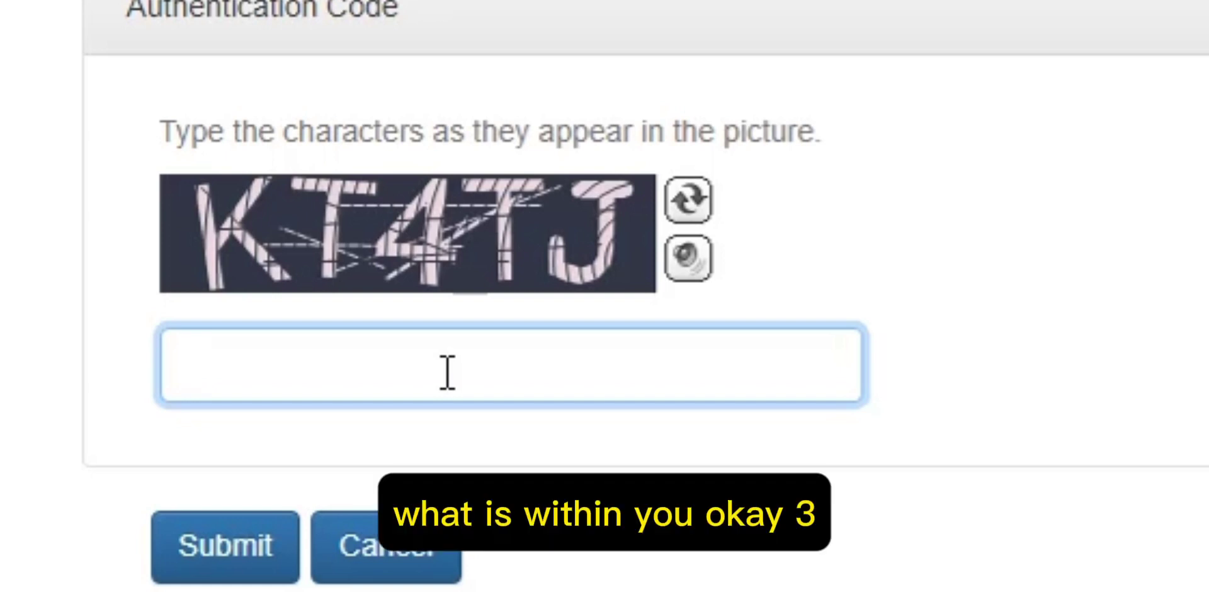
type("K")
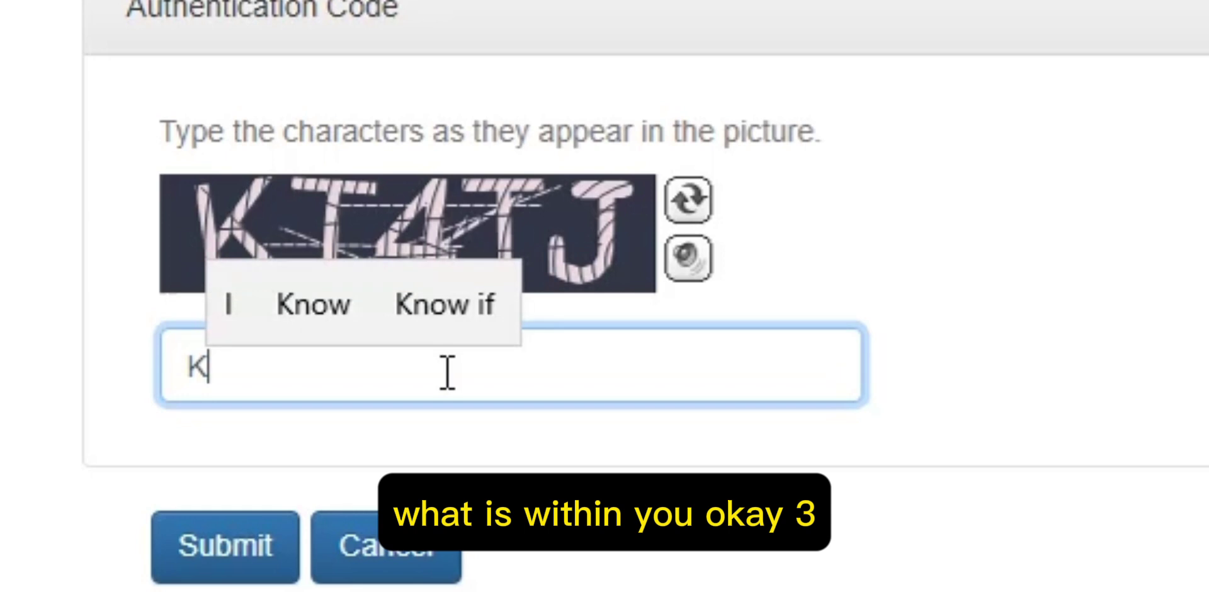
type("T")
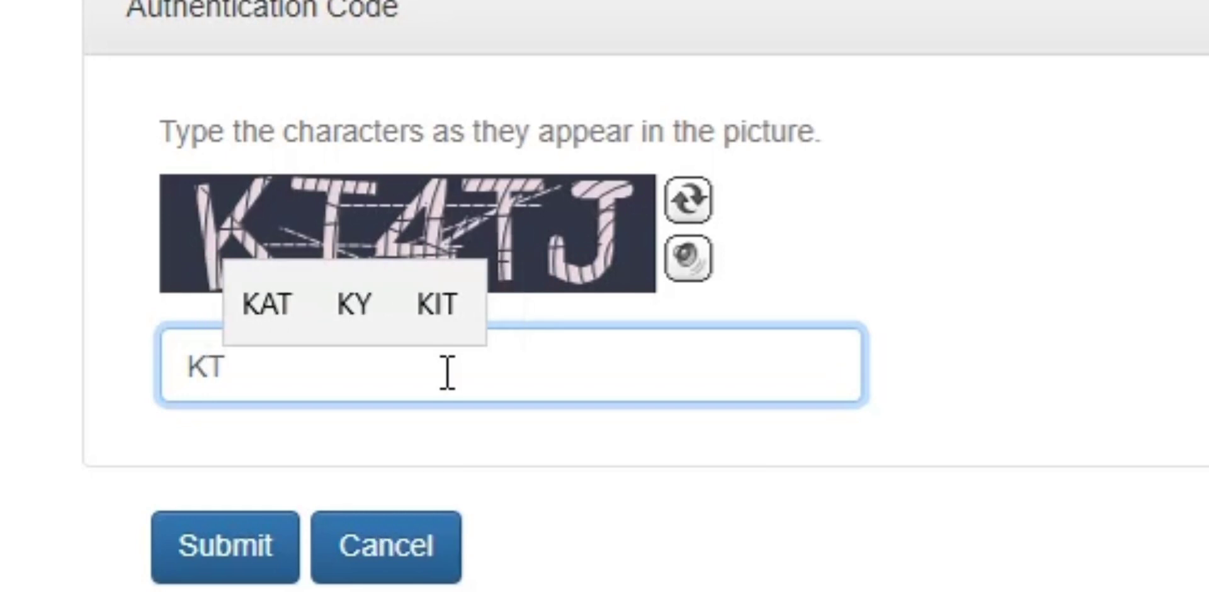
type("4")
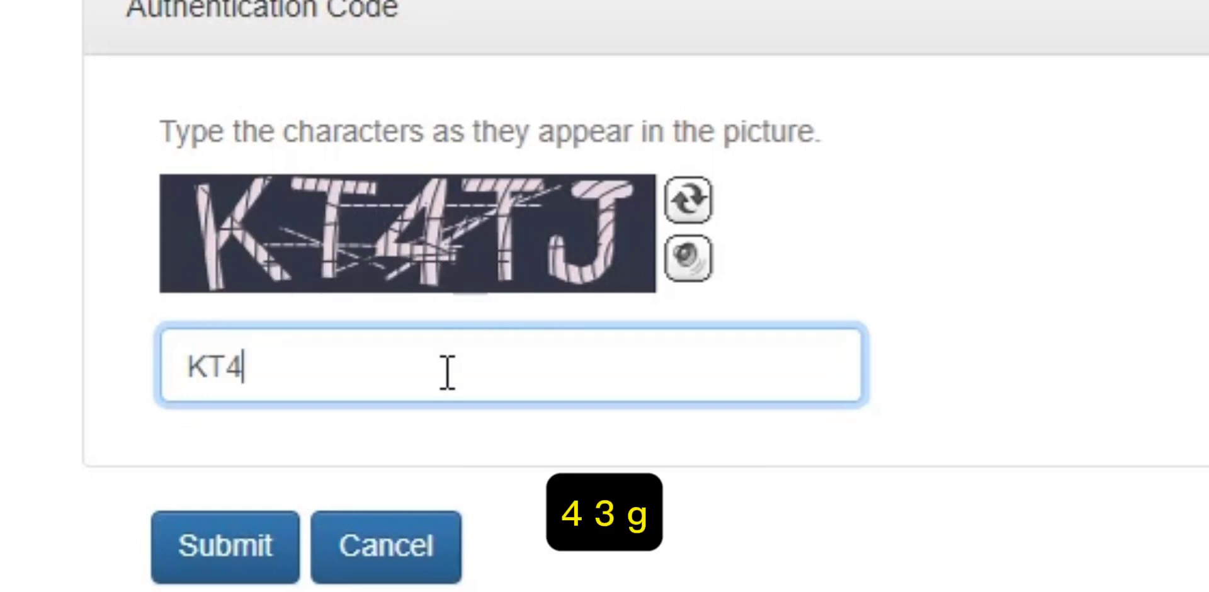
type("TJ")
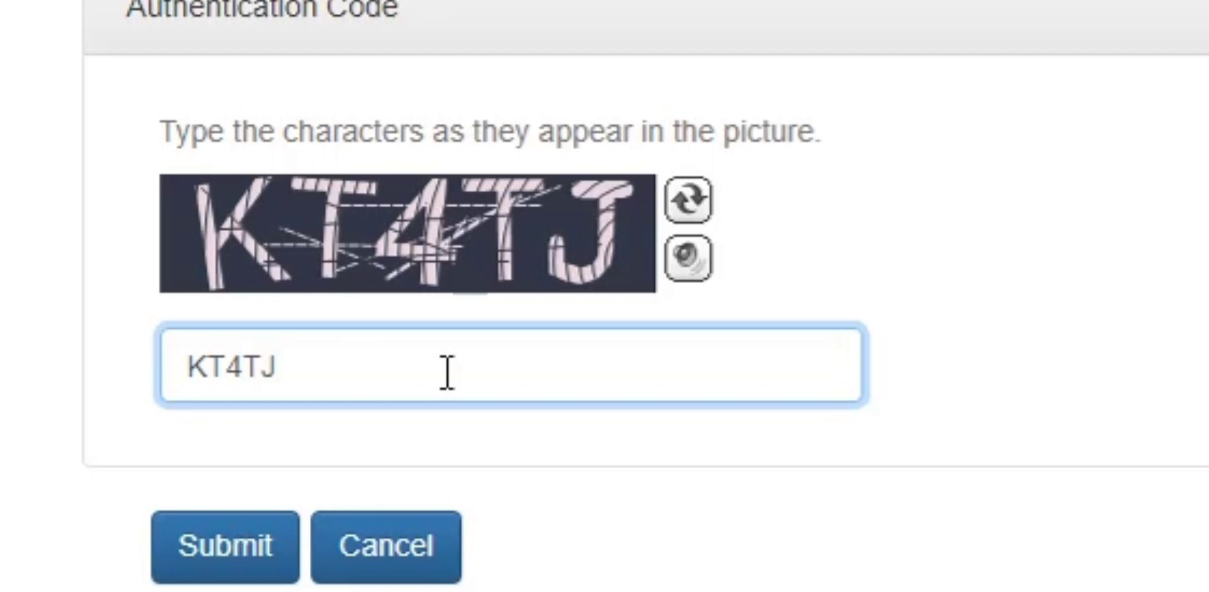
left_click(263, 534)
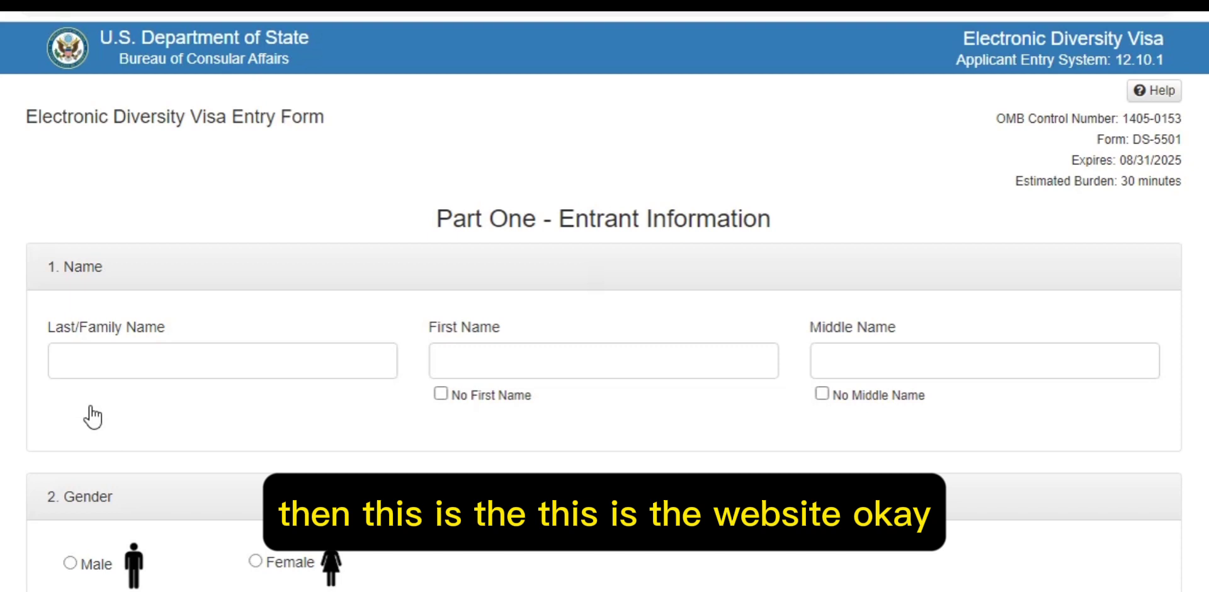
Step: Enter the entrant's last/family name, first name and middle name in the Name section
left_click(96, 355)
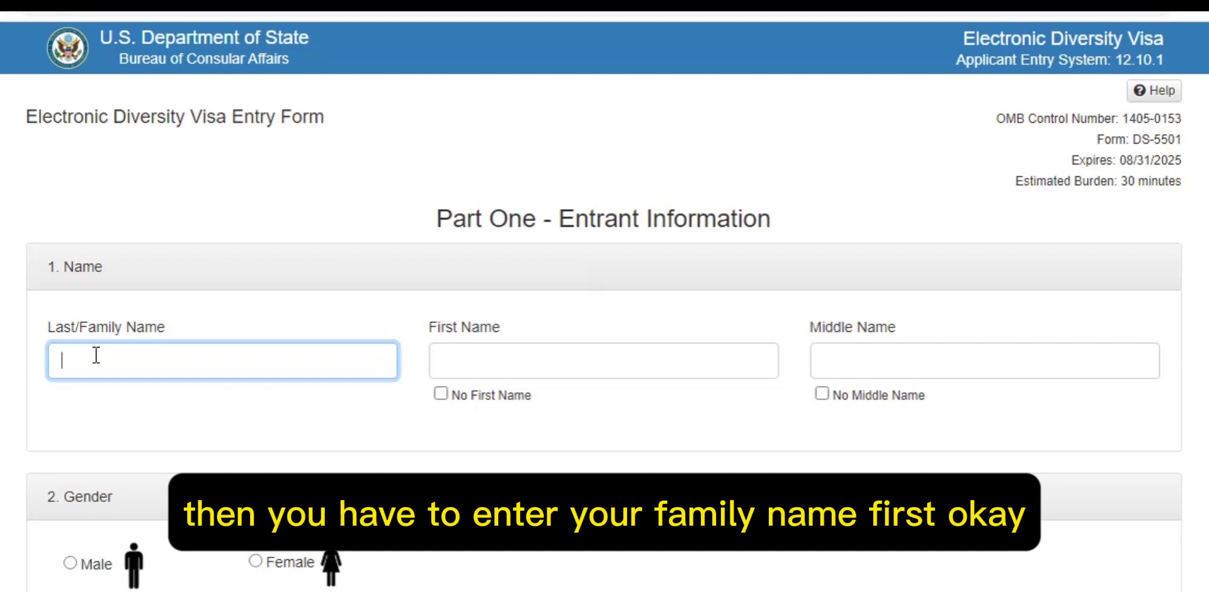
type("A")
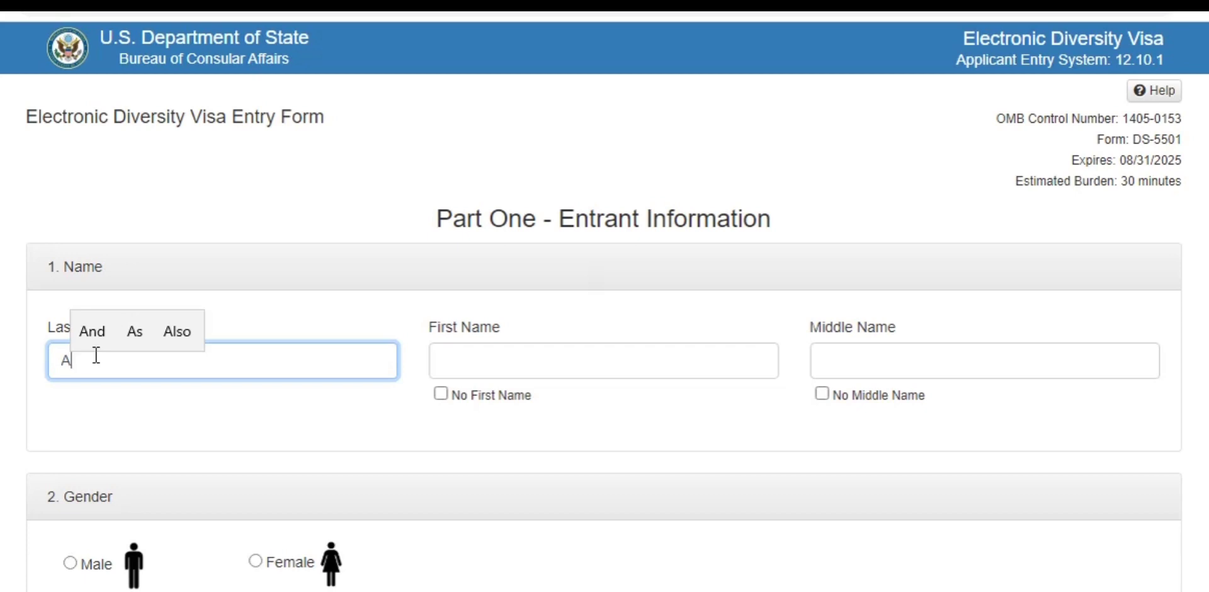
key("BackSpace")
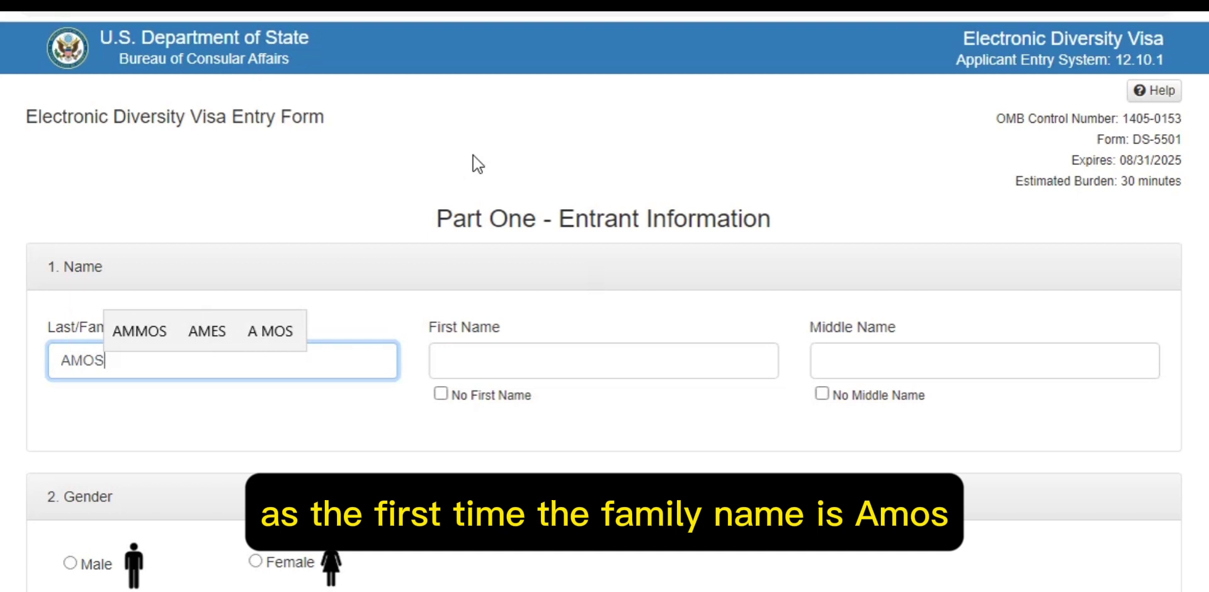
left_click(533, 346)
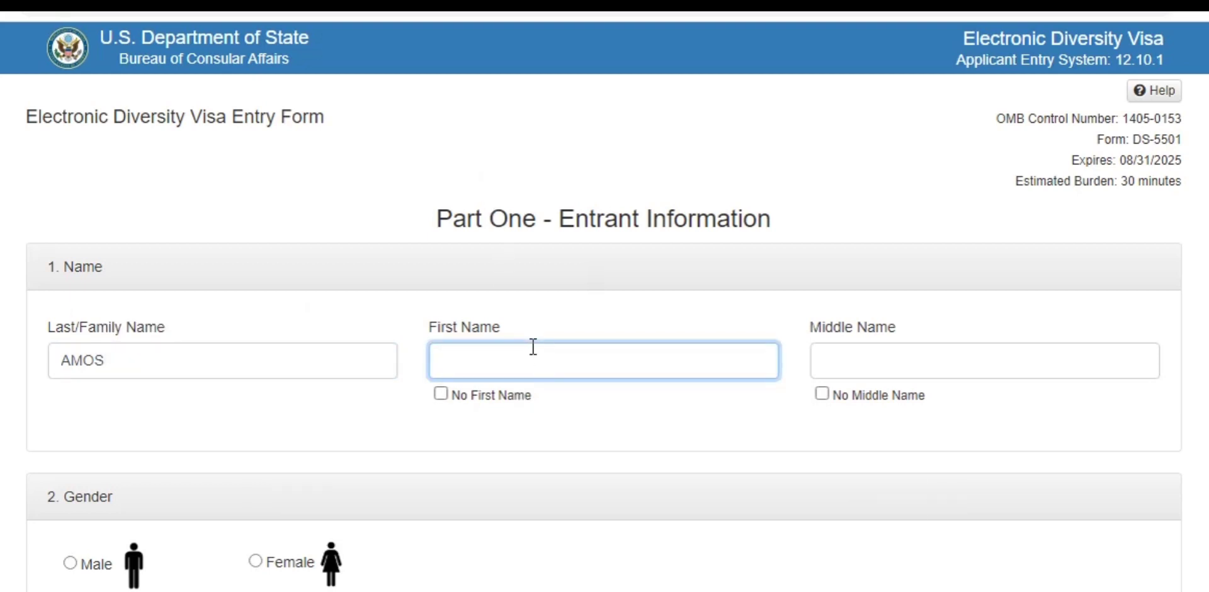
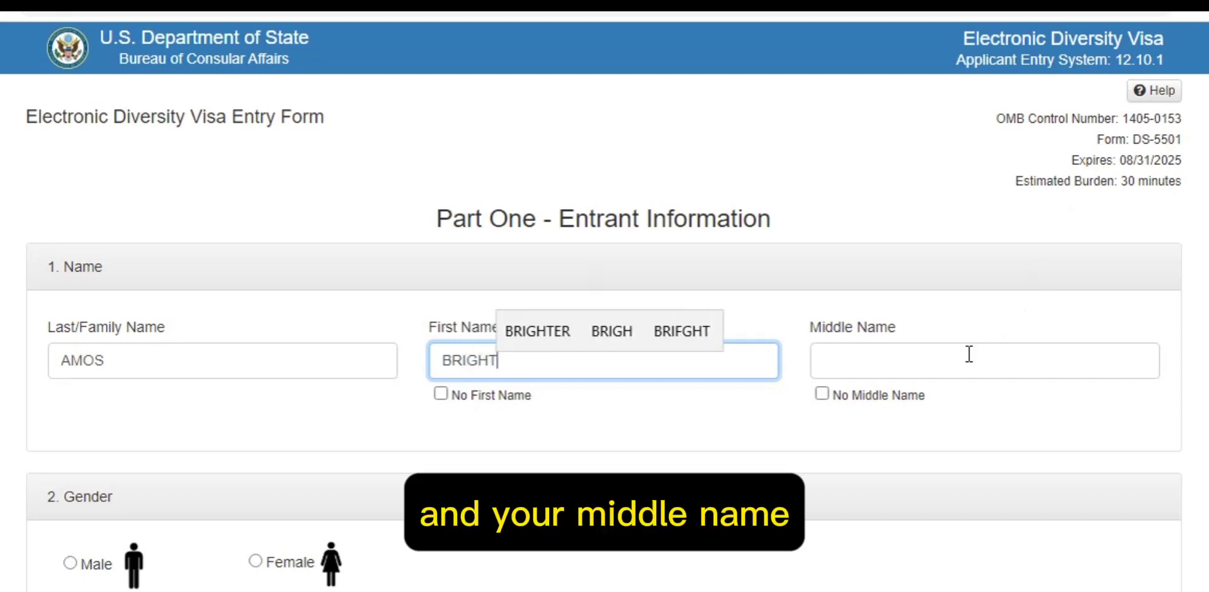
double_click(463, 362)
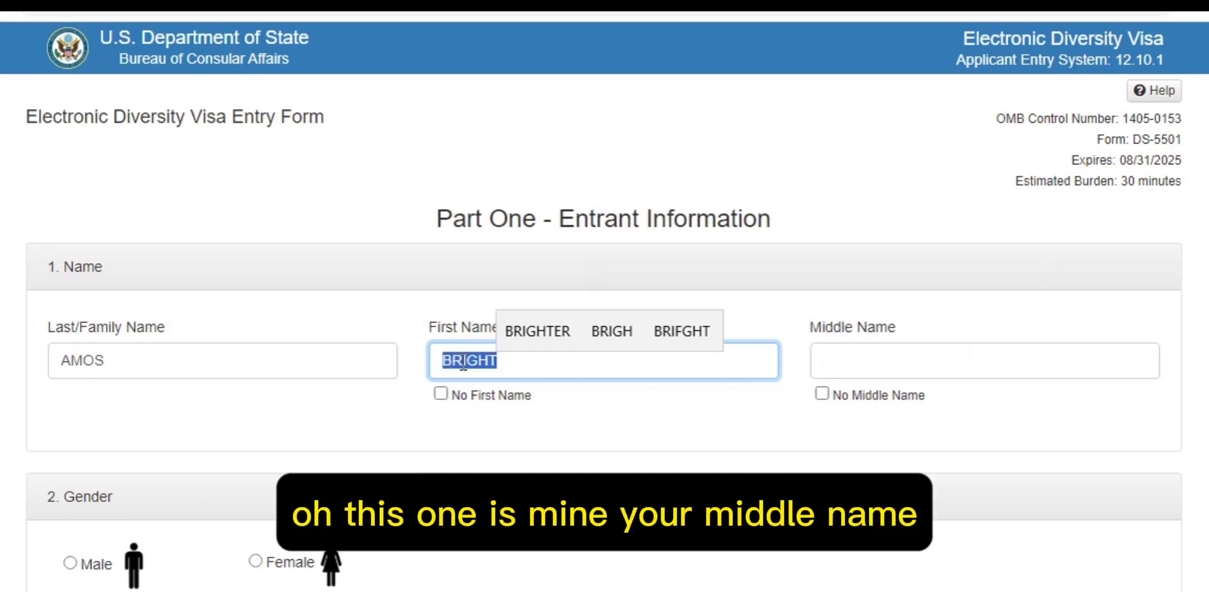
left_click(867, 349)
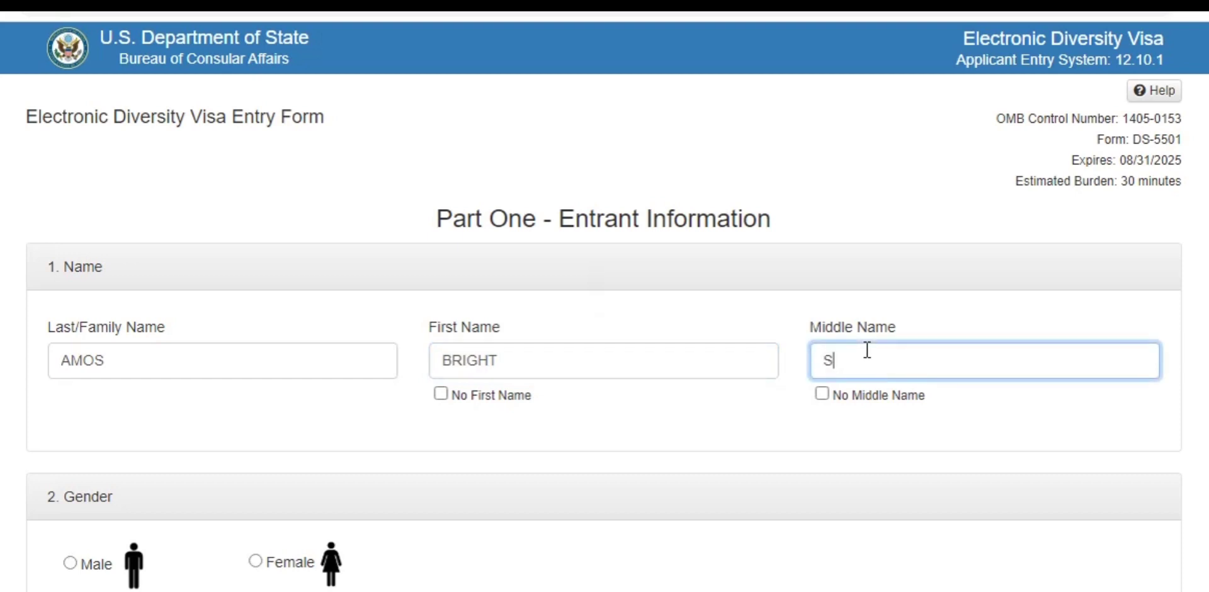
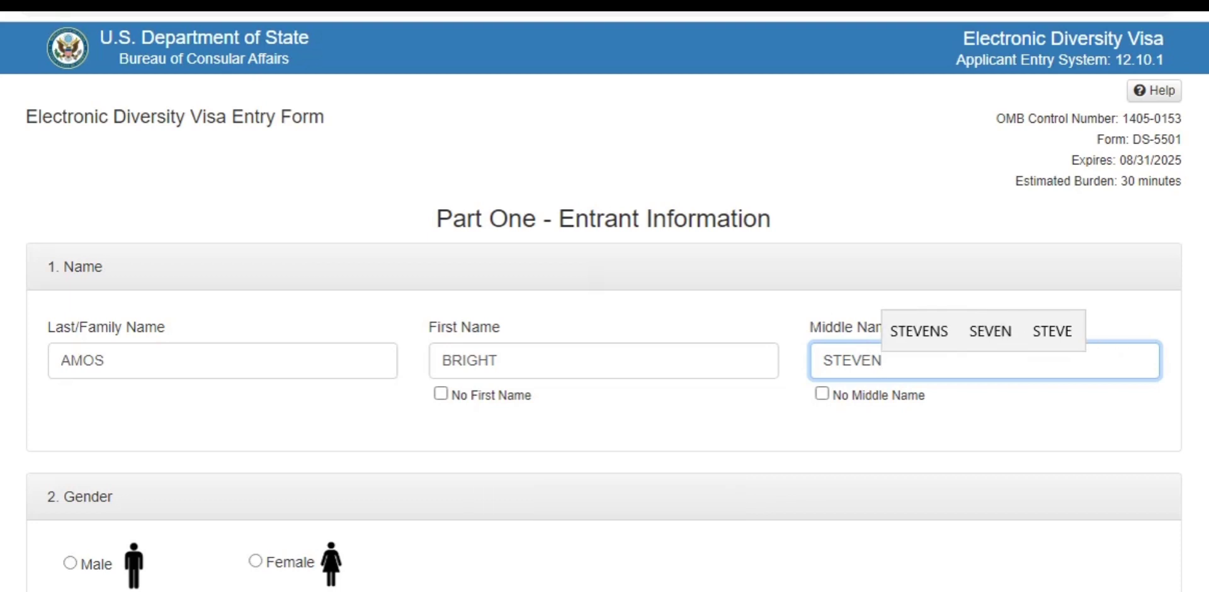
scroll(604, 306, "down", 2)
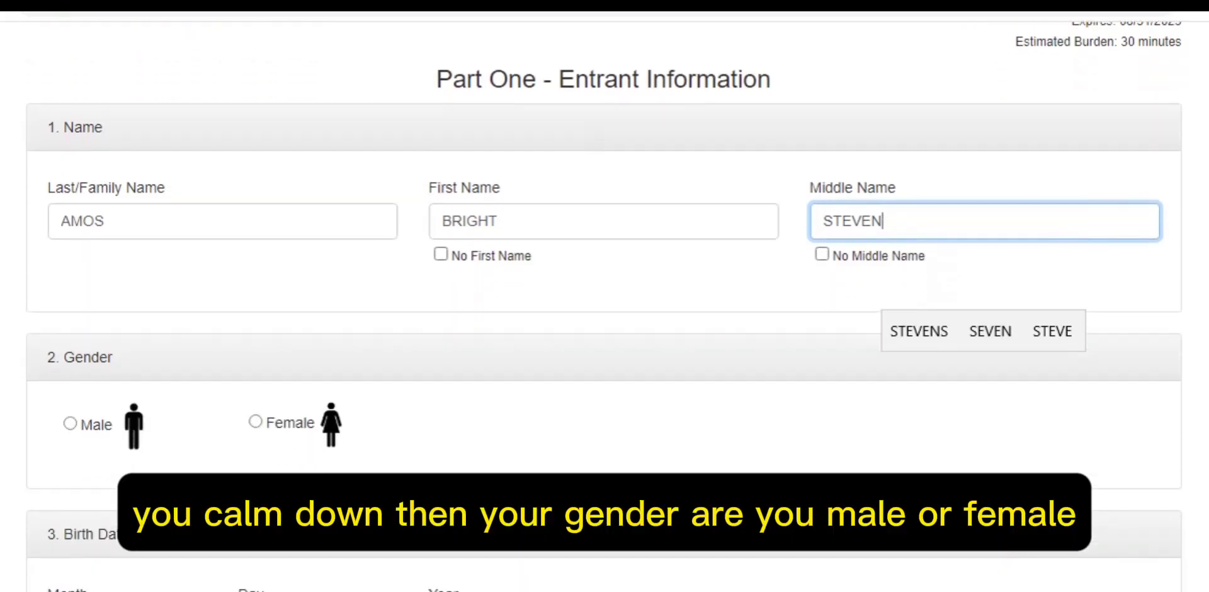
scroll(776, 184, "down", 3)
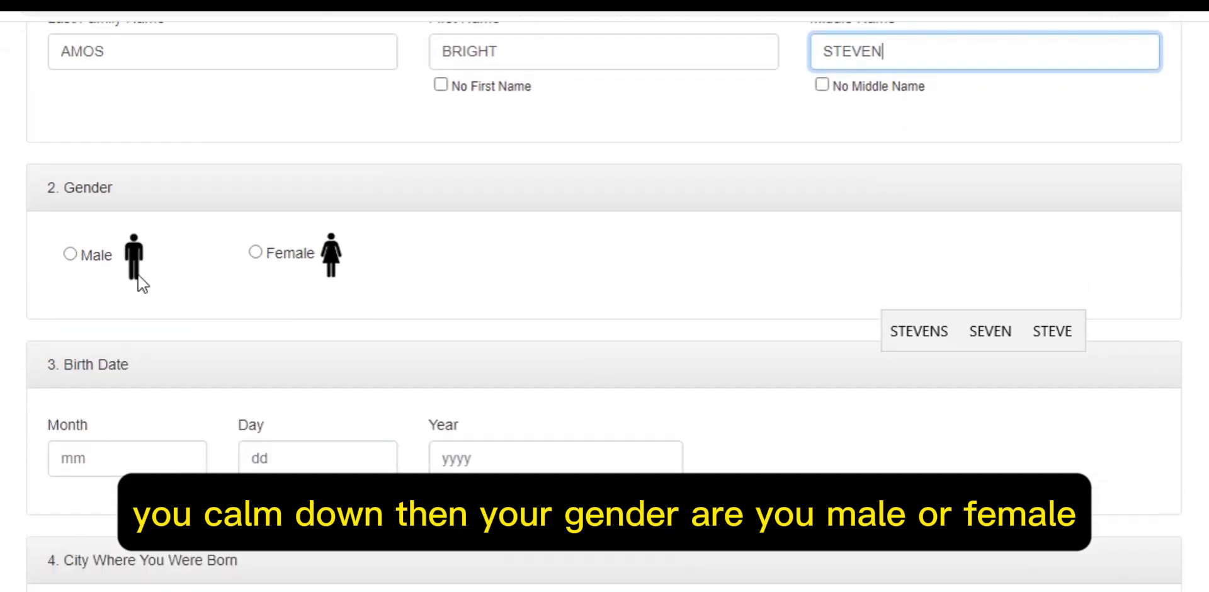
left_click(71, 255)
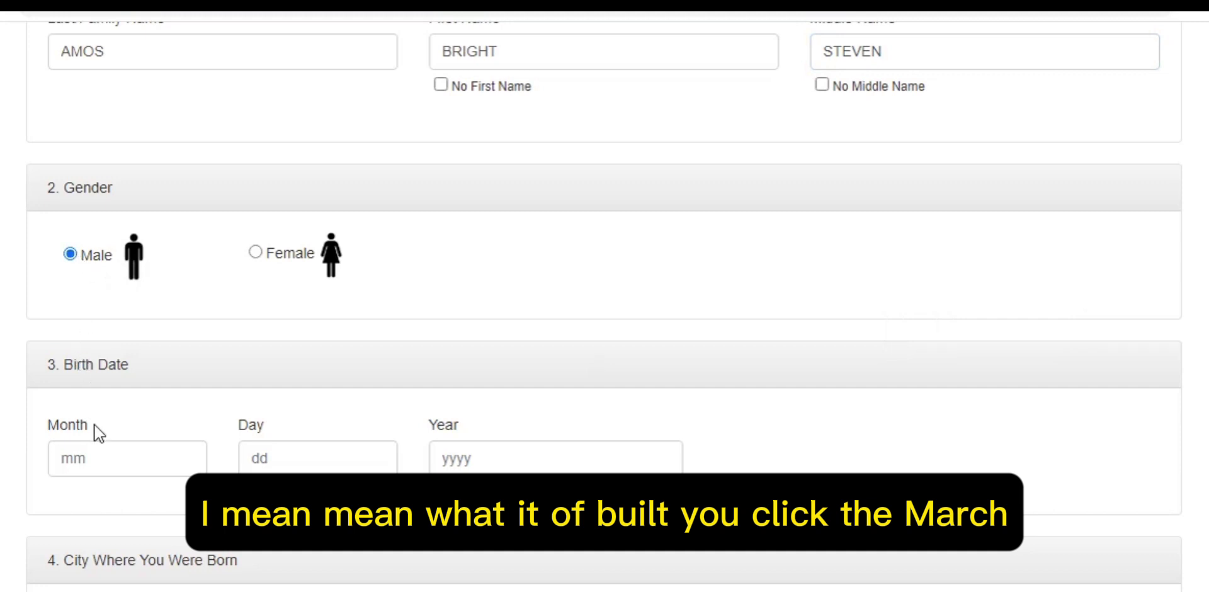
left_click(75, 454)
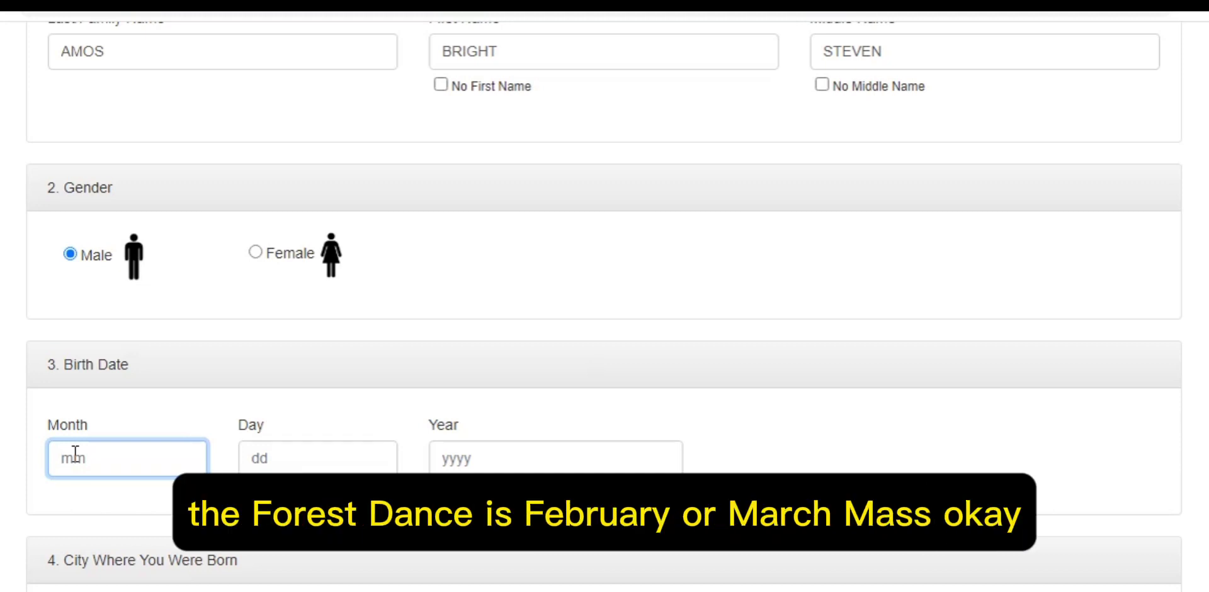
type("03")
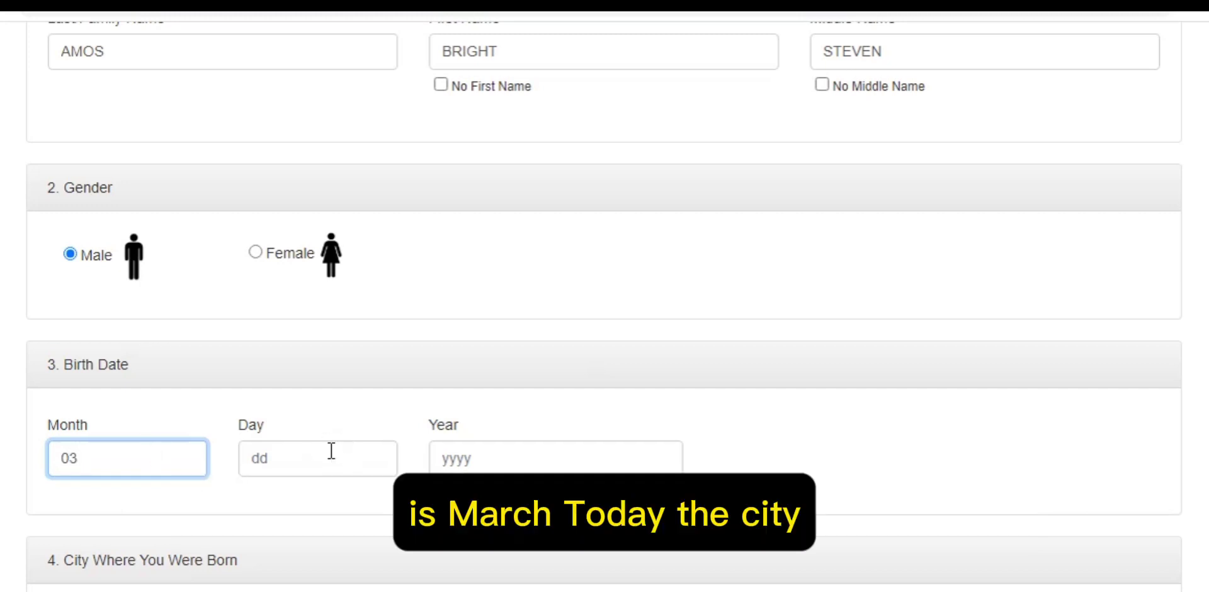
left_click(331, 451)
type("10")
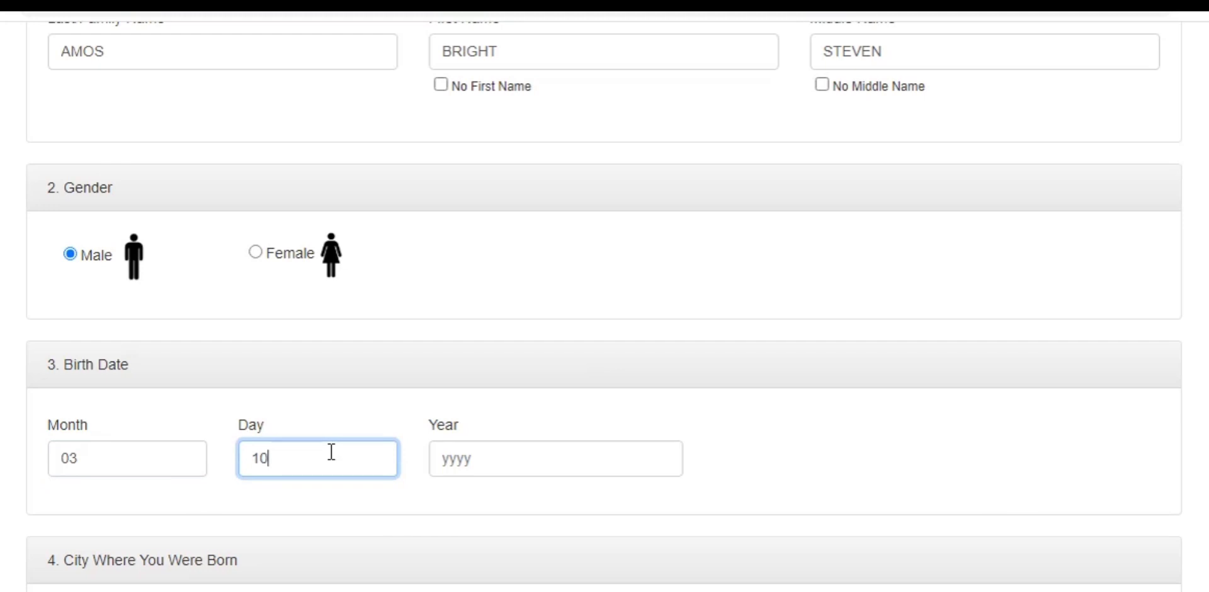
left_click(487, 452)
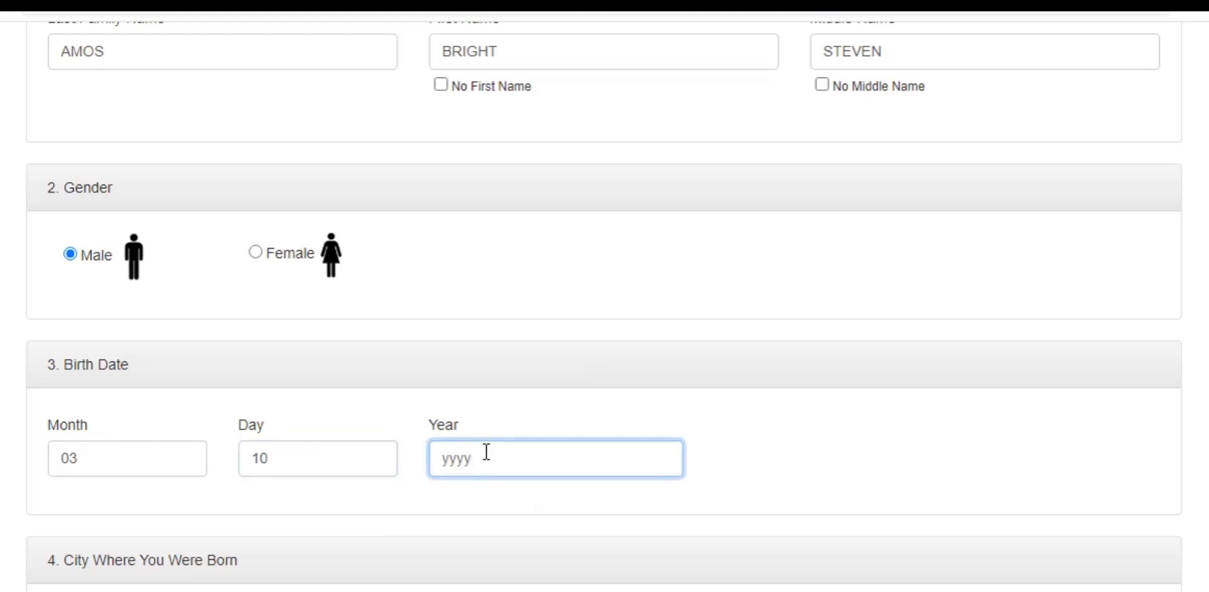
type("199")
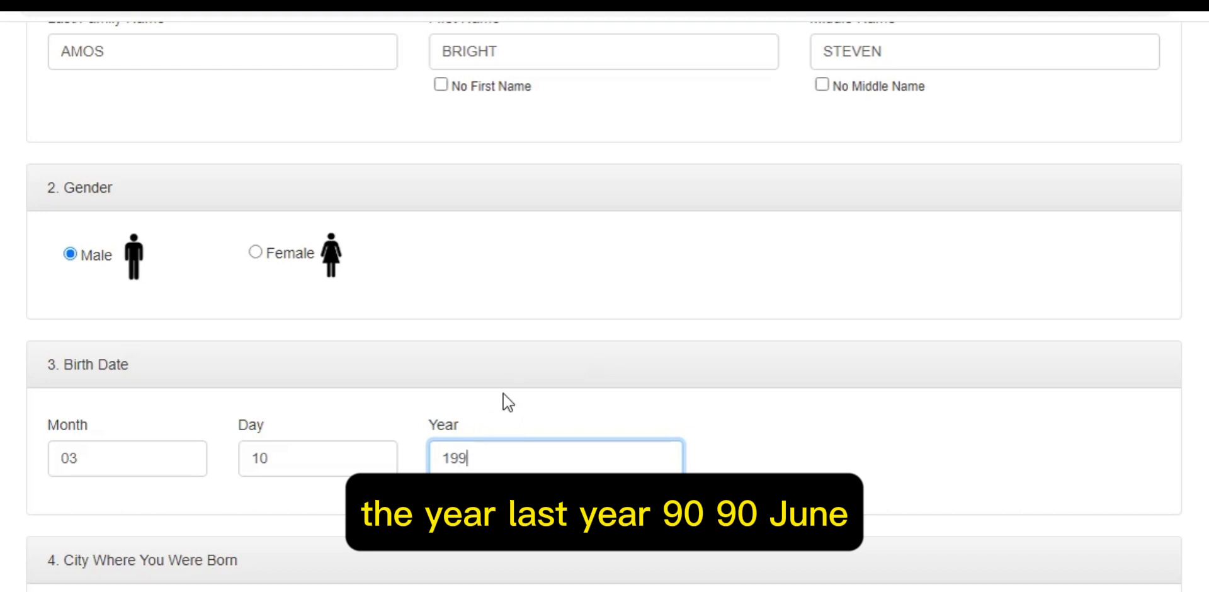
type("2")
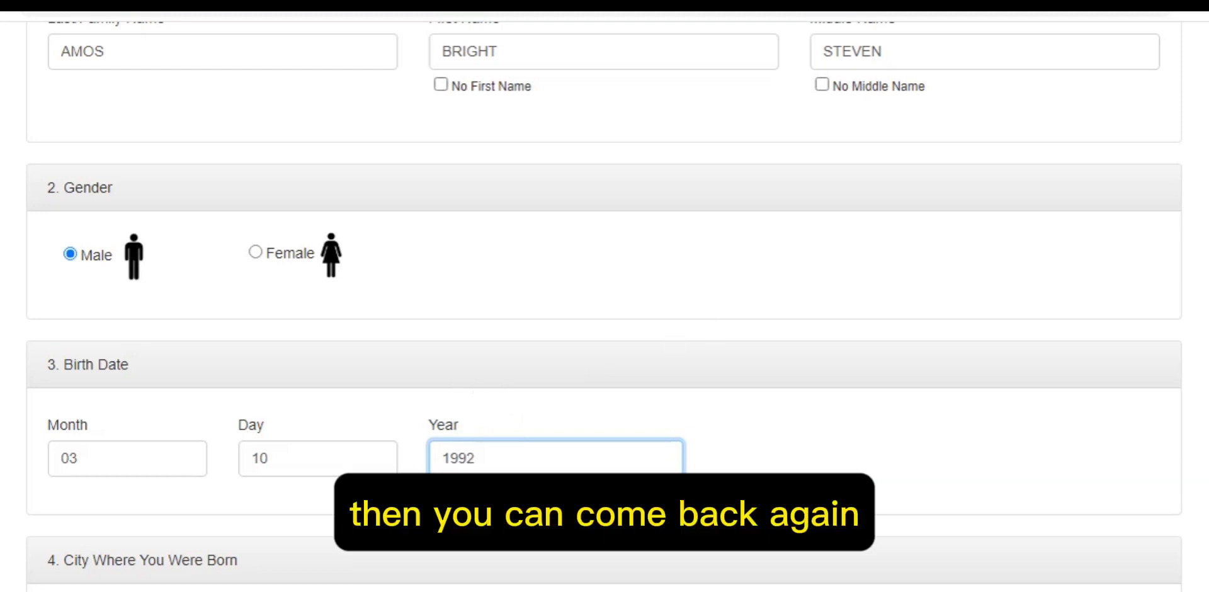
Step: Enter BENIN CITY as the birth city
scroll(603, 306, "down", 3)
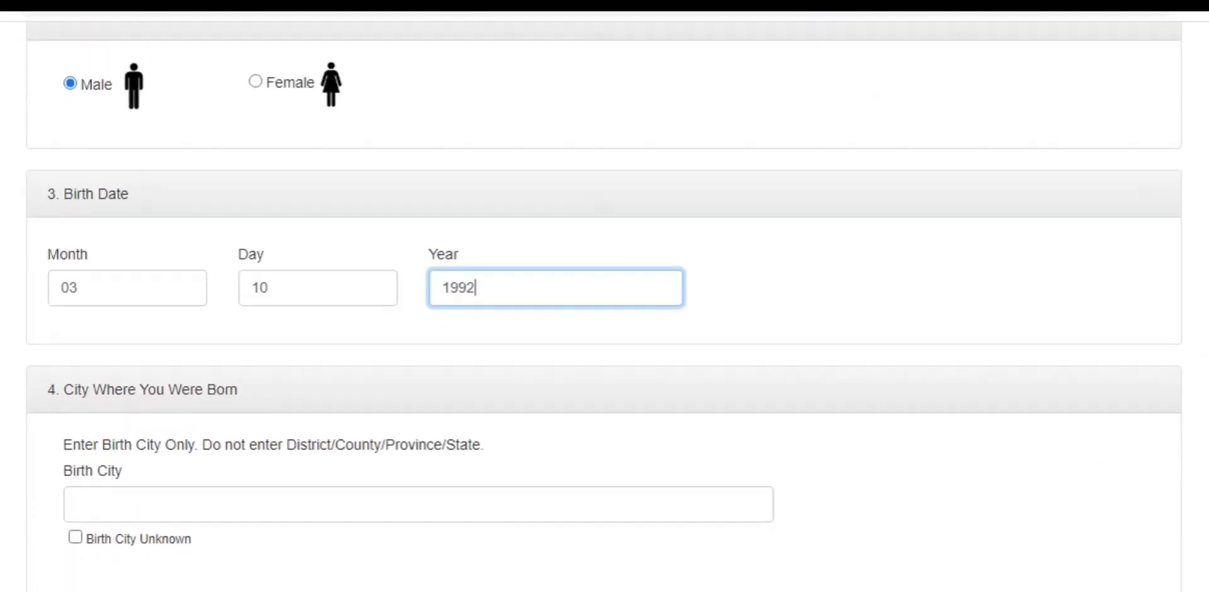
scroll(603, 307, "down", 2)
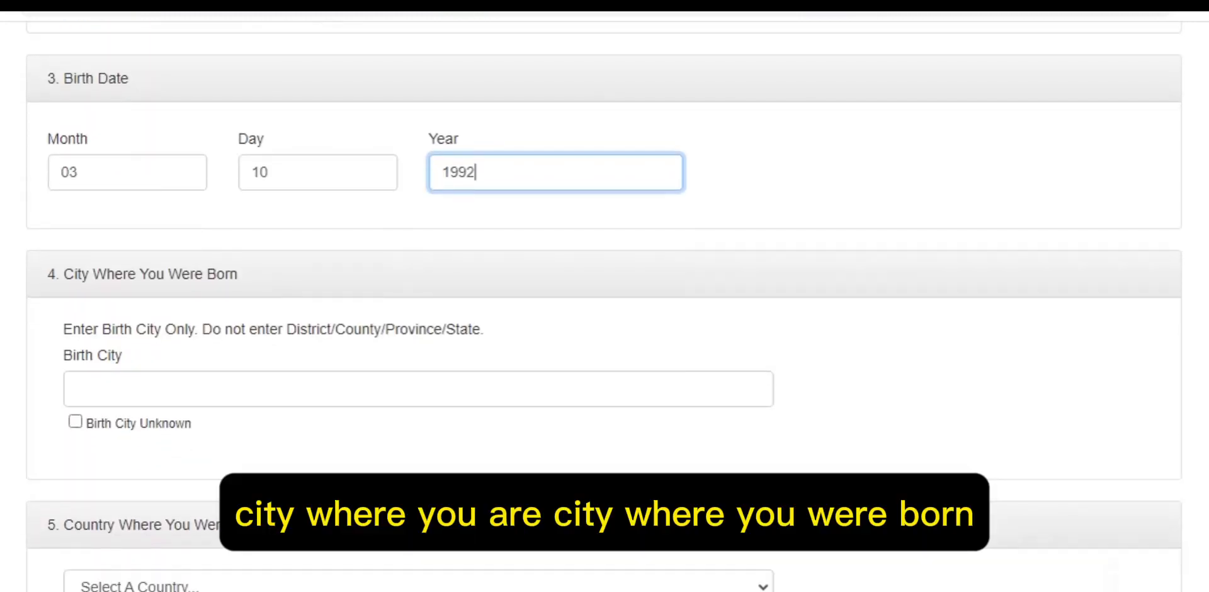
scroll(605, 308, "down", 2)
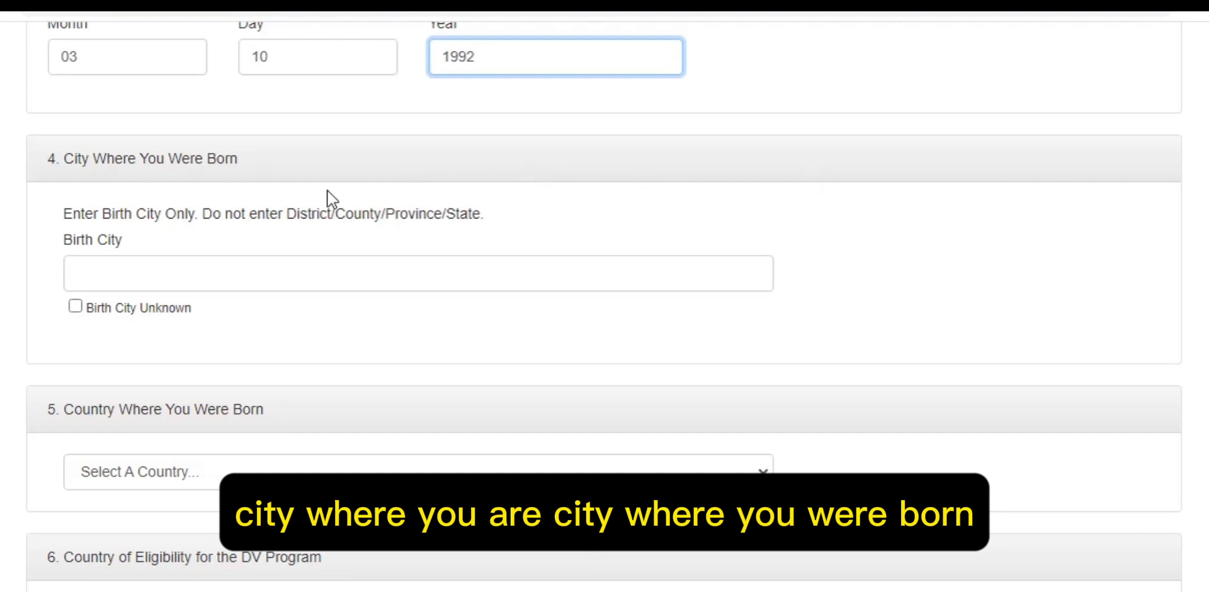
left_click(192, 265)
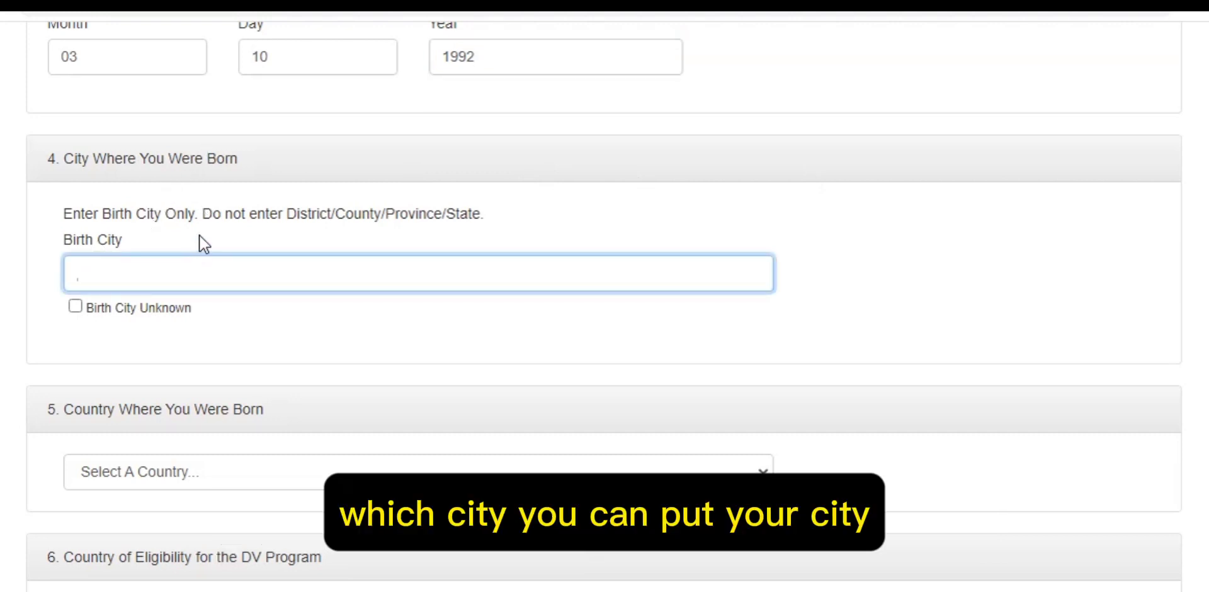
type("ENUGU")
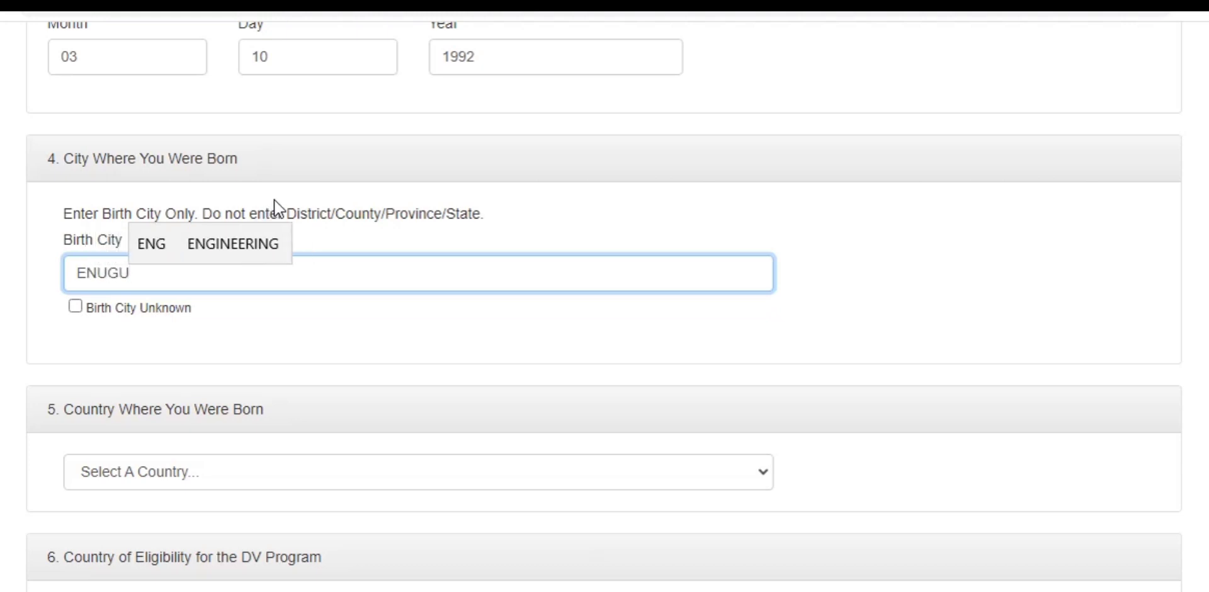
key("BackSpace")
key("BackSpace")
key("BackSpace")
key("BackSpace")
key("BackSpace")
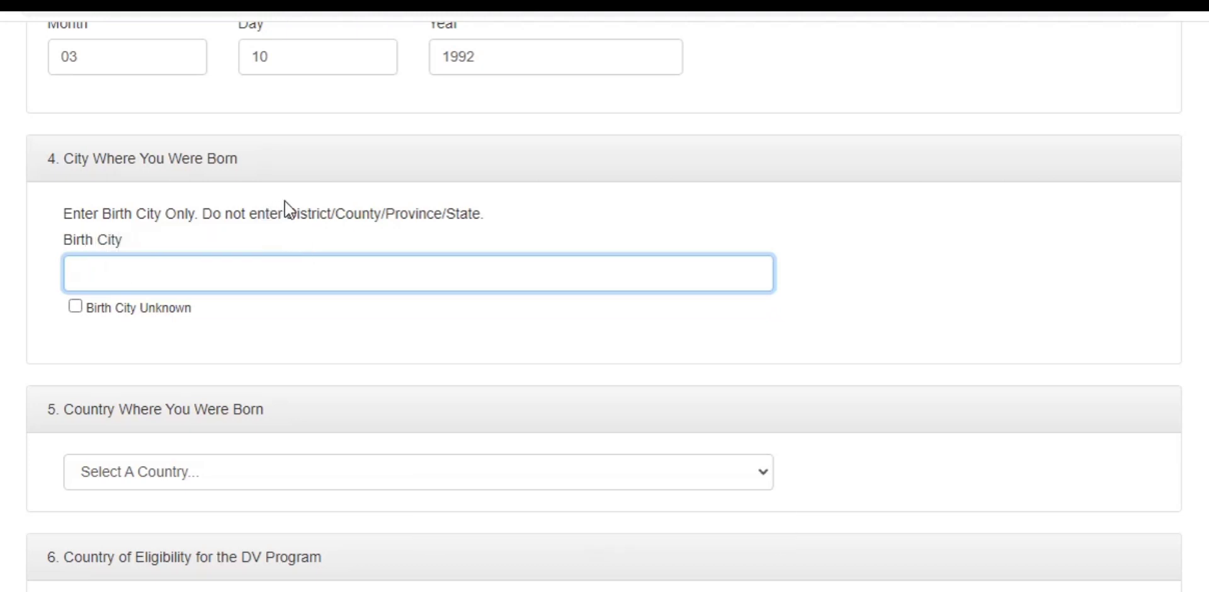
type("EDO")
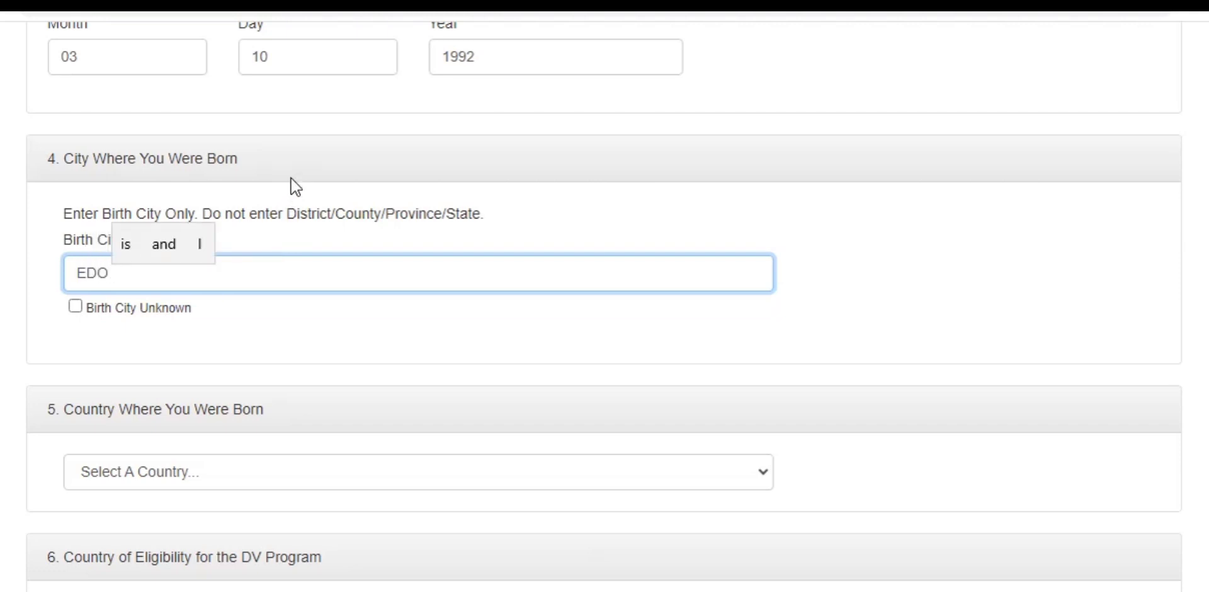
key("BackSpace")
key("BackSpace")
key("BackSpace")
key("BackSpace")
type("BEM")
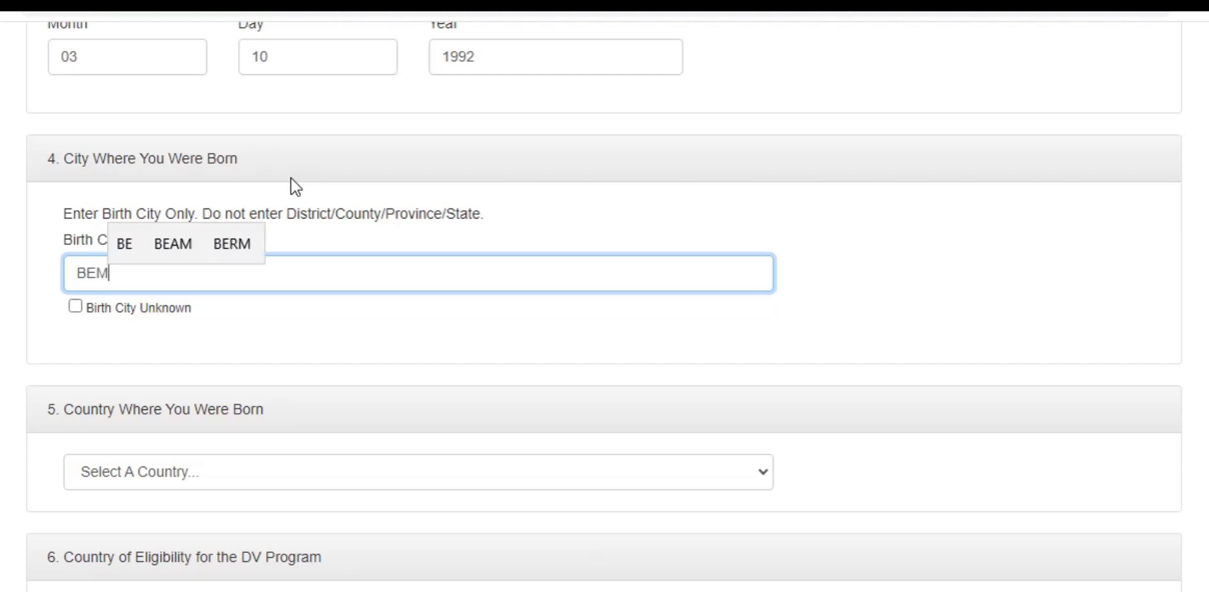
key("BackSpace")
type("NI")
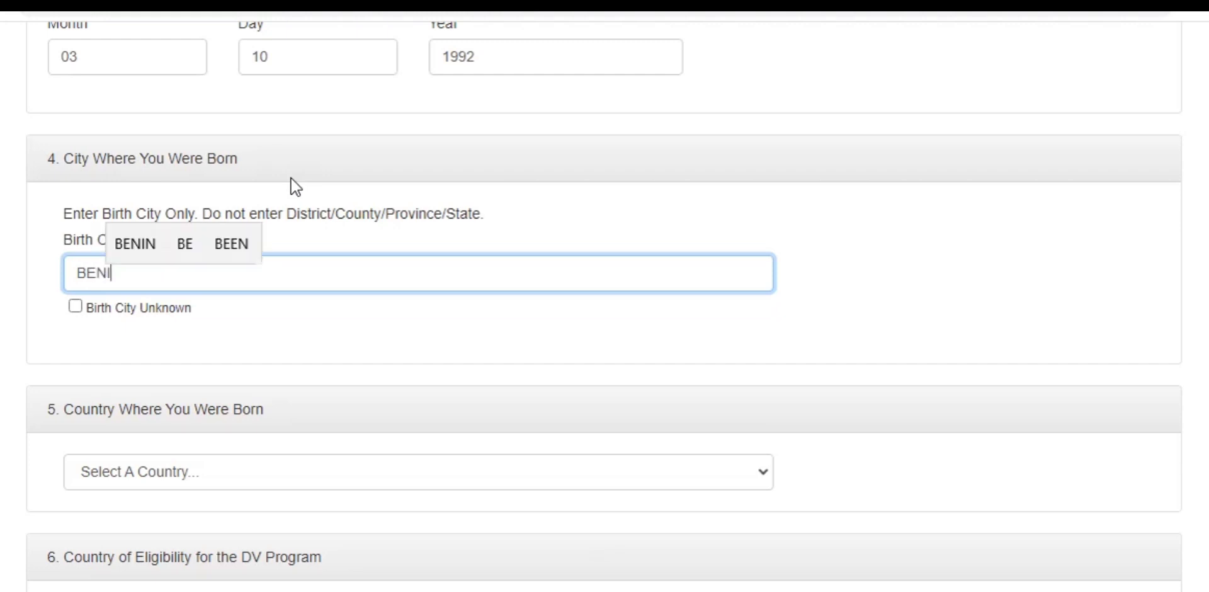
type("N CITY")
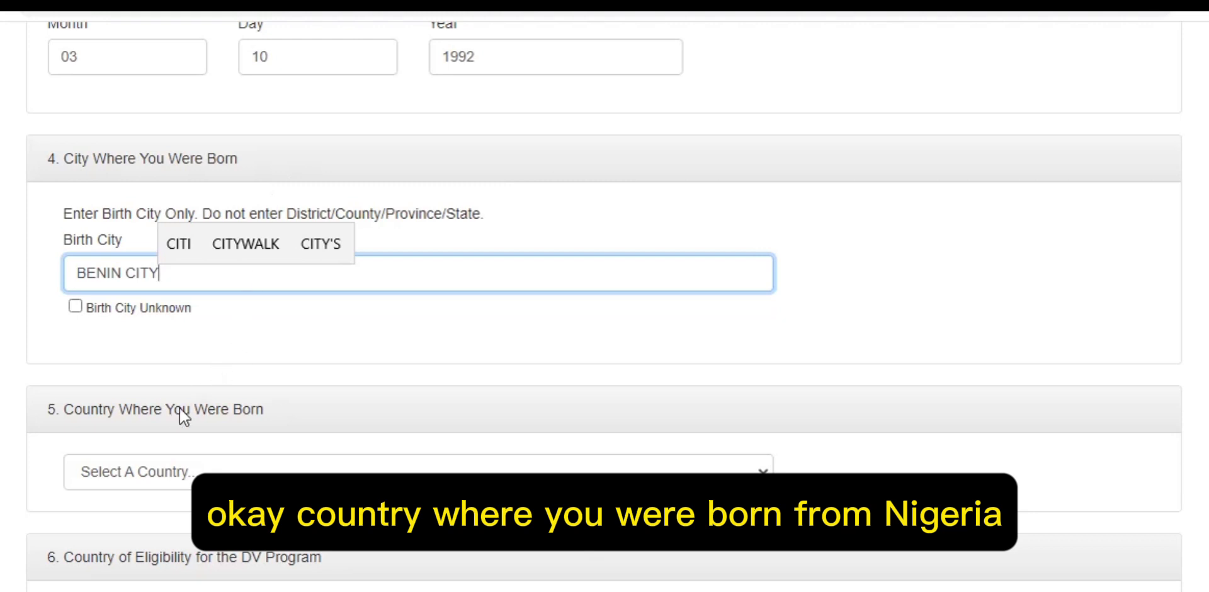
Step: Choose Nigeria as the country of birth
left_click(214, 469)
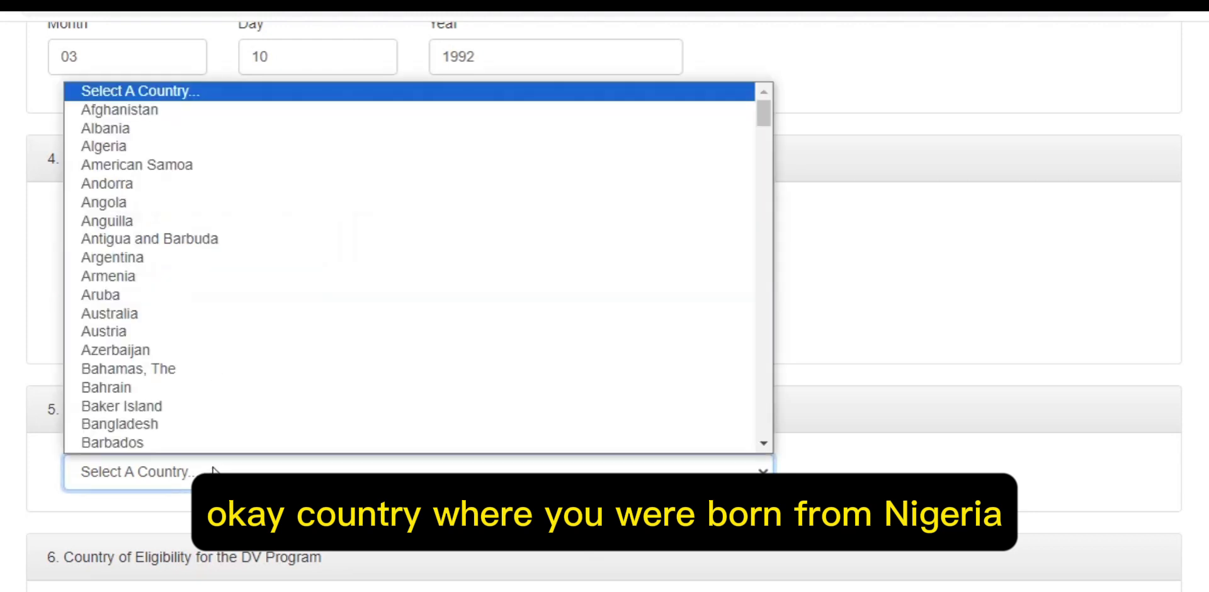
scroll(410, 285, "down", 1)
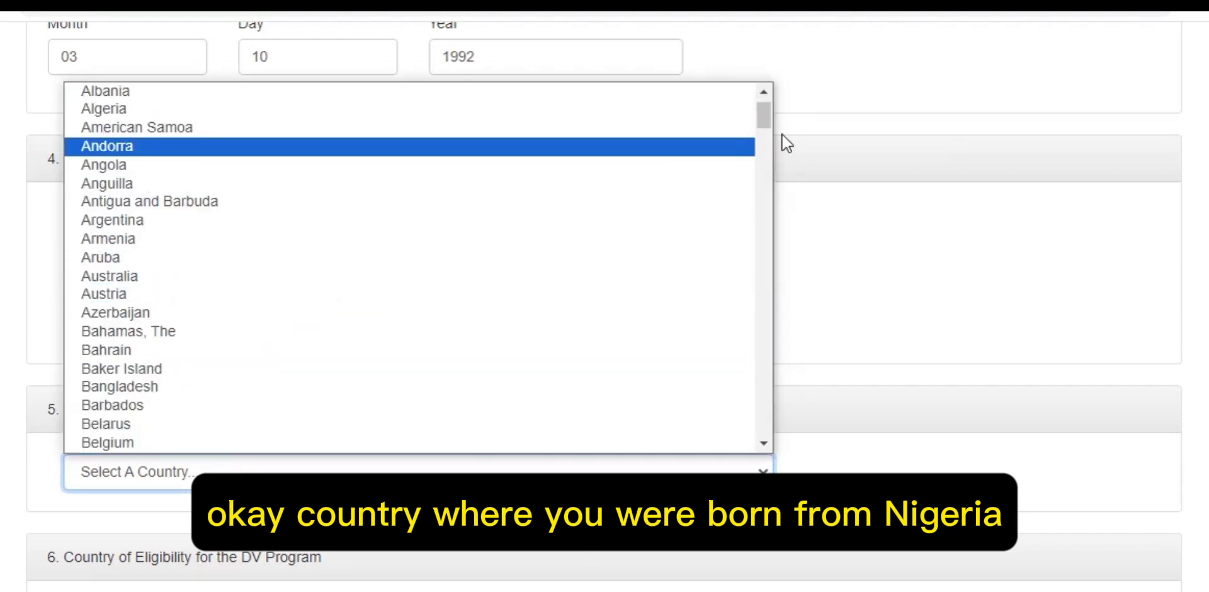
left_click_drag(763, 124, 762, 326)
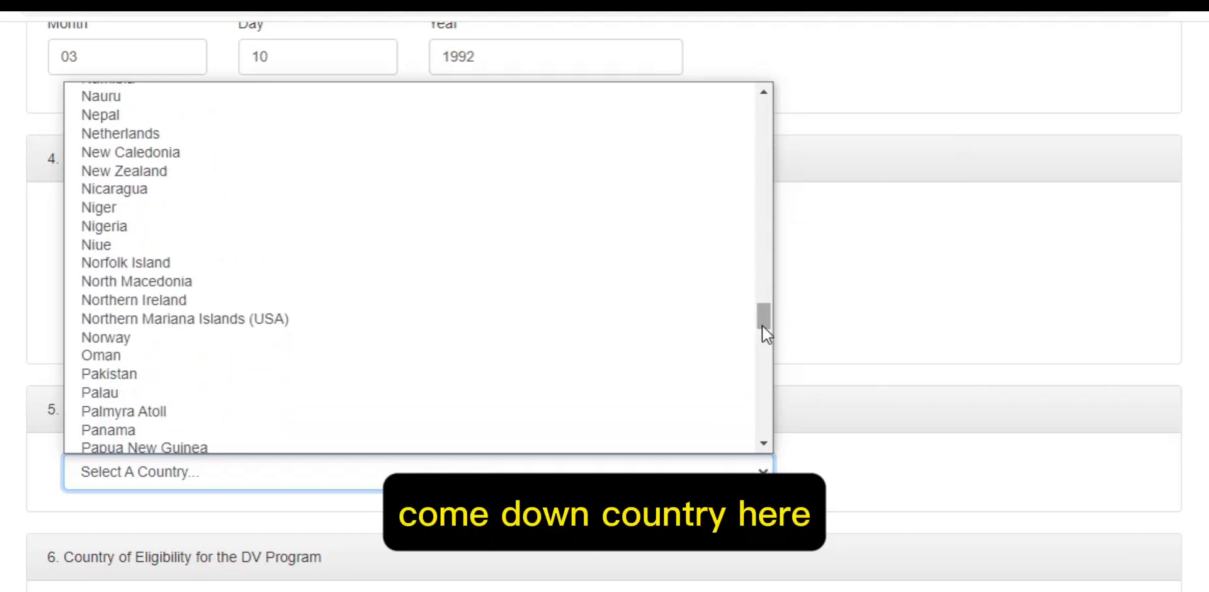
left_click(235, 229)
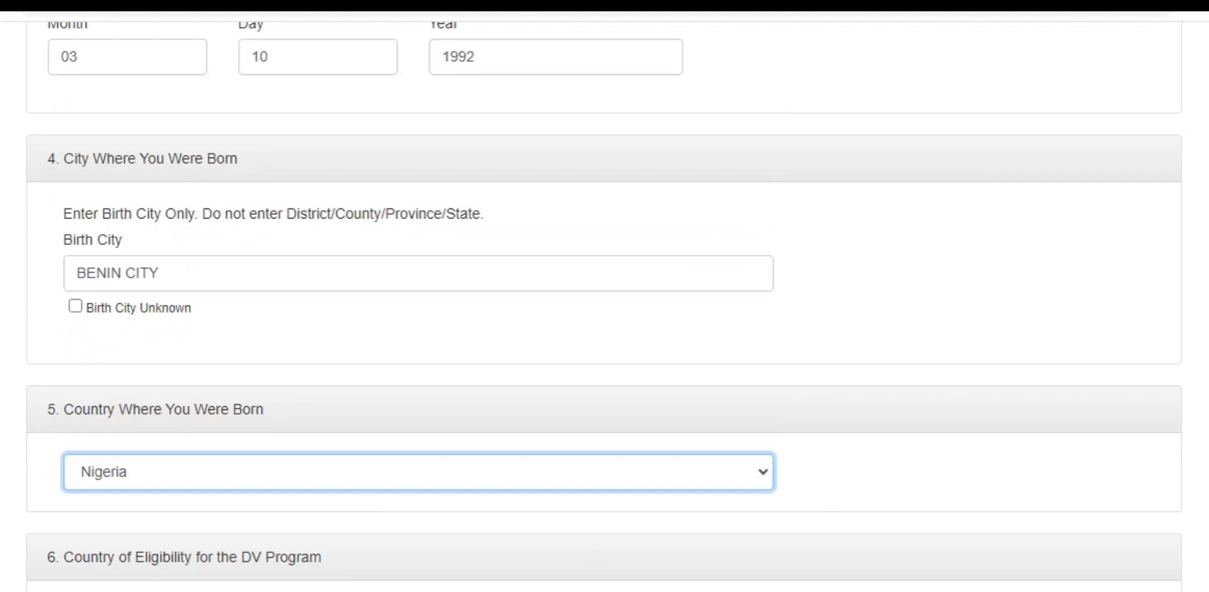
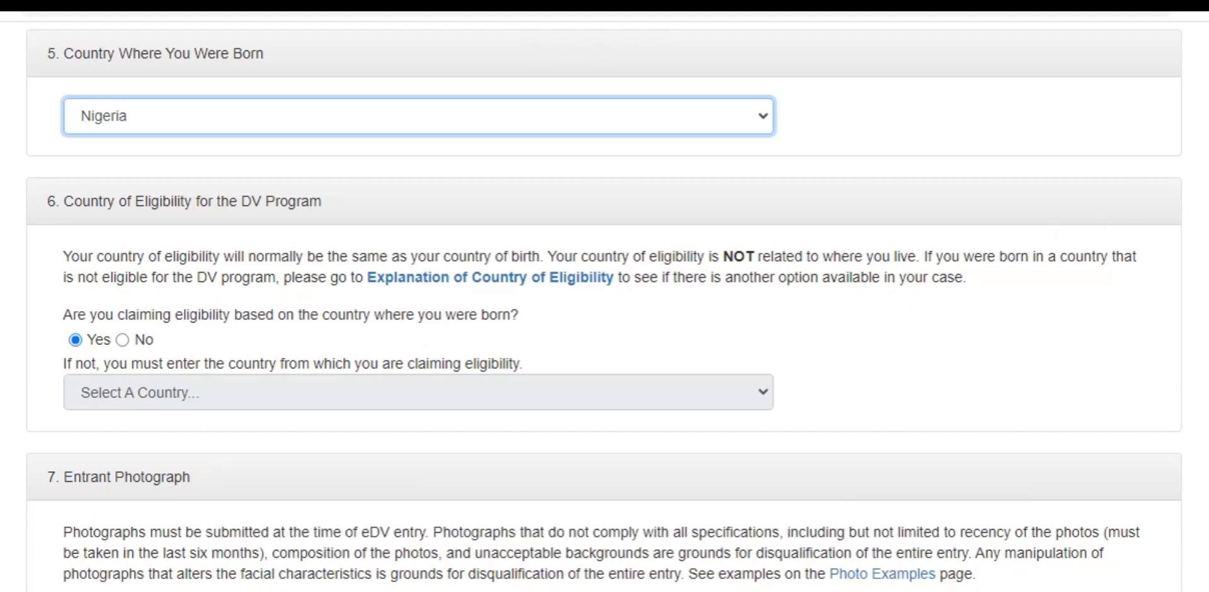
Step: Answer No to the section 6 birth-country eligibility question and open the Select A Country list
scroll(604, 302, "down", 1)
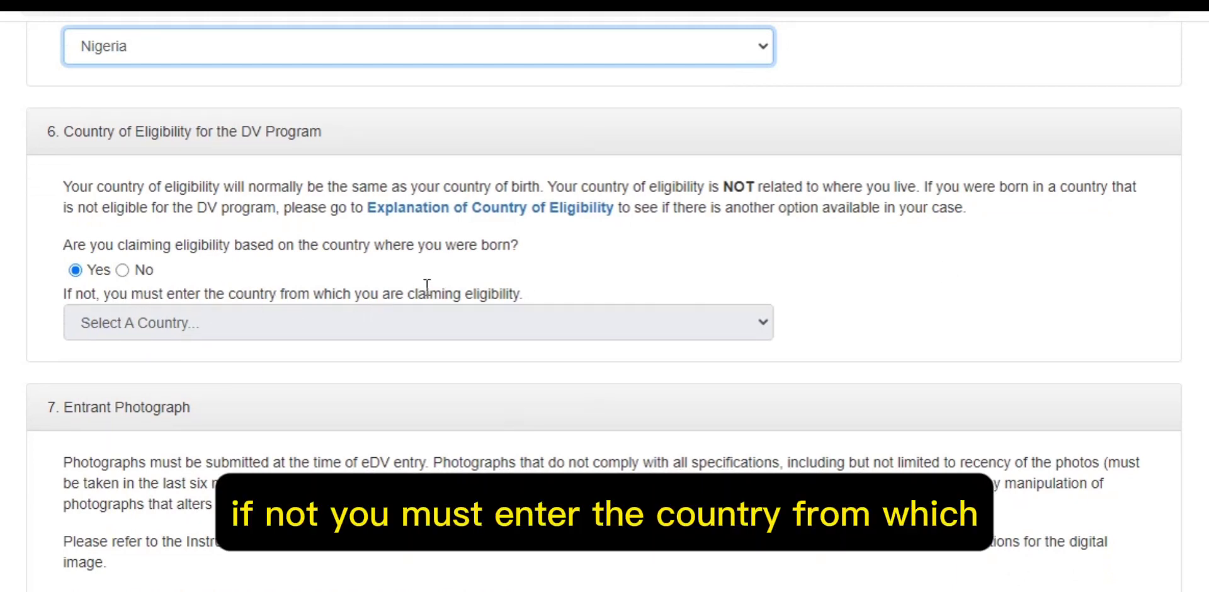
left_click(415, 322)
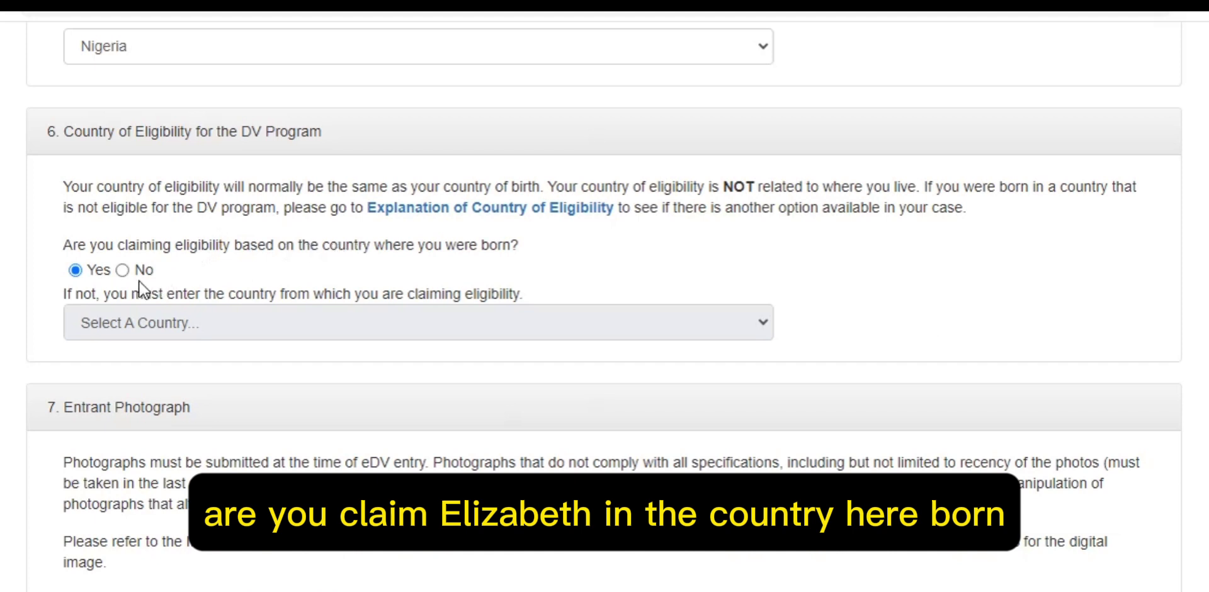
left_click(122, 270)
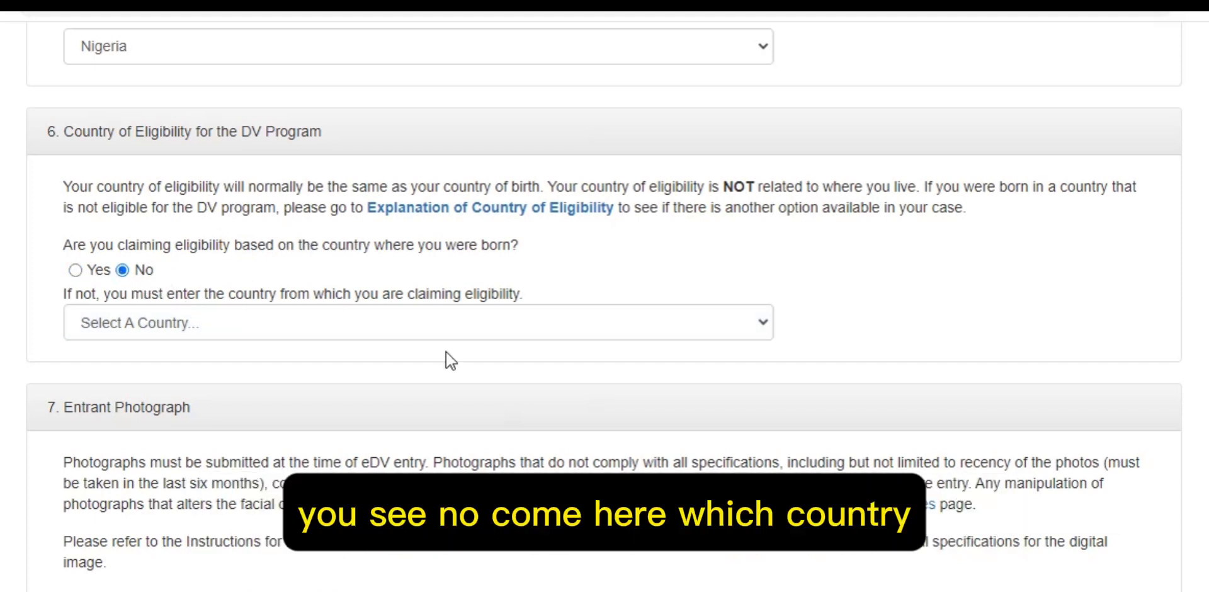
left_click(680, 329)
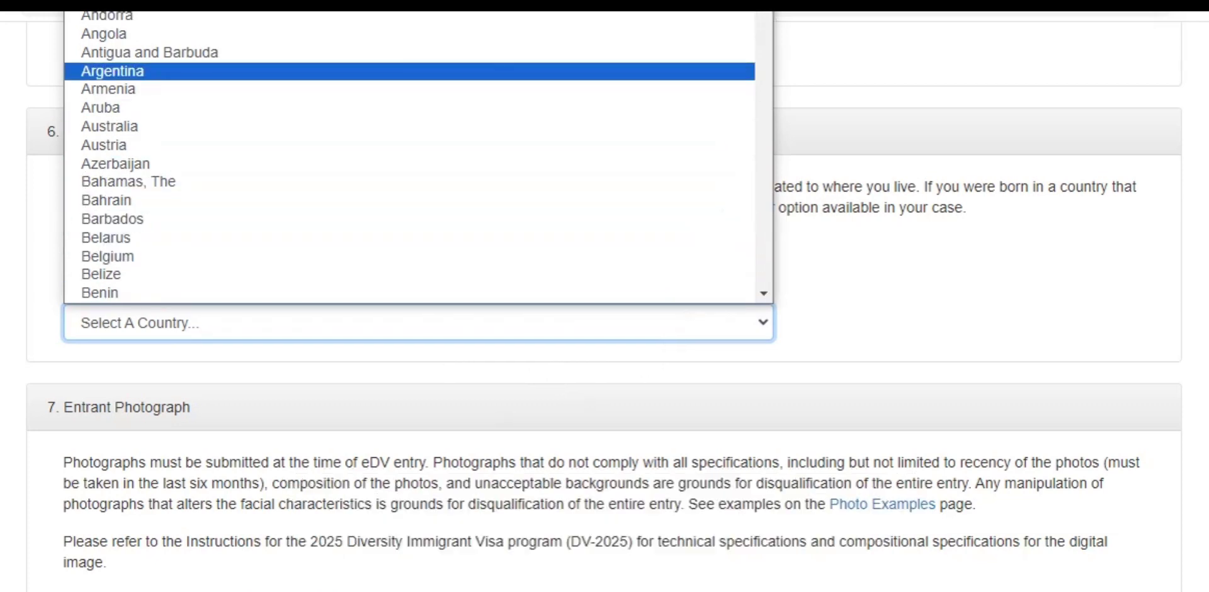
left_click_drag(764, 5, 744, 158)
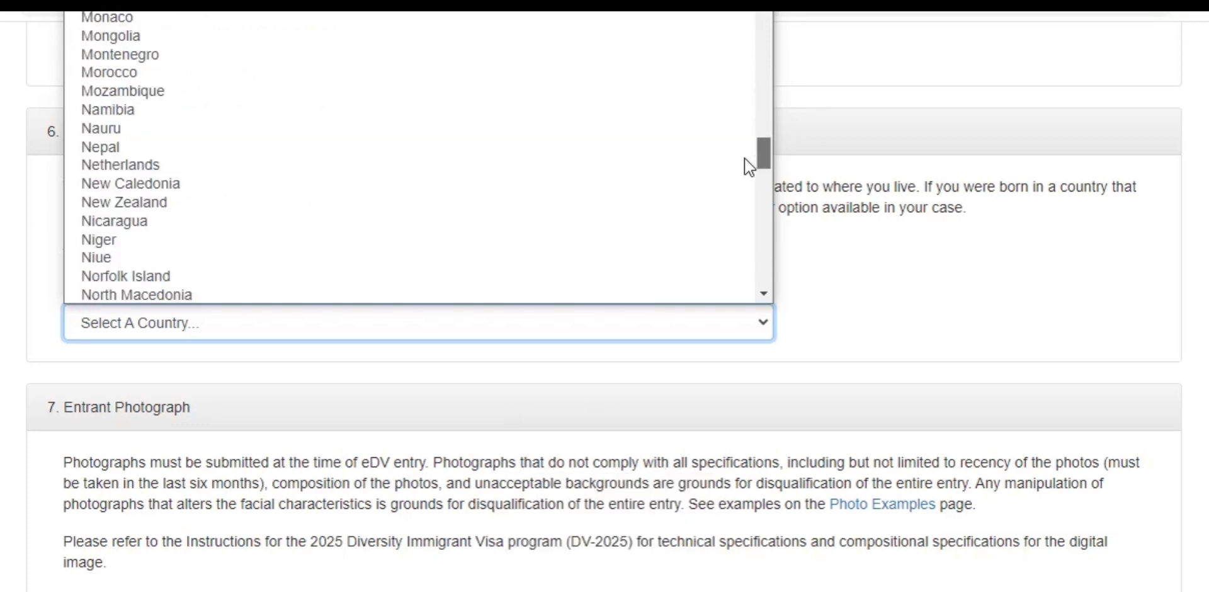
left_click_drag(747, 167, 748, 171)
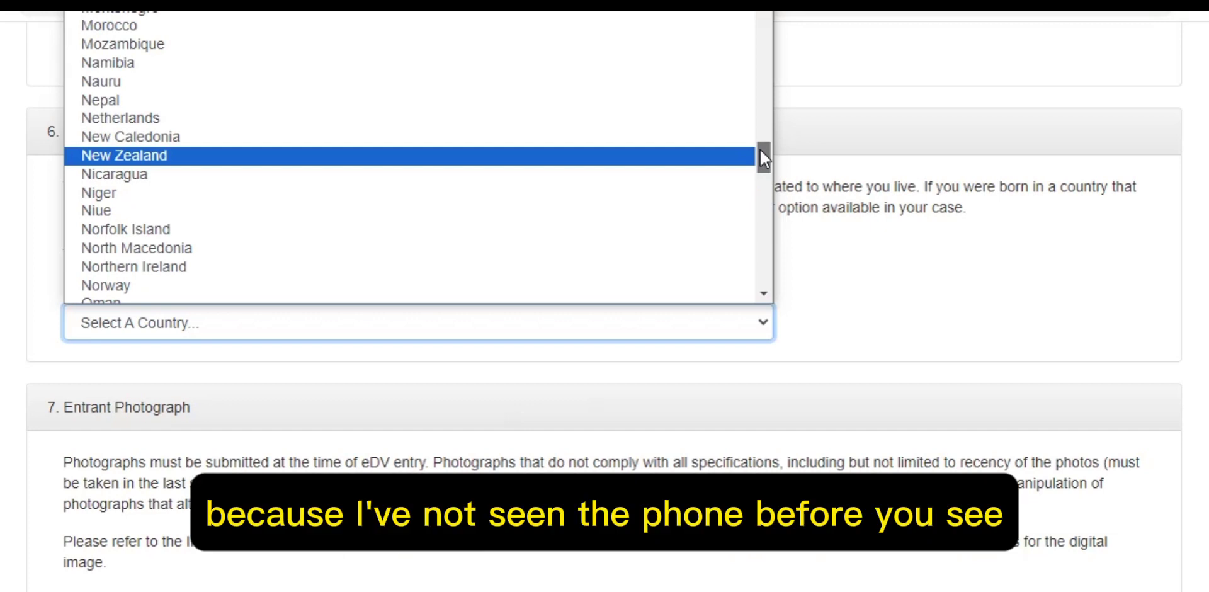
mouse_move(760, 149)
left_mouse_down()
mouse_move(780, 266)
mouse_move(778, 210)
mouse_move(746, 164)
left_mouse_up()
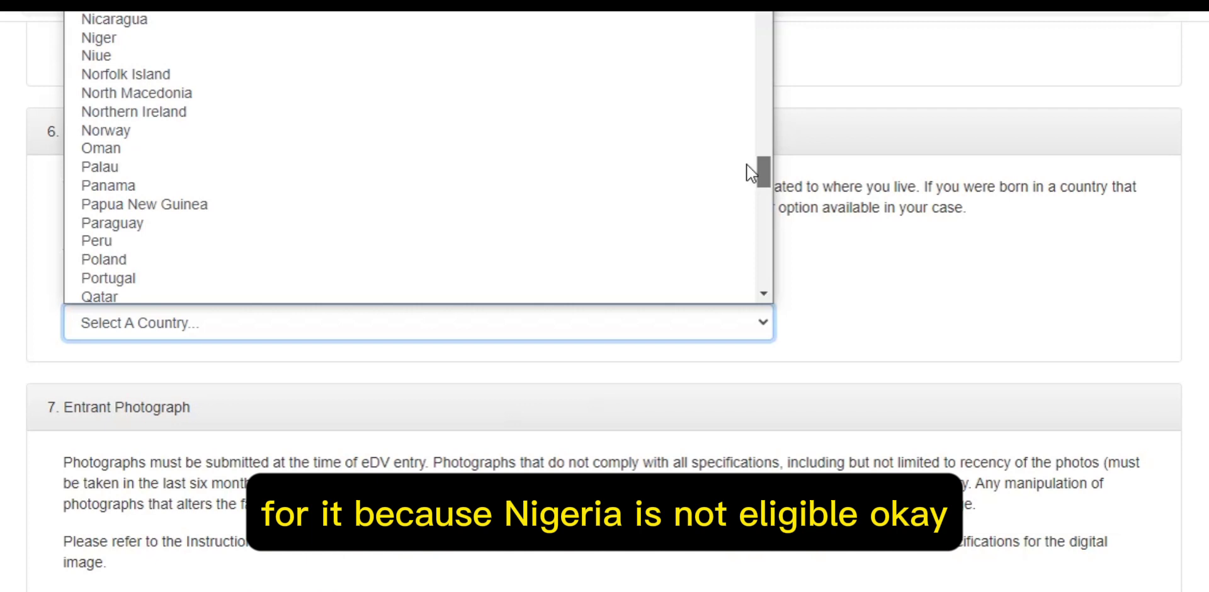
left_click_drag(750, 173, 743, 11)
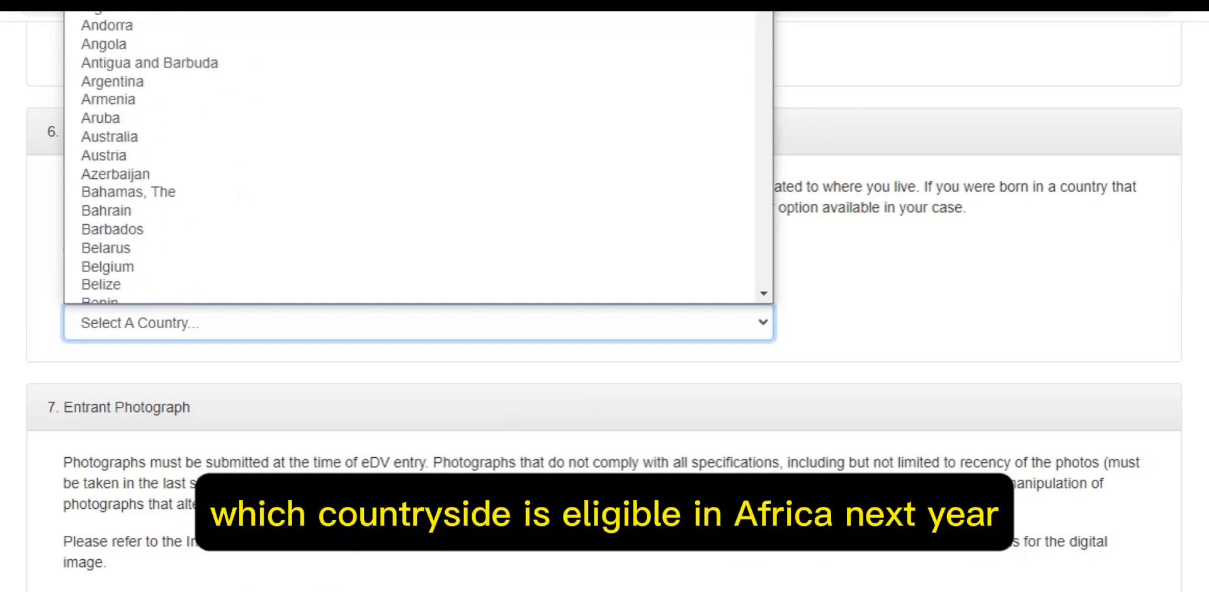
scroll(752, 11, "down", 5)
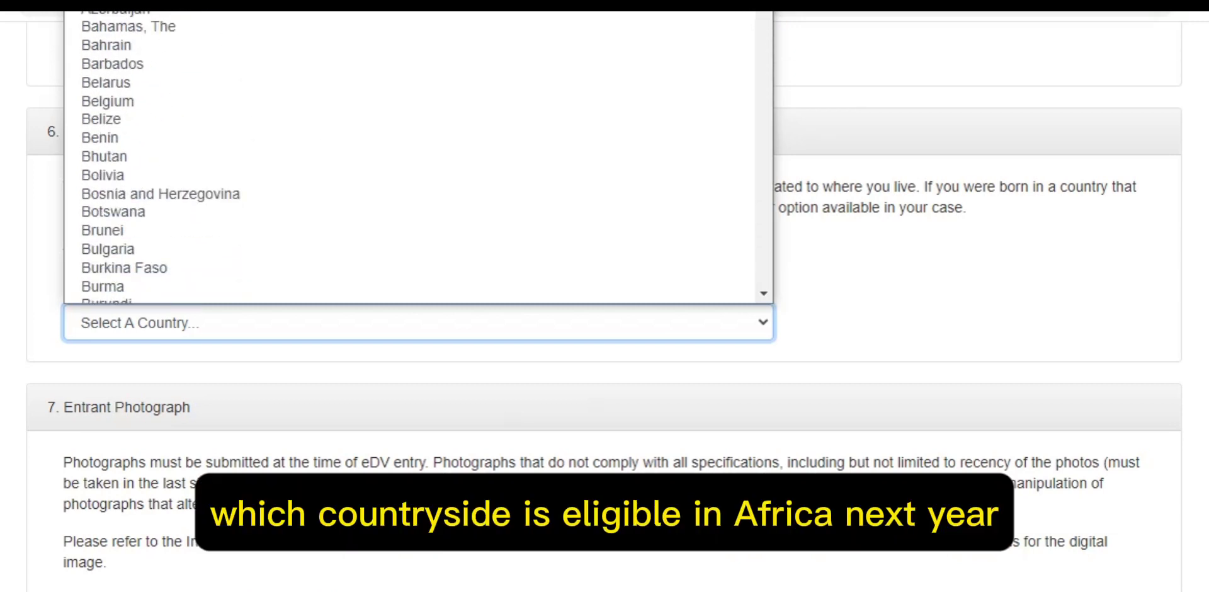
left_click_drag(751, 11, 761, 78)
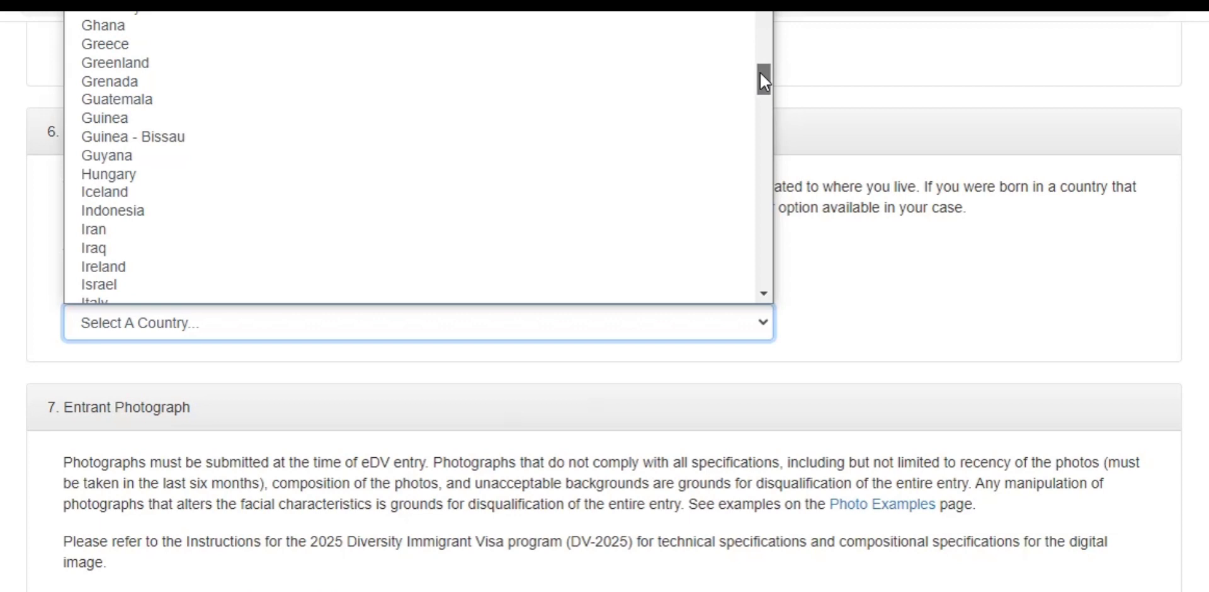
left_click_drag(761, 72, 760, 73)
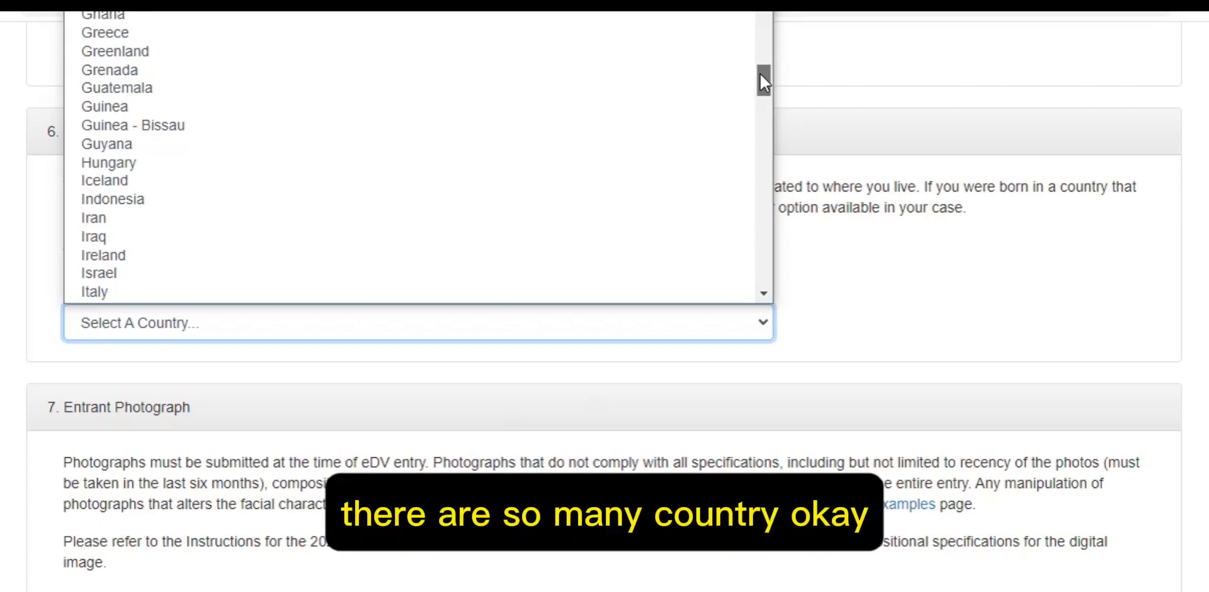
left_click_drag(761, 73, 763, 114)
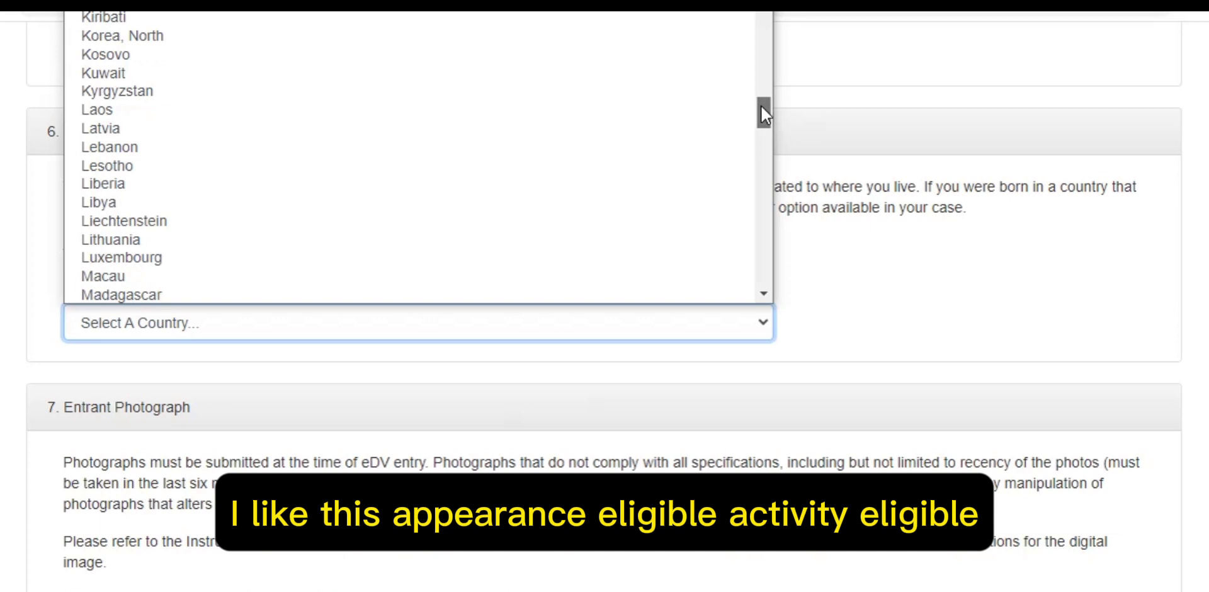
left_click_drag(763, 113, 783, 185)
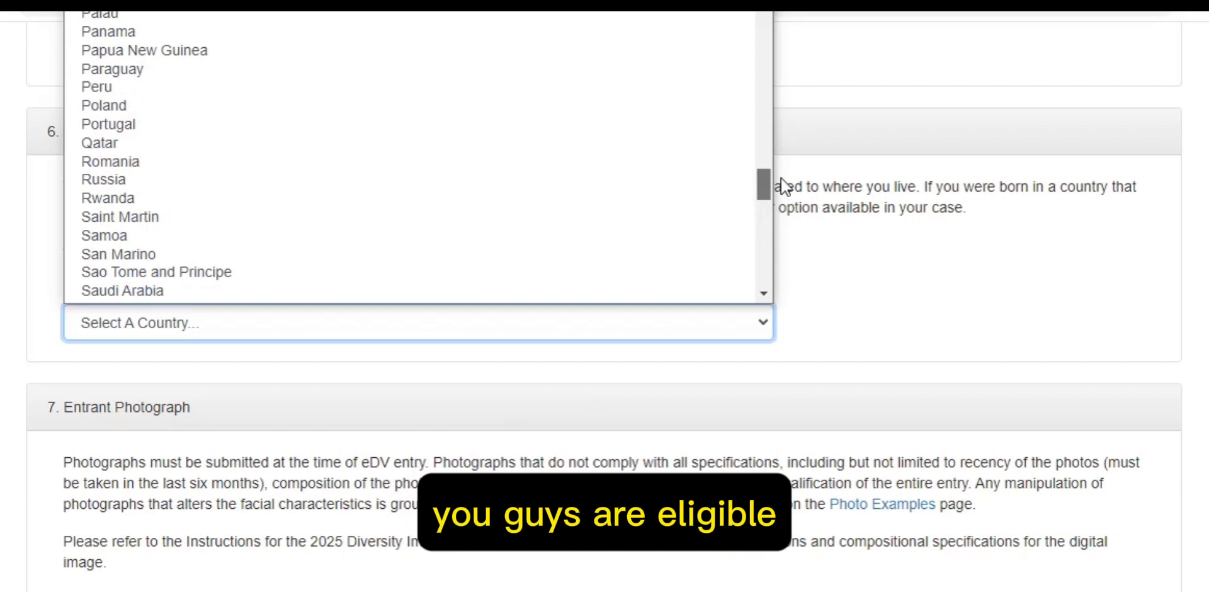
left_click_drag(782, 186, 783, 198)
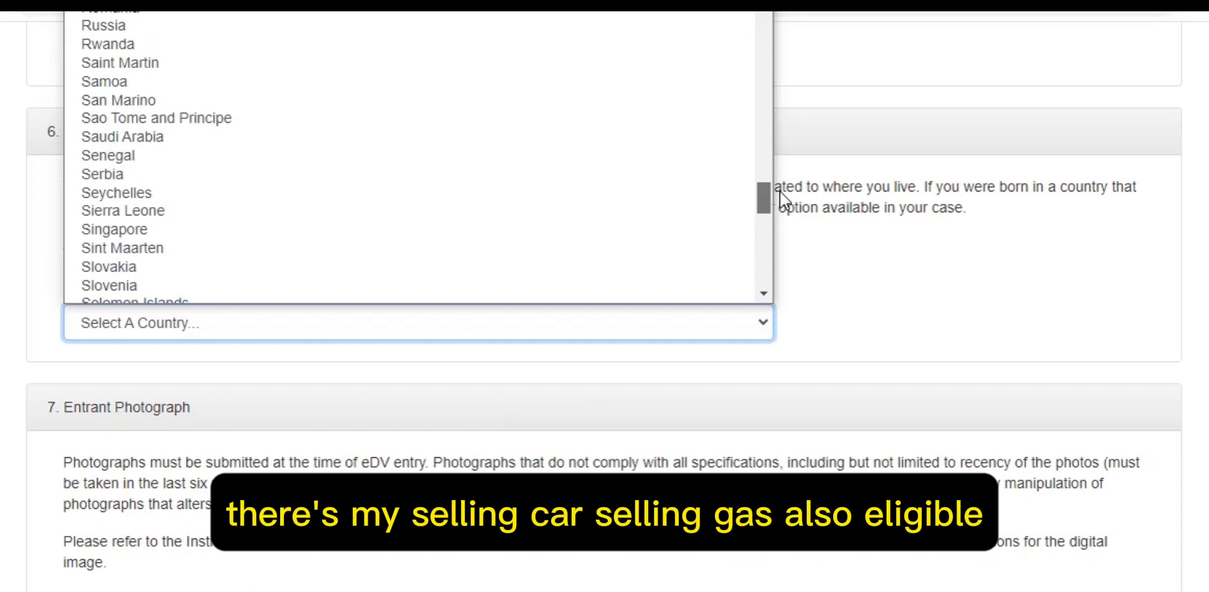
left_click_drag(779, 190, 780, 208)
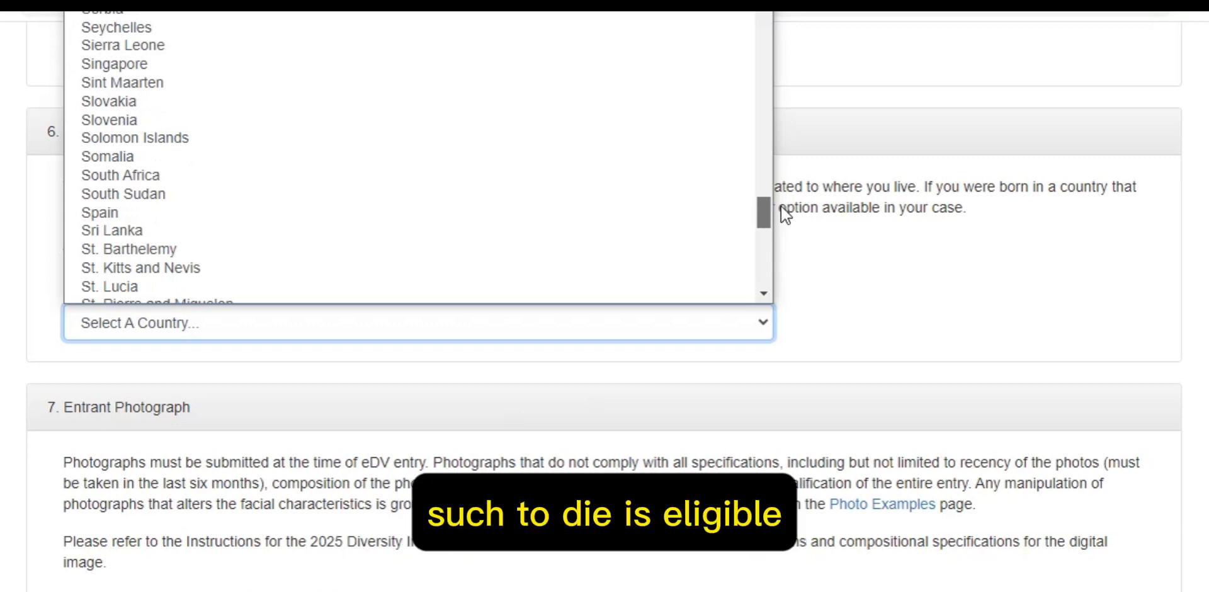
left_click_drag(780, 204, 790, 270)
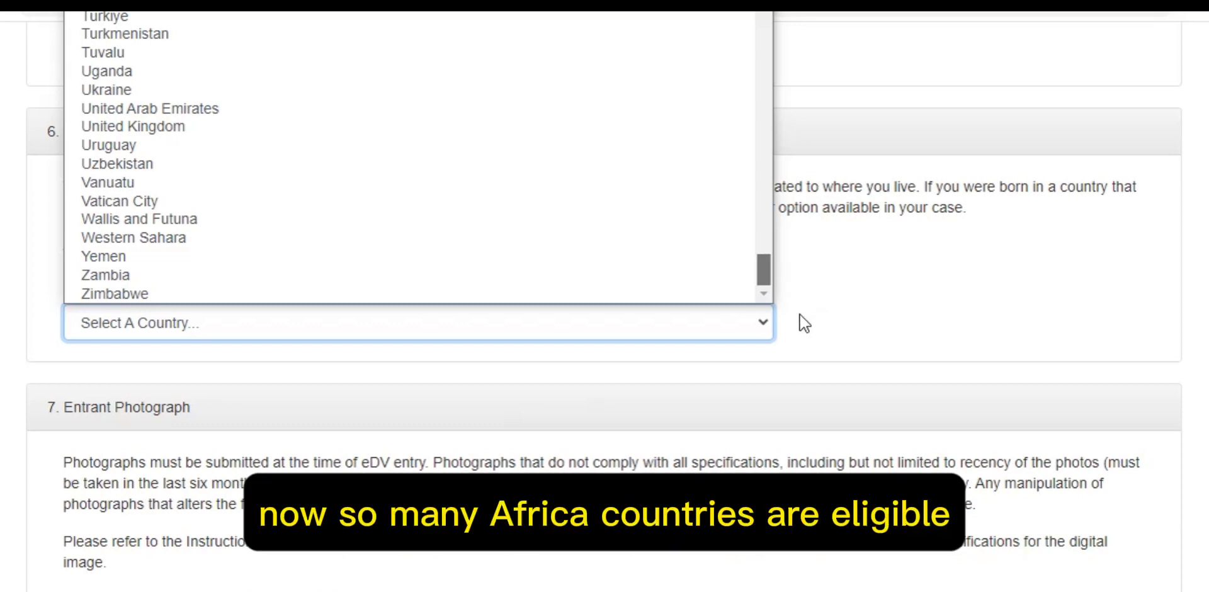
left_click_drag(765, 265, 766, 94)
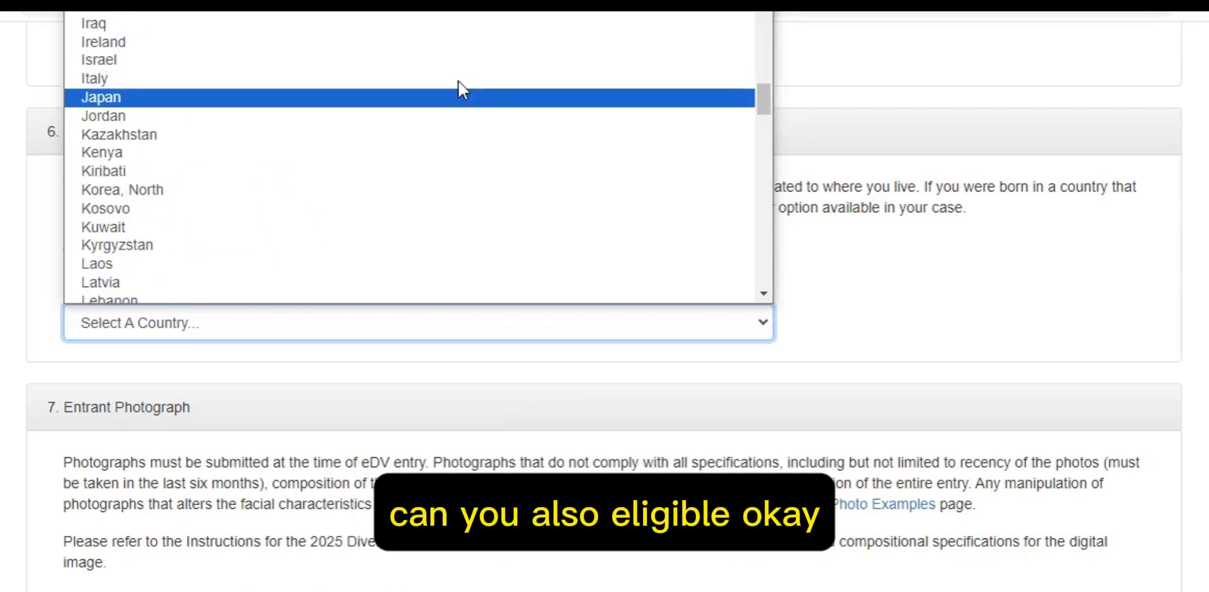
Step: Choose Kenya as the country of eligibility and scroll down toward section 7
left_click(214, 152)
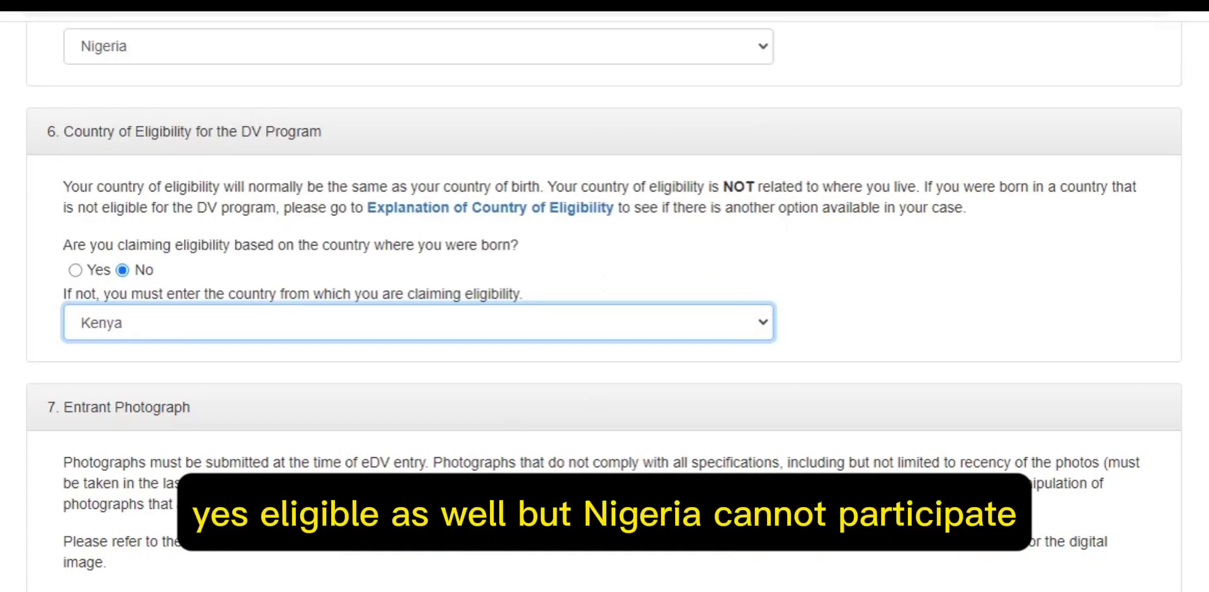
scroll(604, 302, "down", 3)
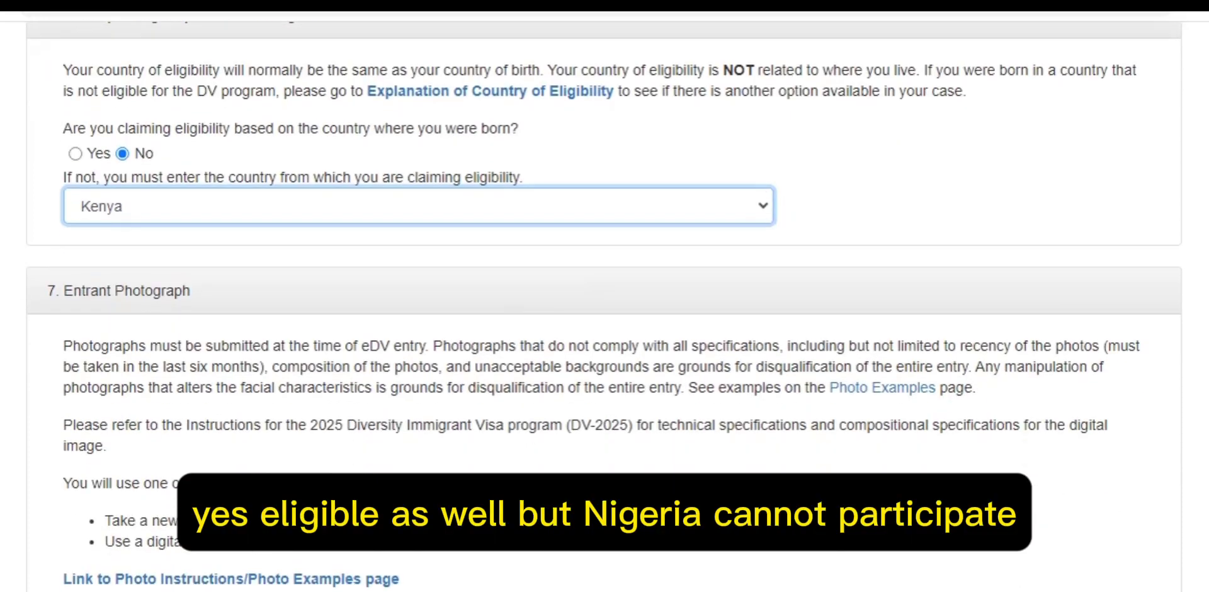
scroll(604, 302, "down", 1)
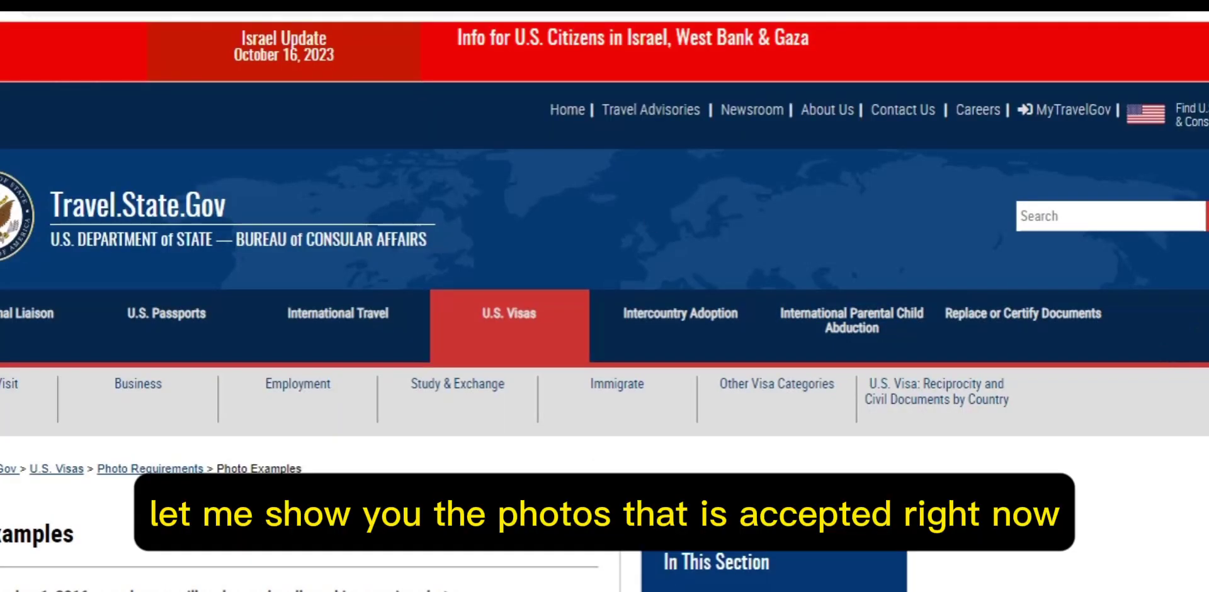
scroll(605, 309, "down", 5)
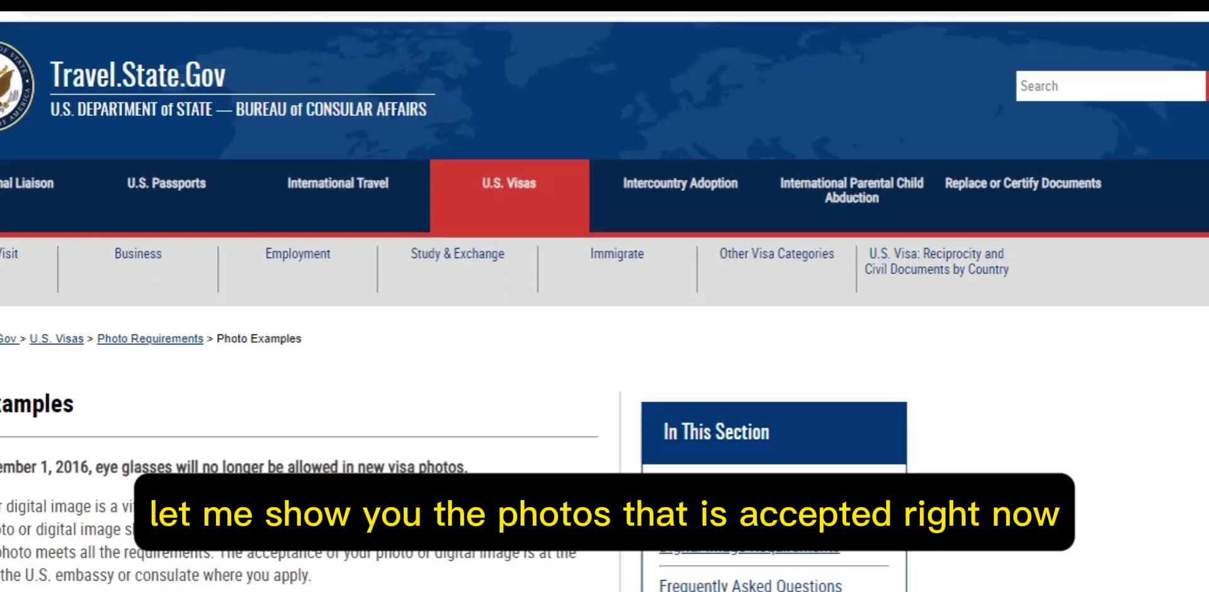
scroll(604, 309, "down", 2)
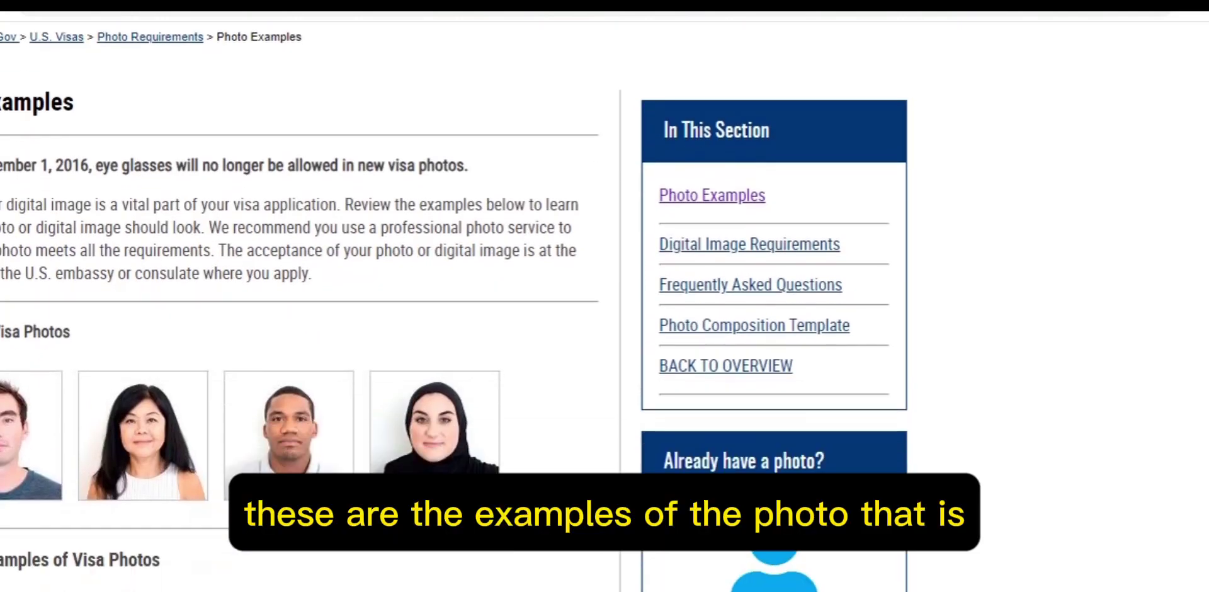
scroll(453, 306, "down", 1)
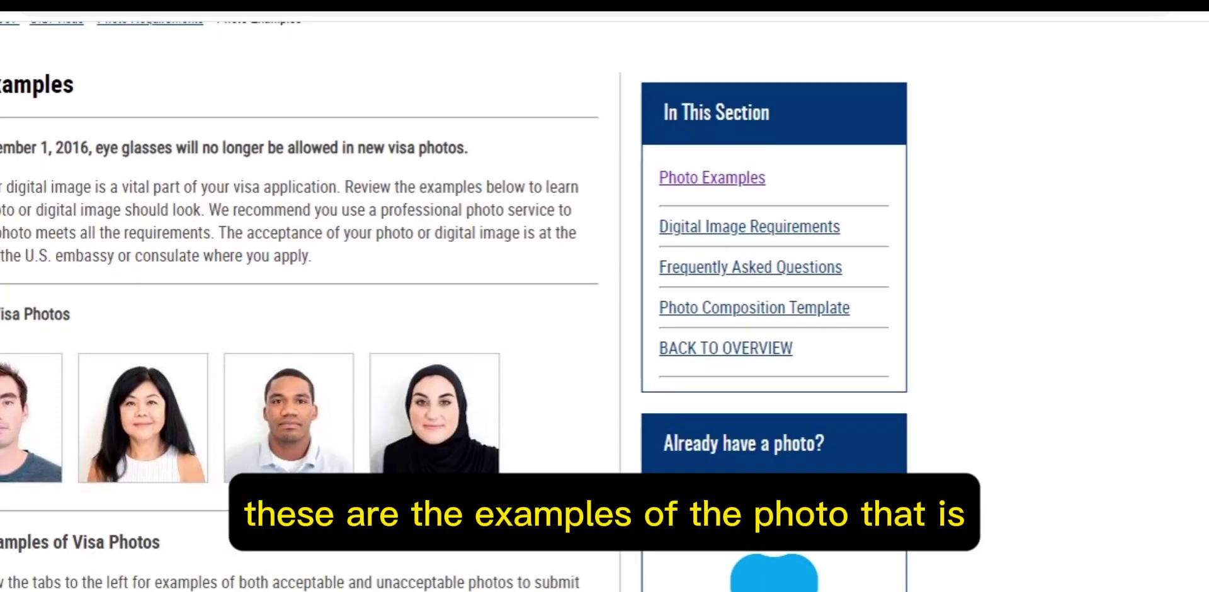
scroll(453, 306, "up", 1)
scroll(453, 306, "up", 1)
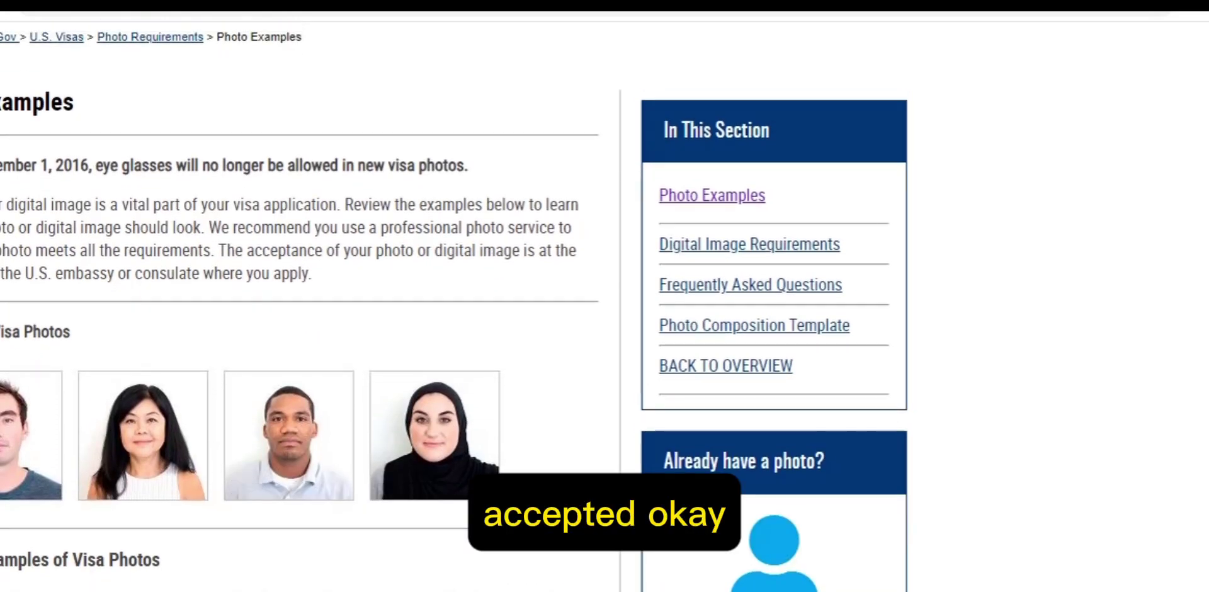
scroll(453, 306, "up", 1)
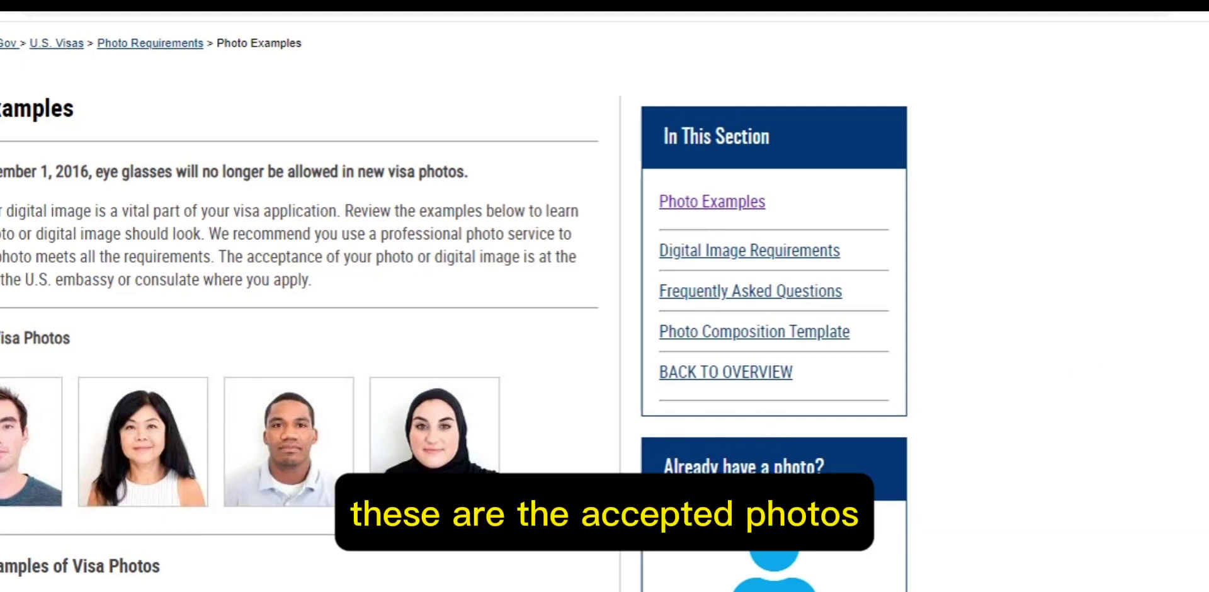
scroll(453, 314, "down", 4)
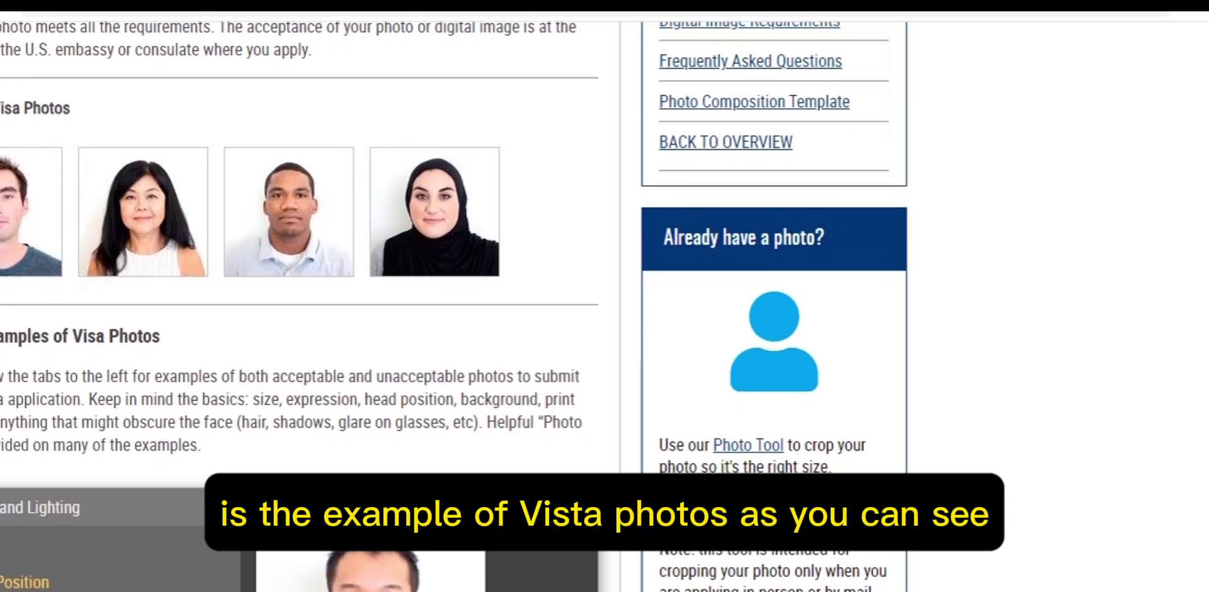
scroll(454, 306, "down", 2)
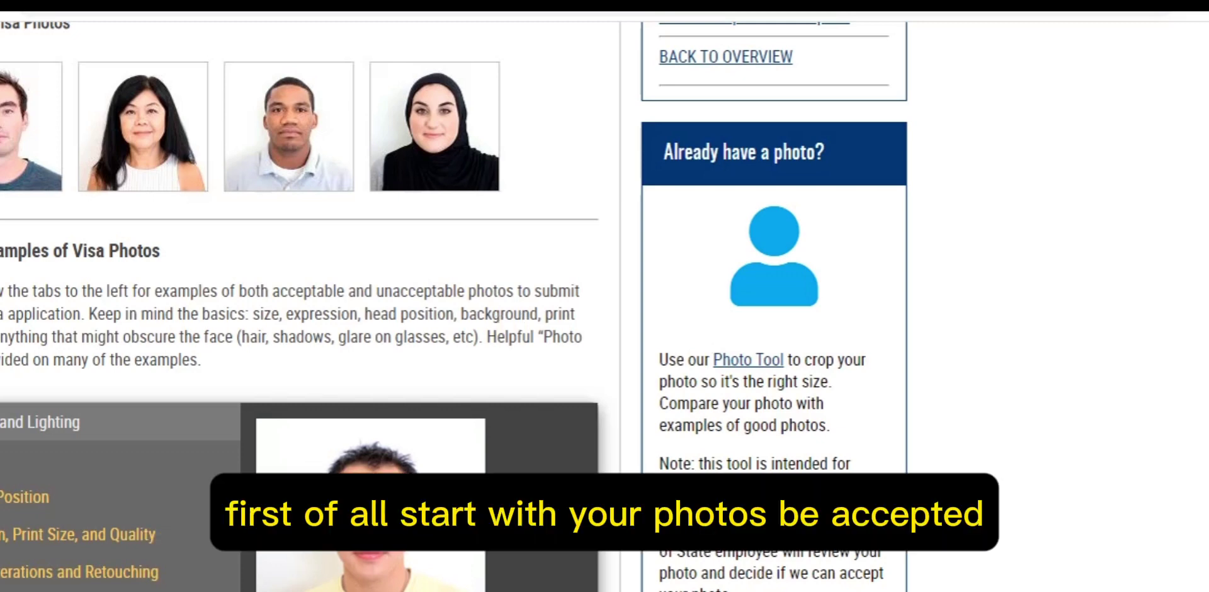
scroll(453, 306, "down", 1)
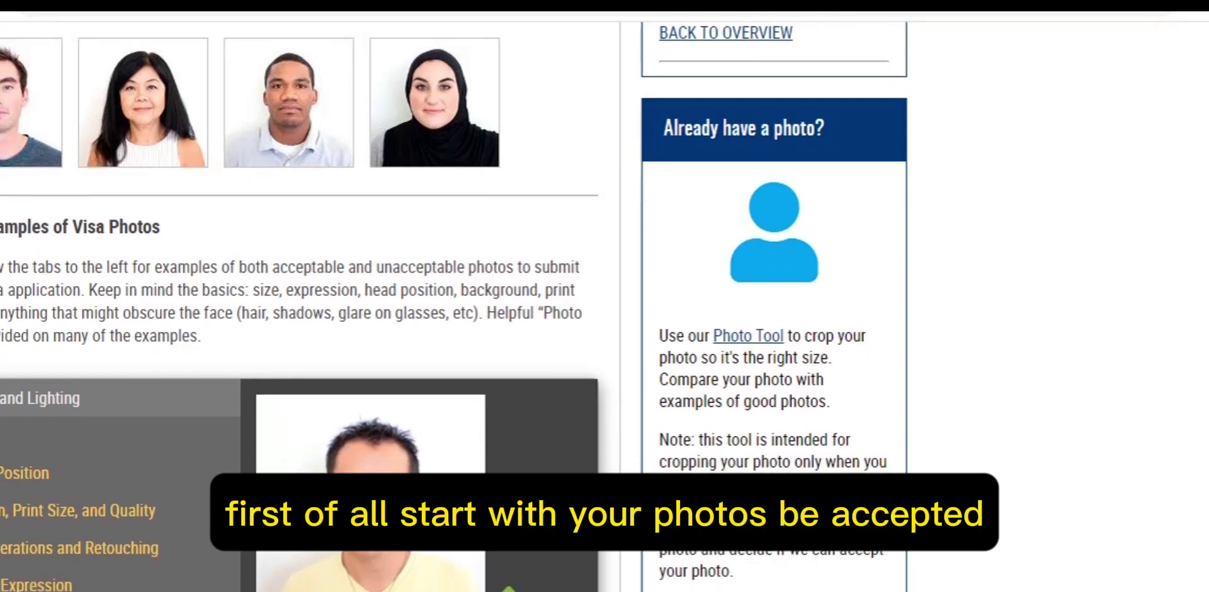
scroll(453, 306, "down", 2)
scroll(454, 306, "down", 1)
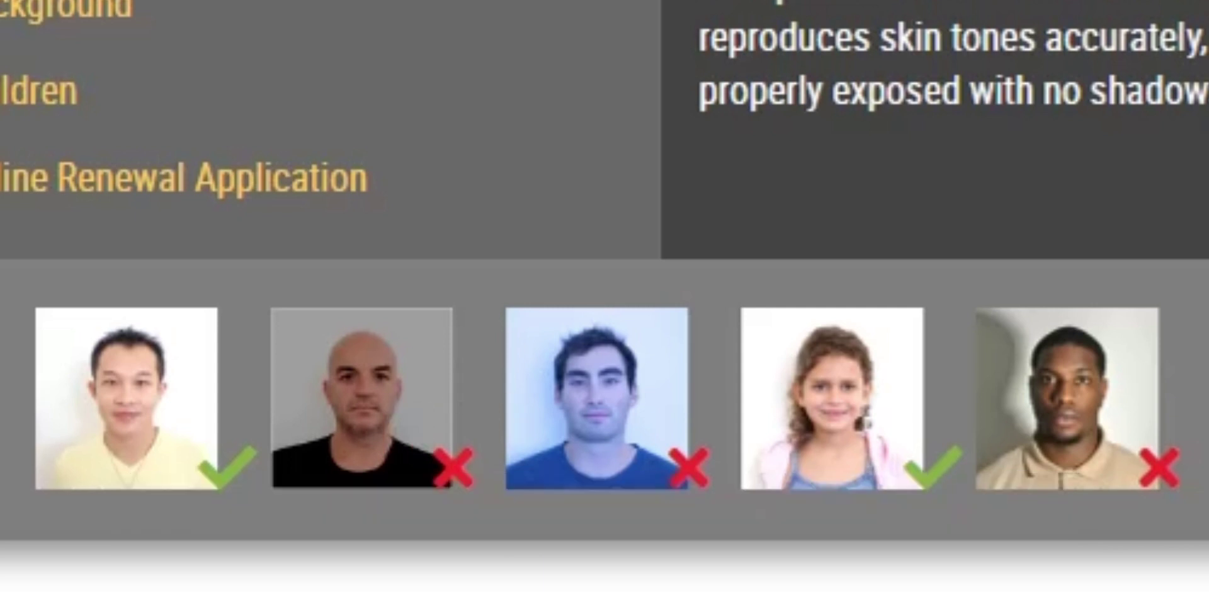
scroll(605, 295, "down", 5)
scroll(604, 296, "up", 5)
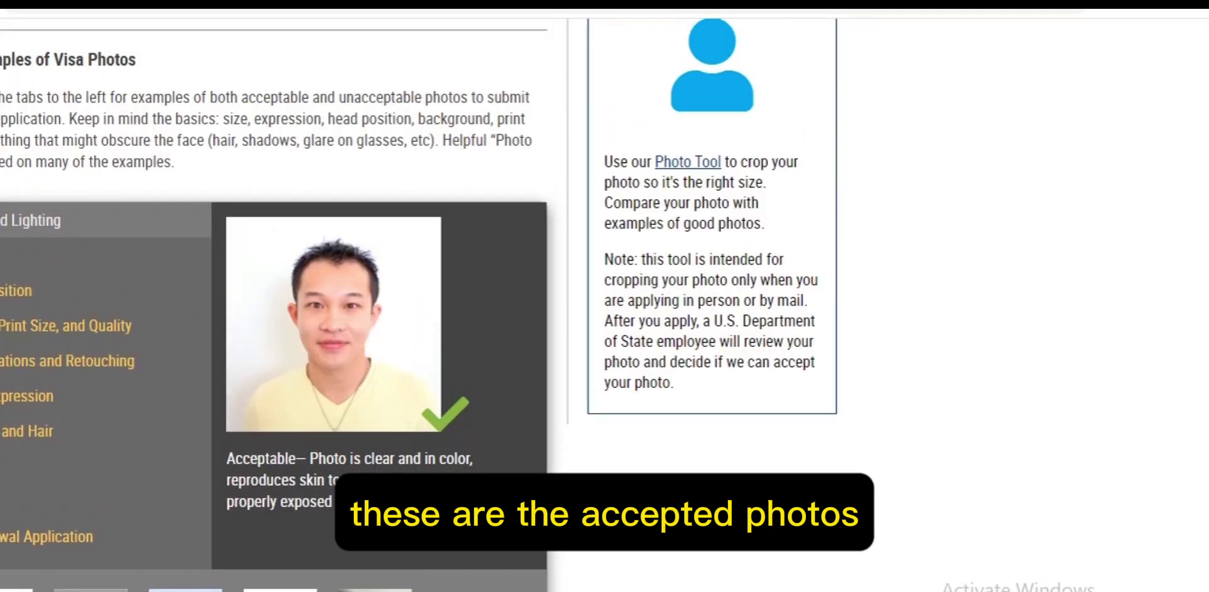
scroll(419, 304, "up", 1)
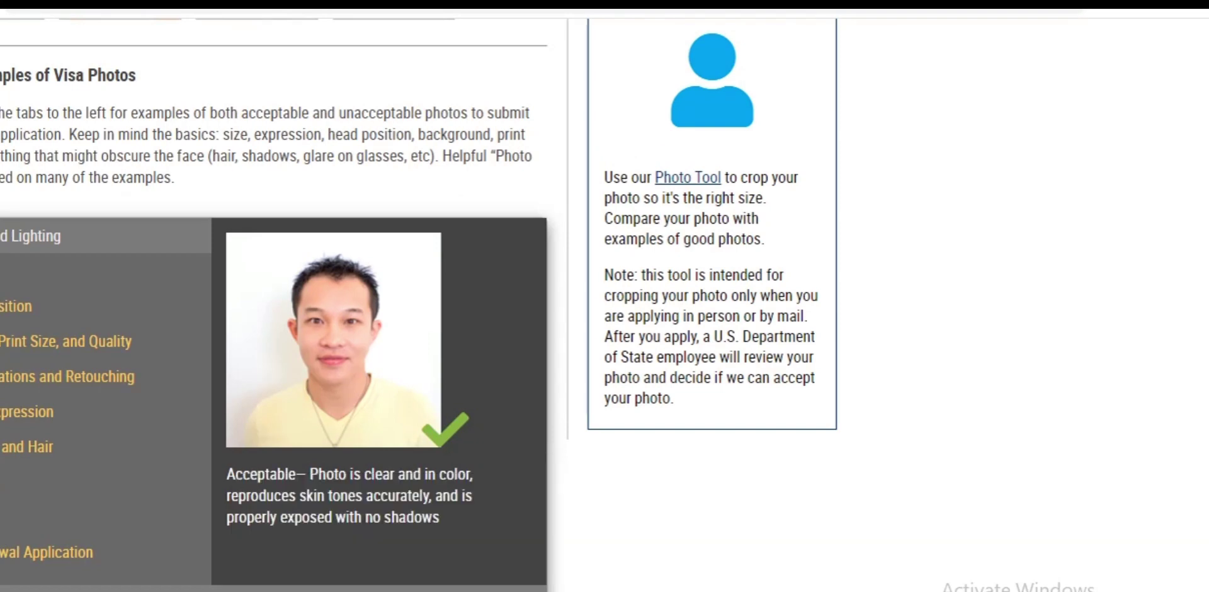
scroll(420, 304, "up", 2)
scroll(419, 304, "up", 3)
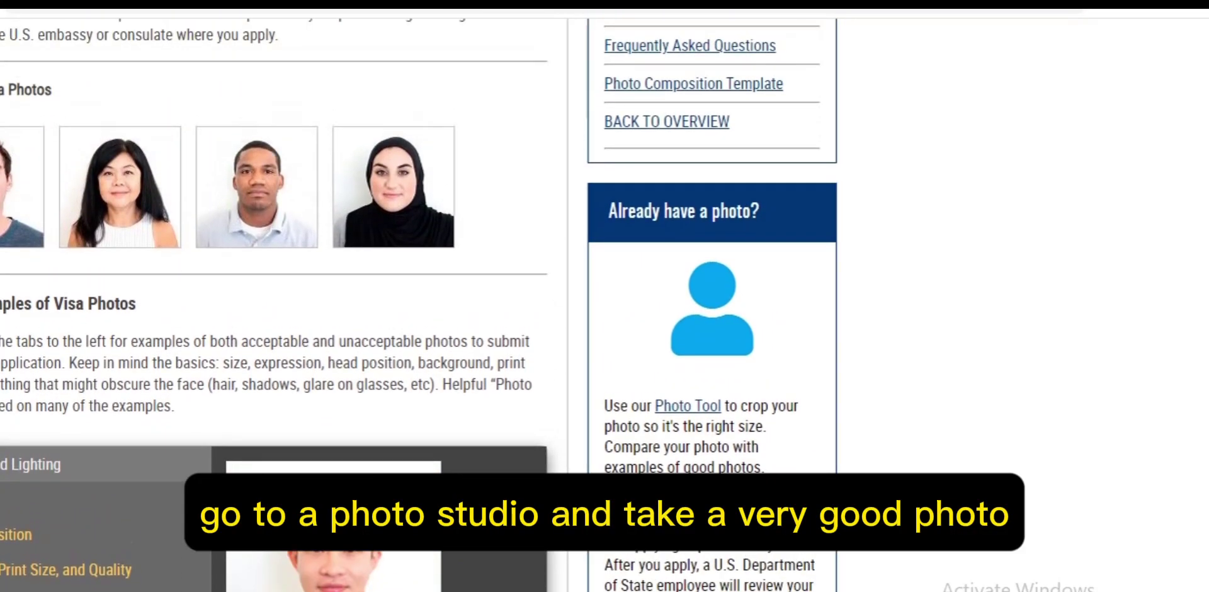
scroll(419, 304, "up", 3)
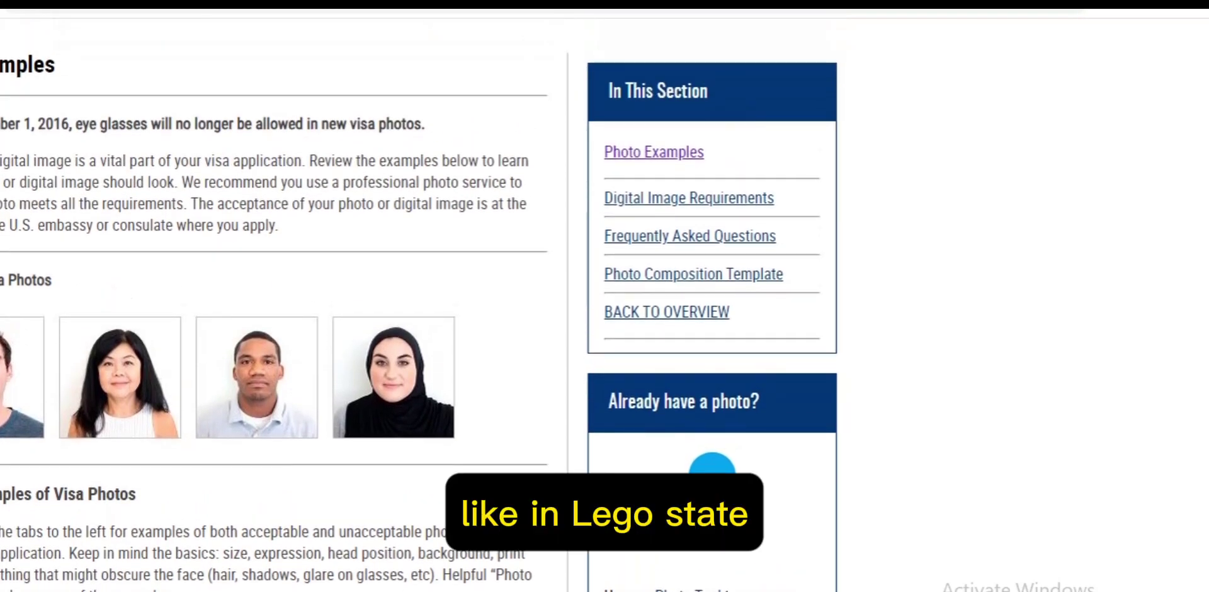
scroll(419, 304, "up", 6)
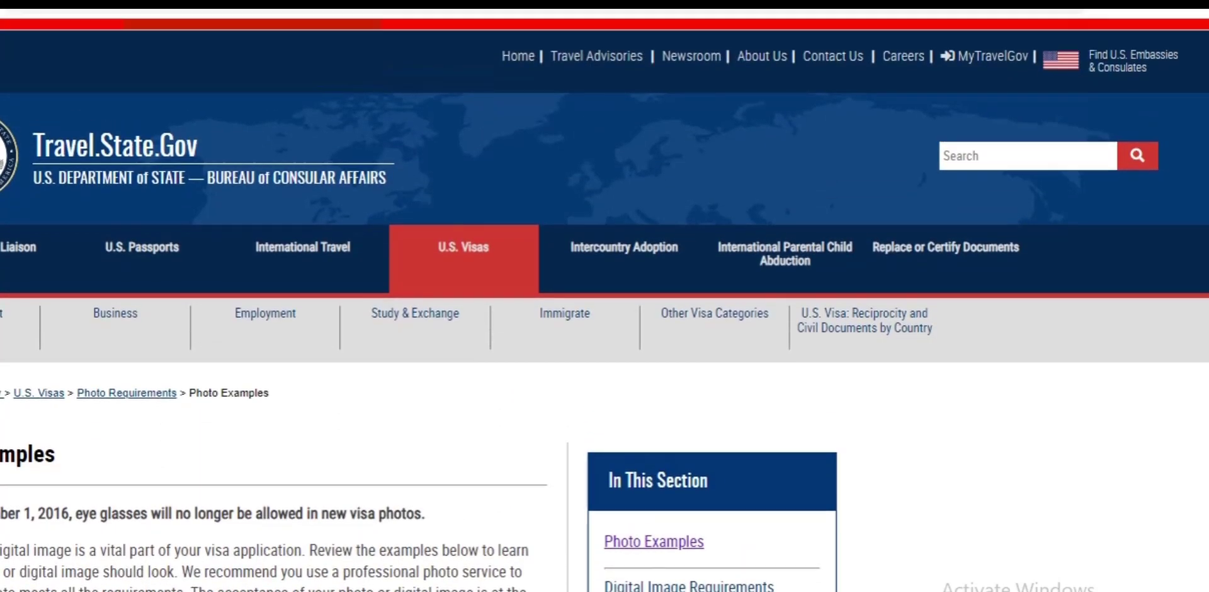
scroll(604, 296, "up", 1)
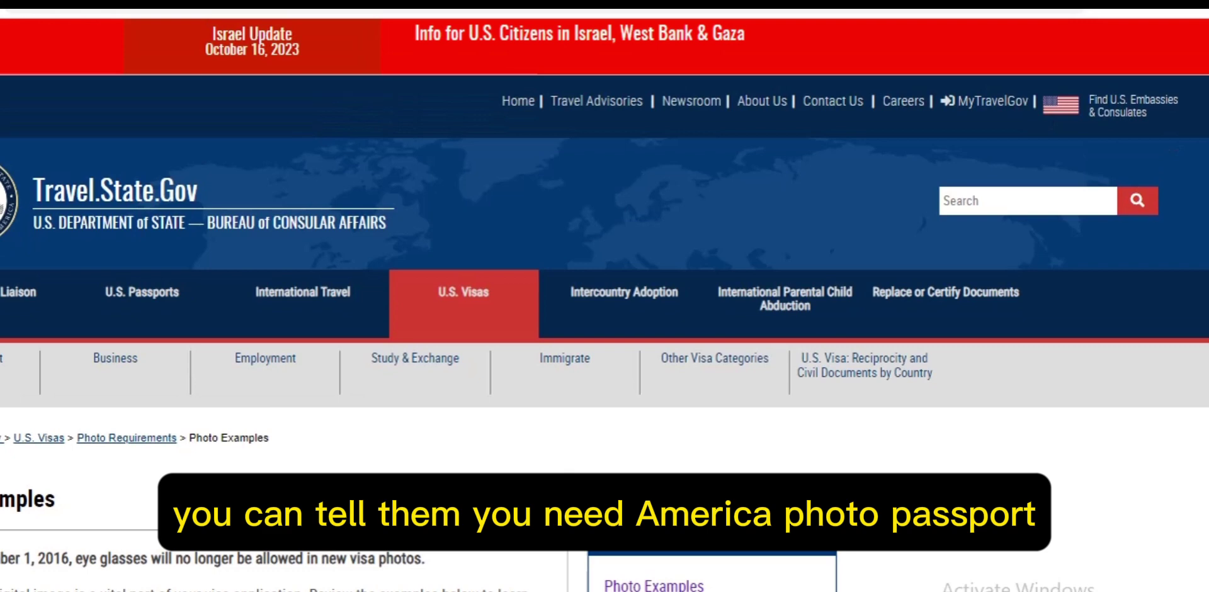
Step: Go back to the dvprogram.state.gov entry form and scroll to section 7, Entrant Photograph
left_click(303, 4)
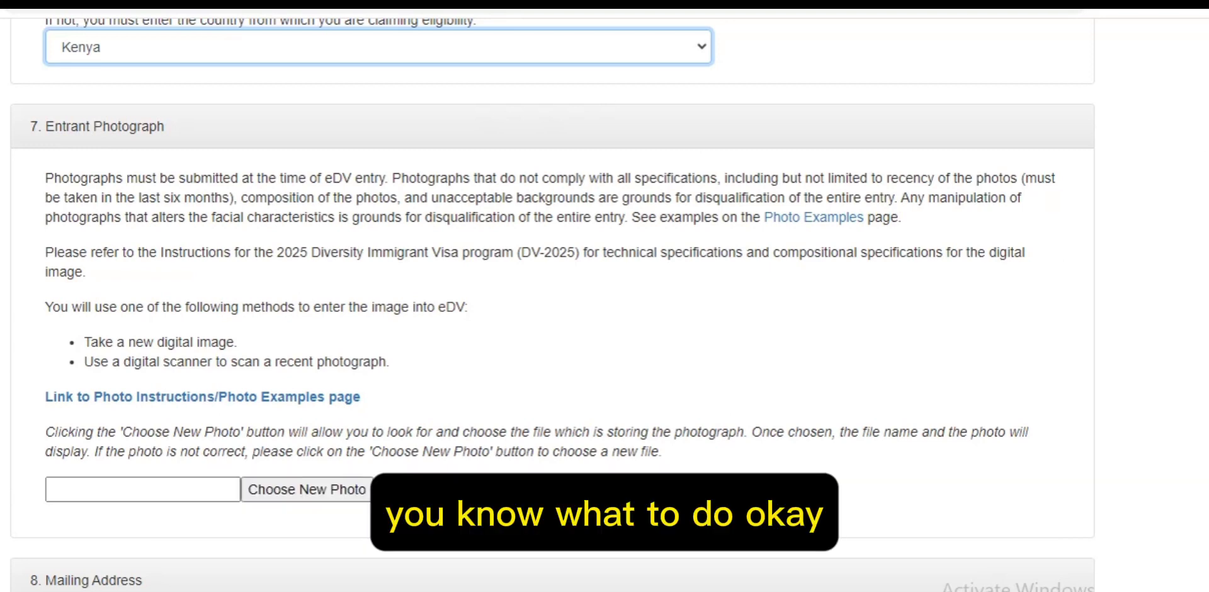
scroll(552, 304, "down", 2)
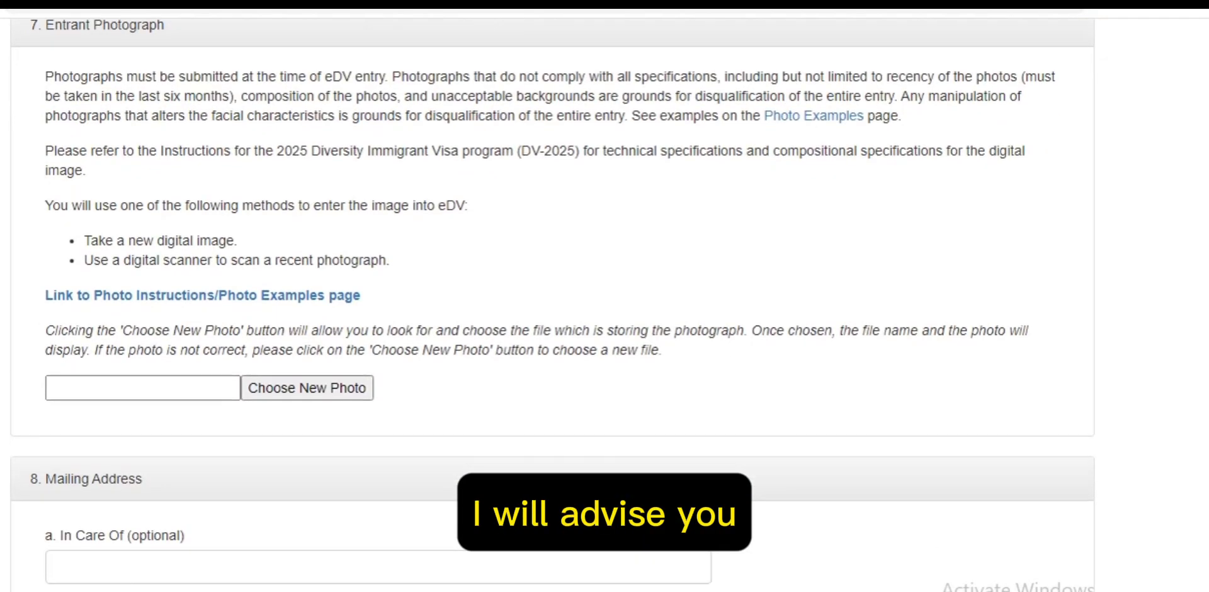
scroll(552, 304, "down", 1)
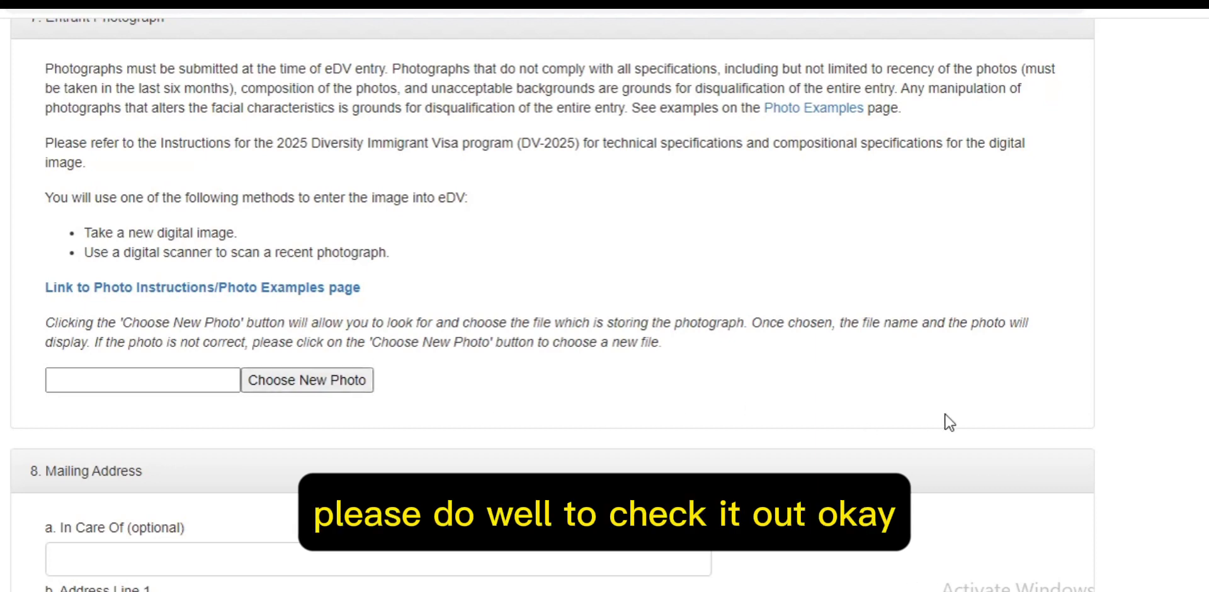
scroll(1146, 335, "down", 2)
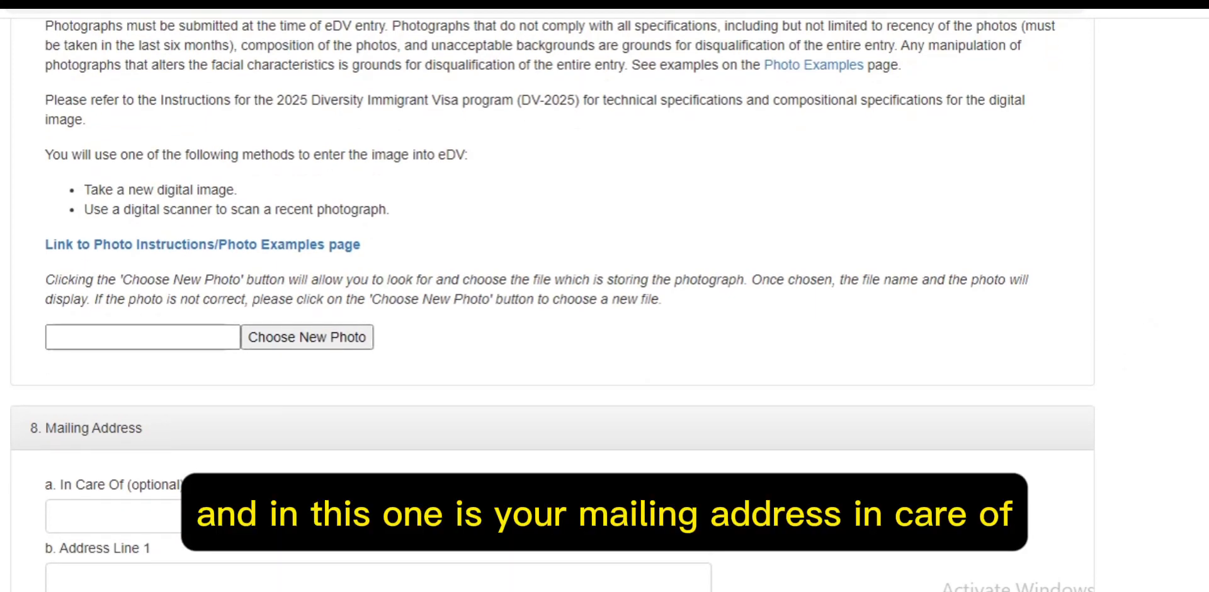
scroll(552, 304, "down", 3)
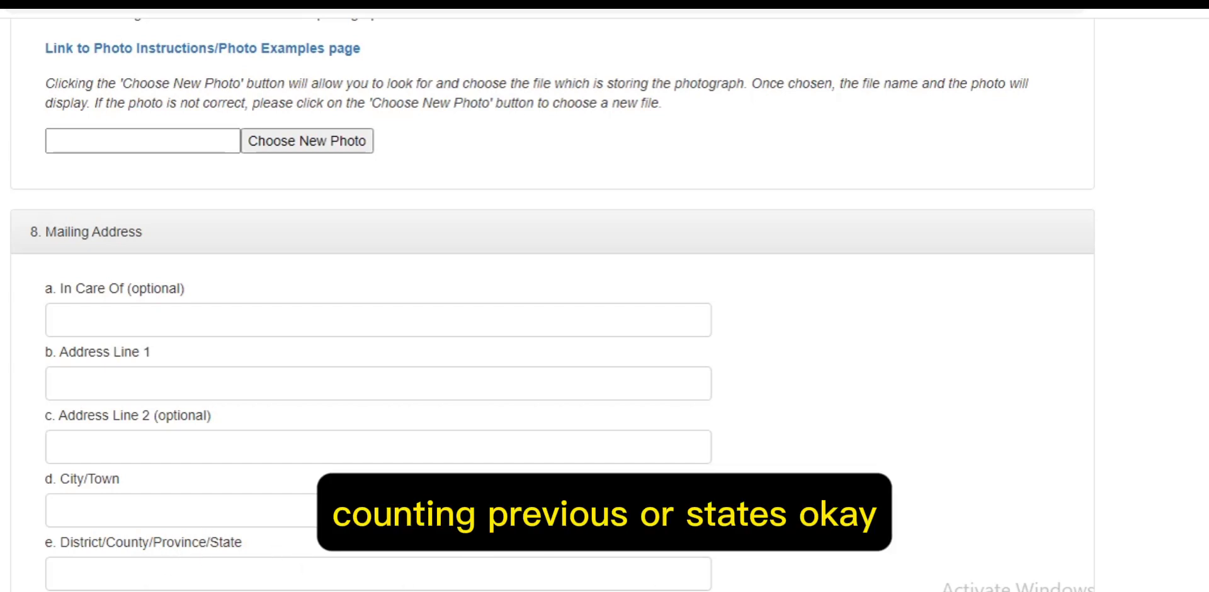
scroll(552, 296, "up", 10)
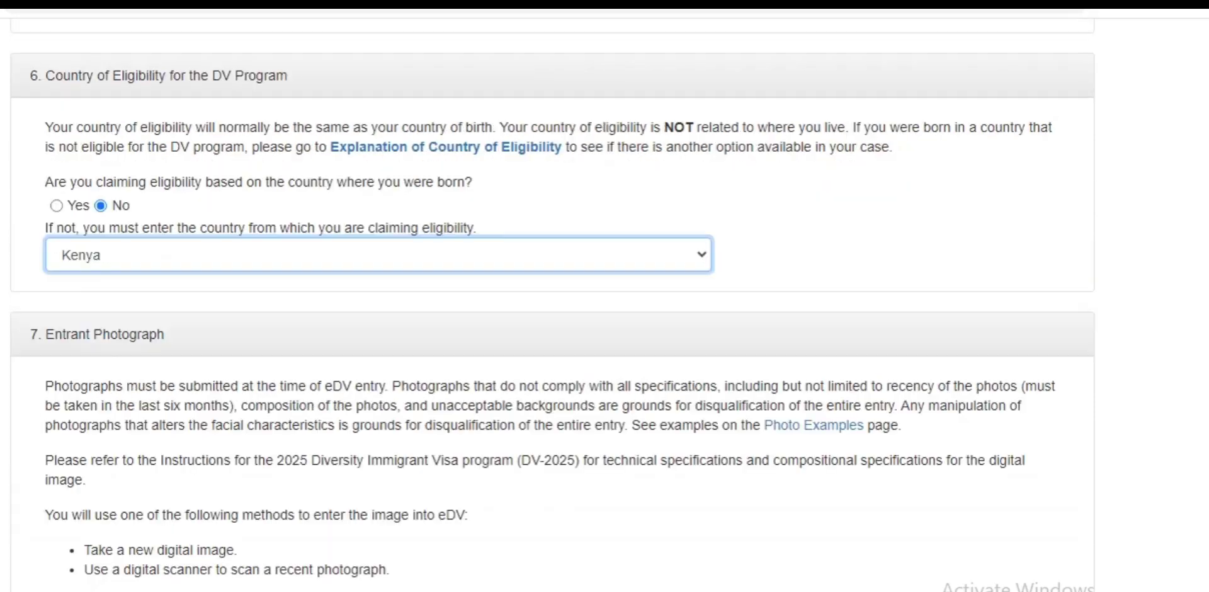
scroll(552, 295, "down", 10)
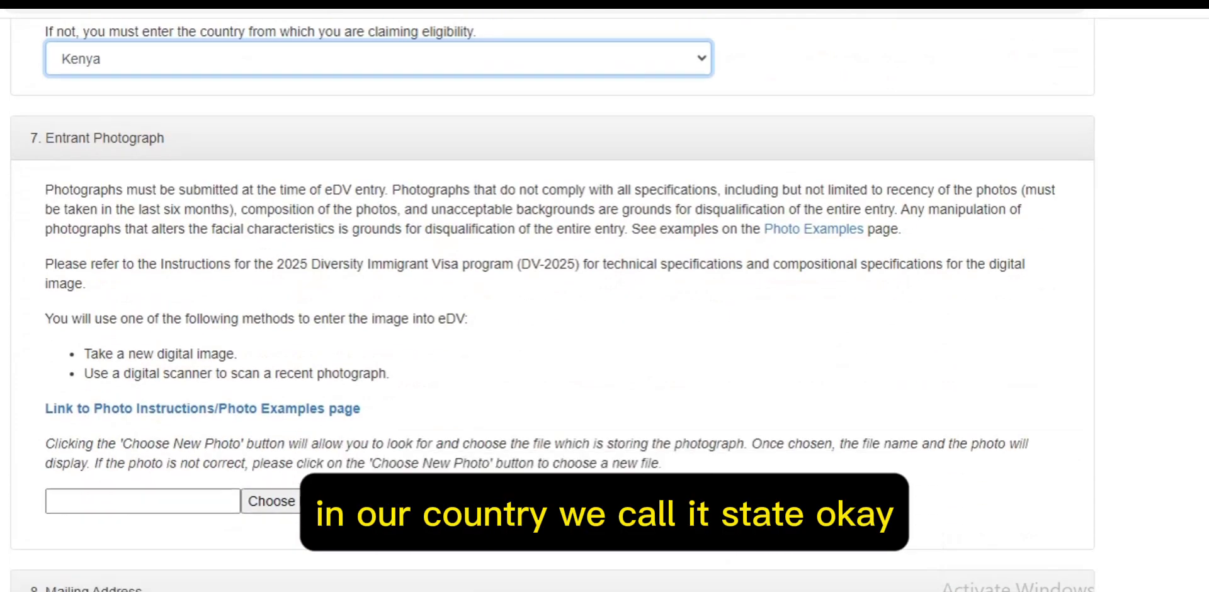
scroll(553, 296, "down", 4)
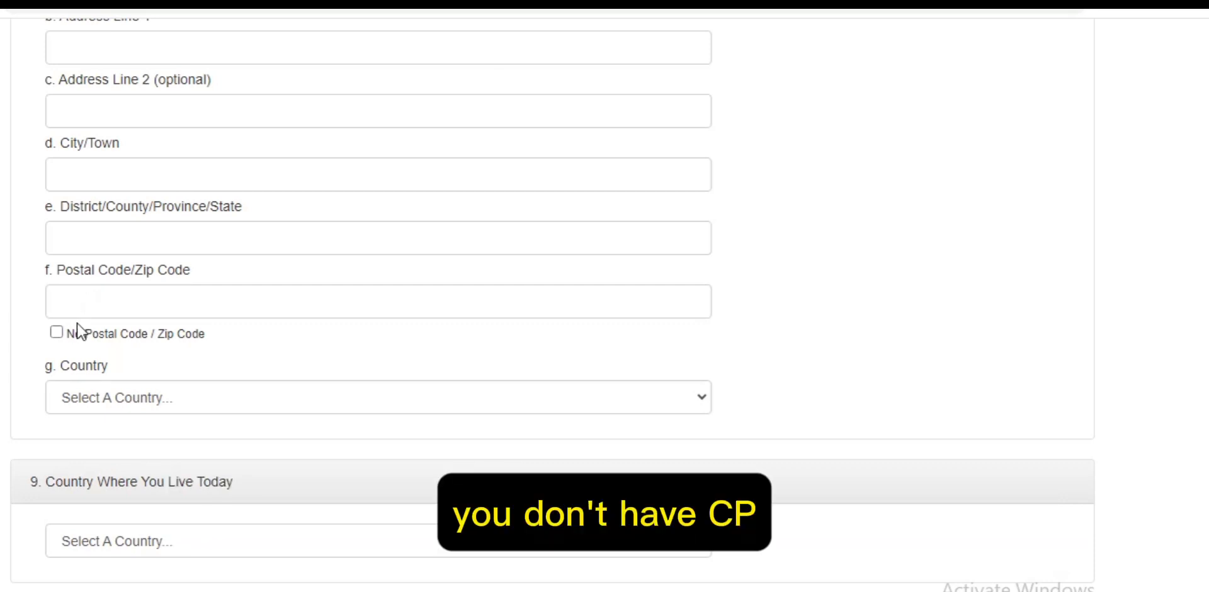
Step: Tick No Postal Code / Zip Code and browse the mailing-address Country list without choosing one
left_click(56, 333)
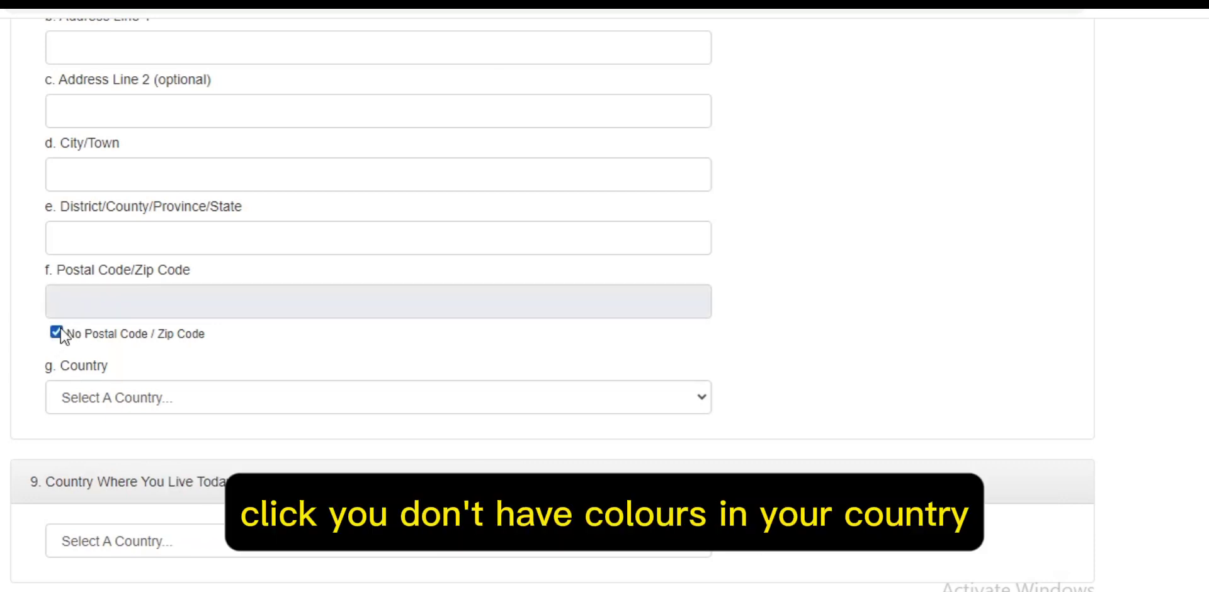
left_click(103, 403)
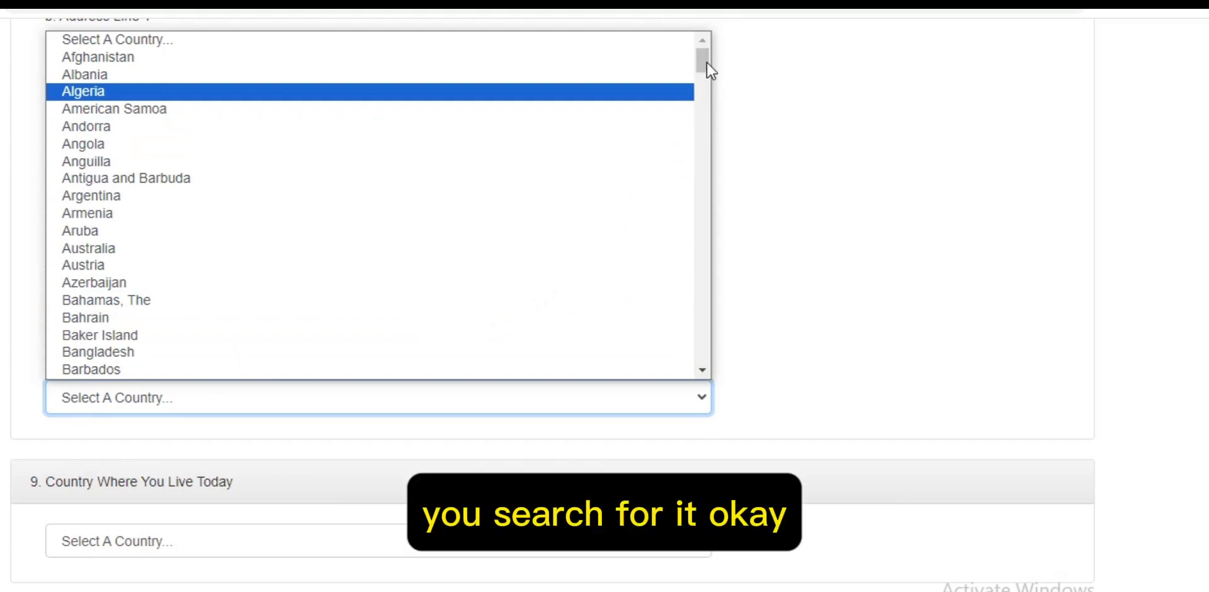
left_click_drag(707, 68, 657, 369)
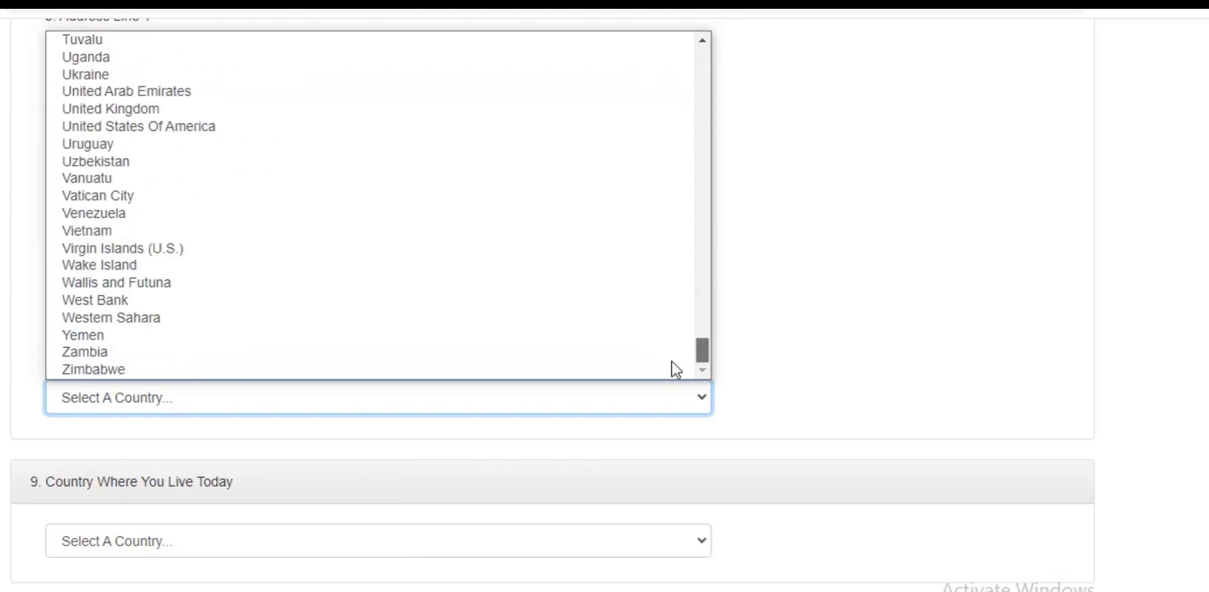
left_click(348, 390)
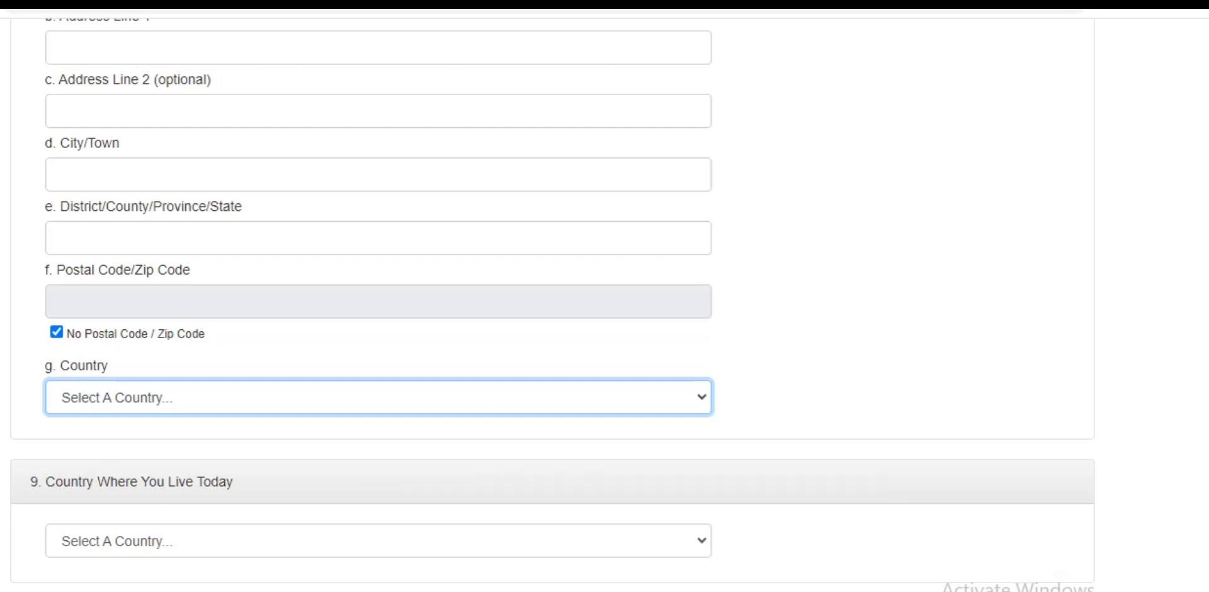
scroll(970, 422, "down", 3)
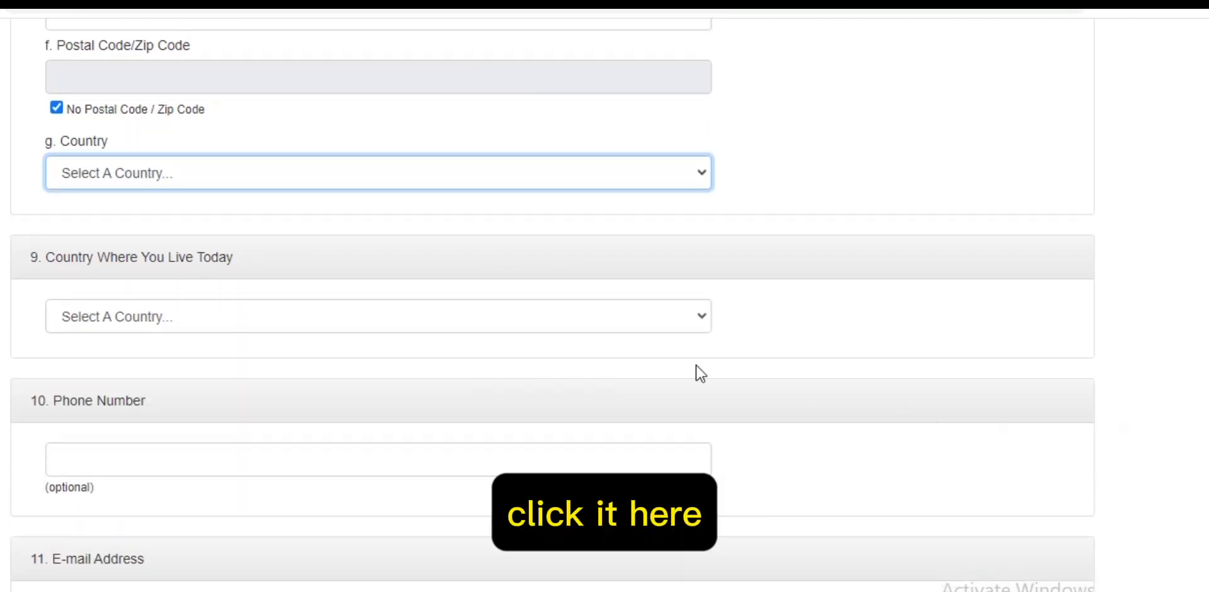
left_click(652, 328)
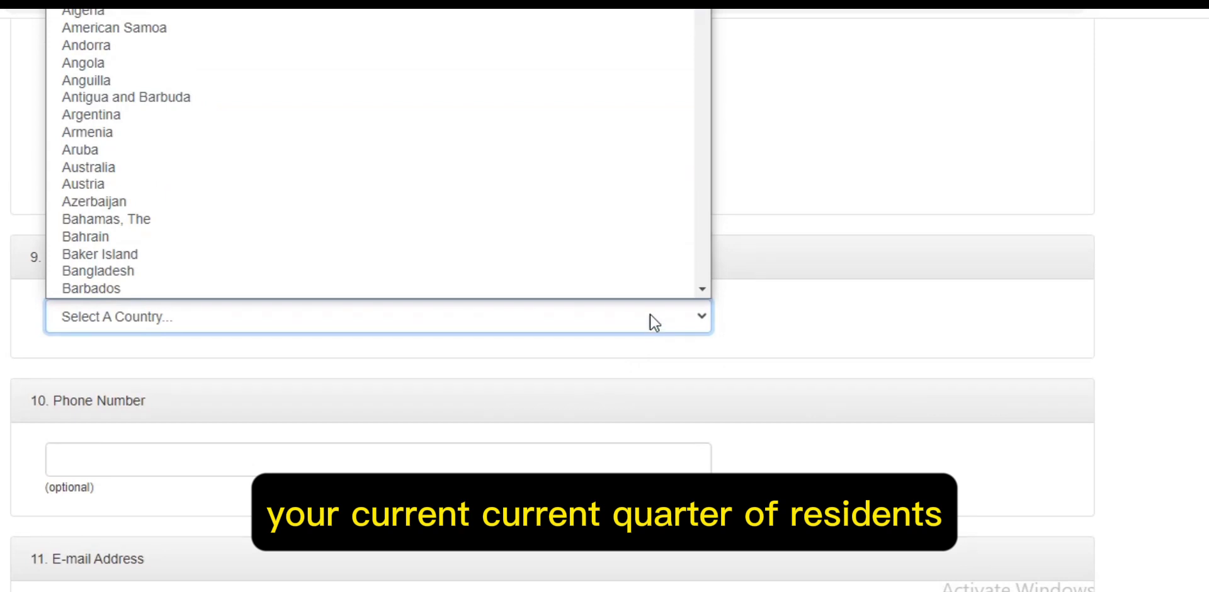
left_click(651, 322)
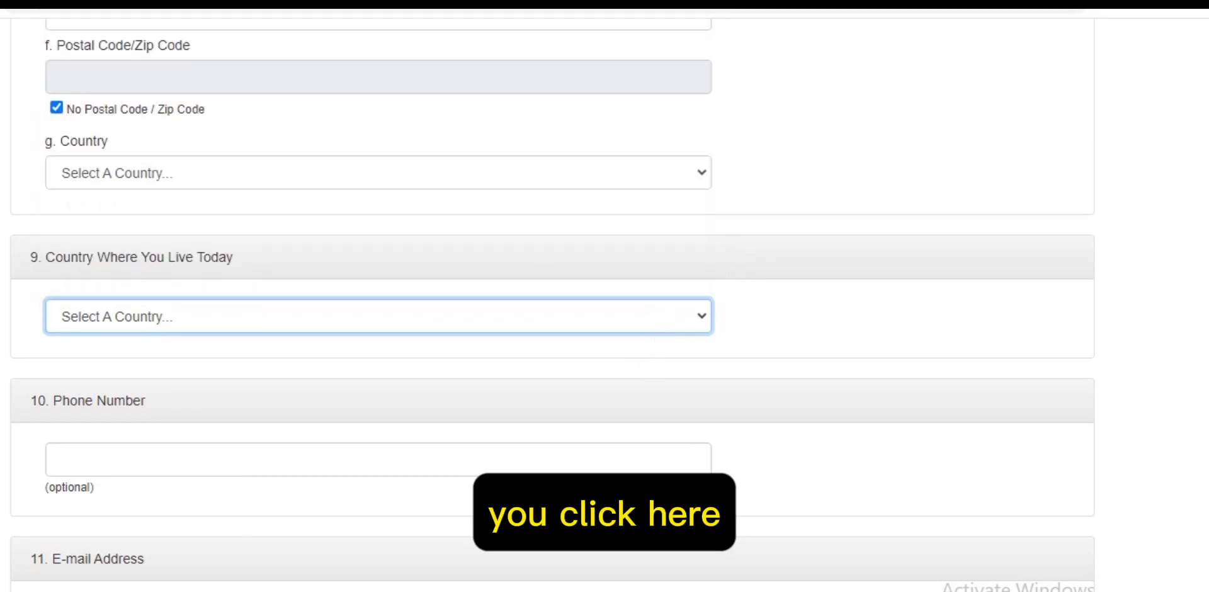
left_click(285, 457)
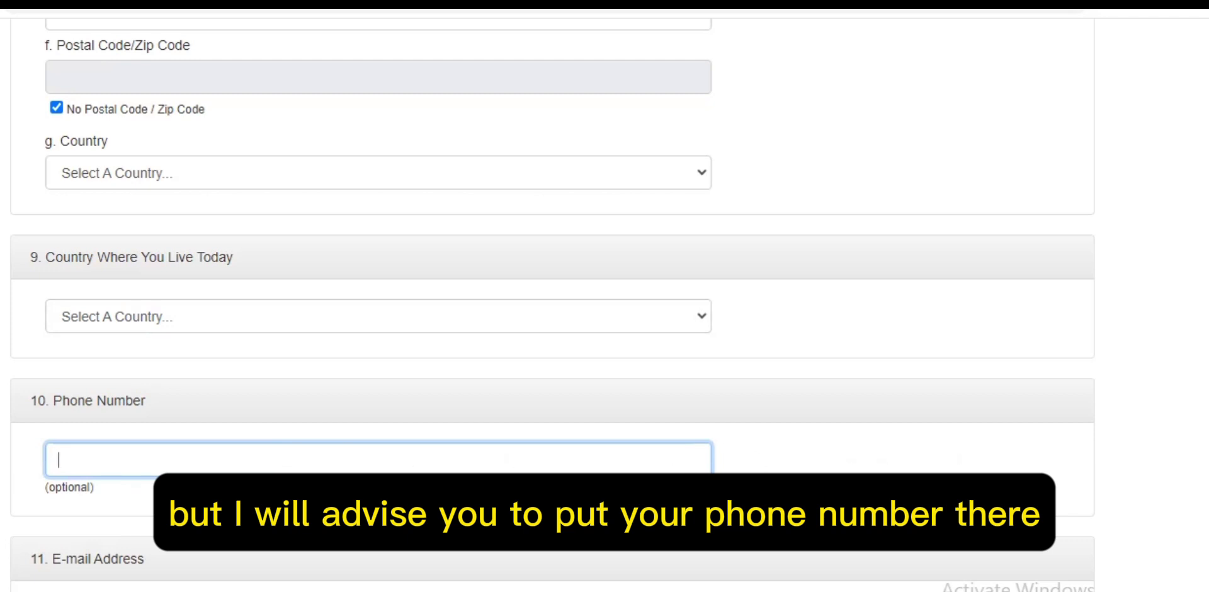
scroll(552, 301, "down", 4)
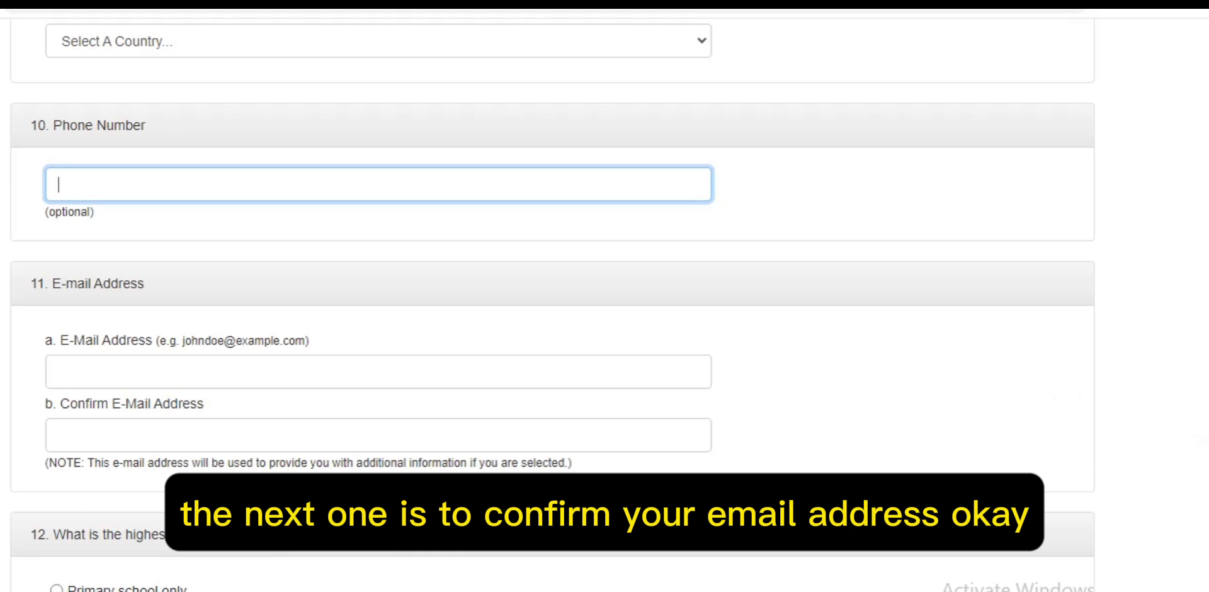
scroll(552, 306, "down", 1)
scroll(552, 306, "down", 2)
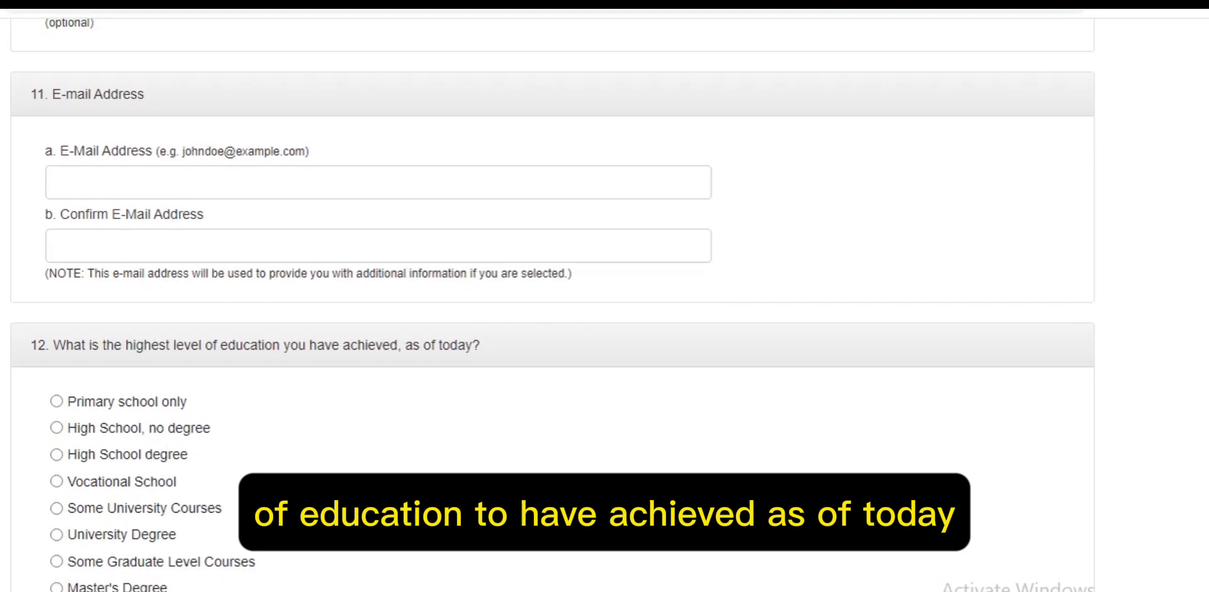
Step: Under question 12, select Vocational School as the highest education level
scroll(552, 305, "down", 1)
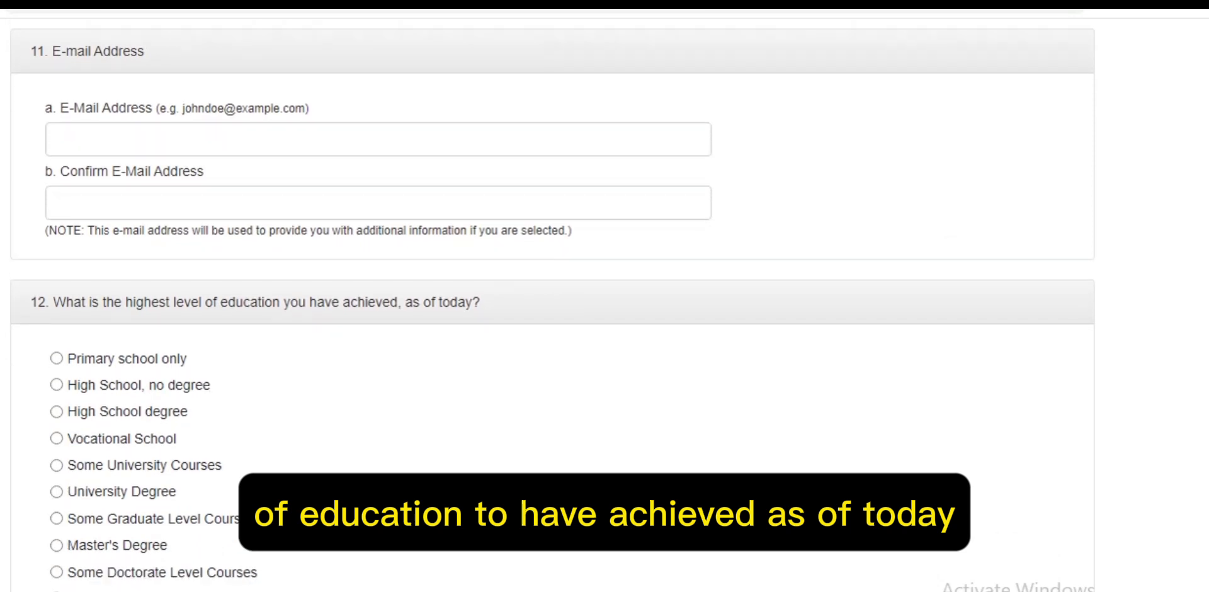
scroll(552, 306, "down", 1)
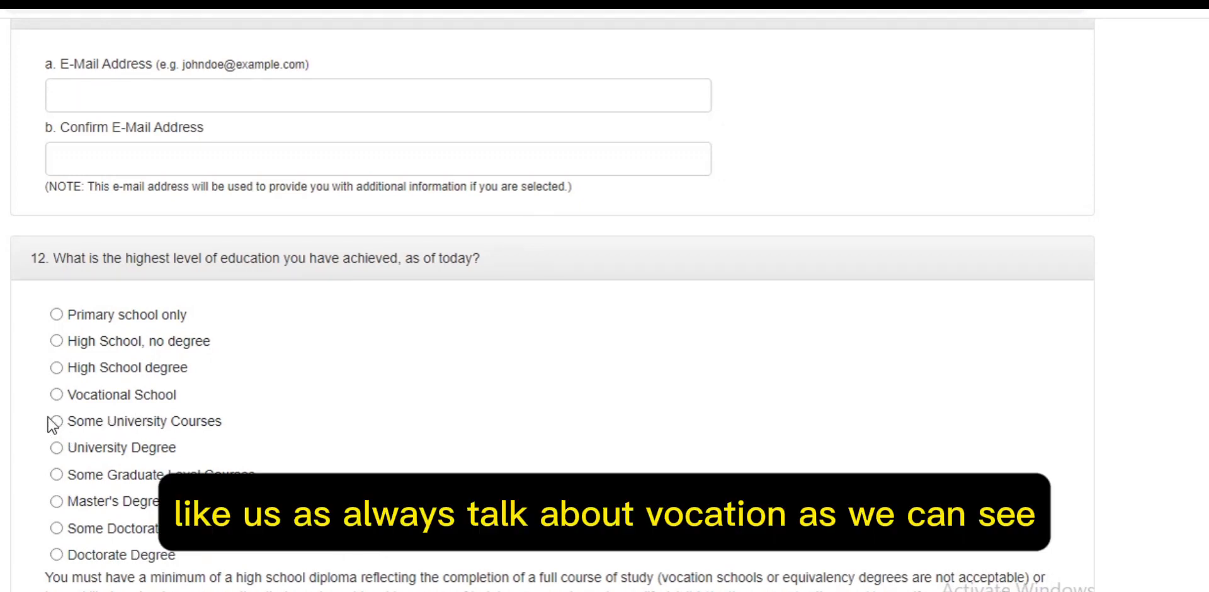
left_click(56, 394)
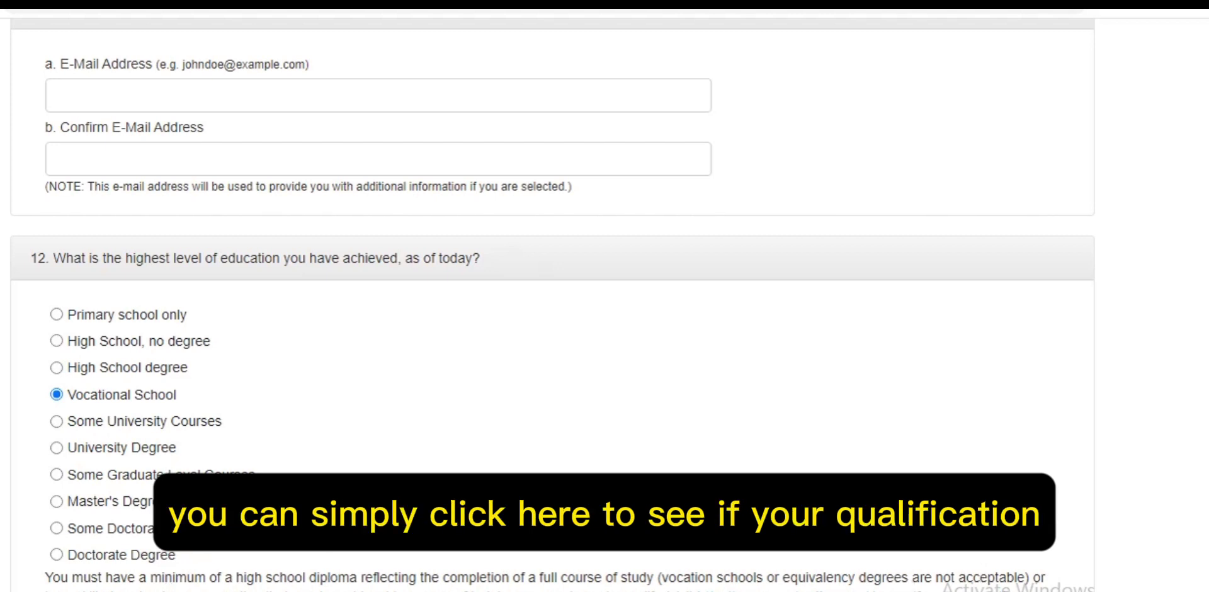
scroll(552, 305, "down", 4)
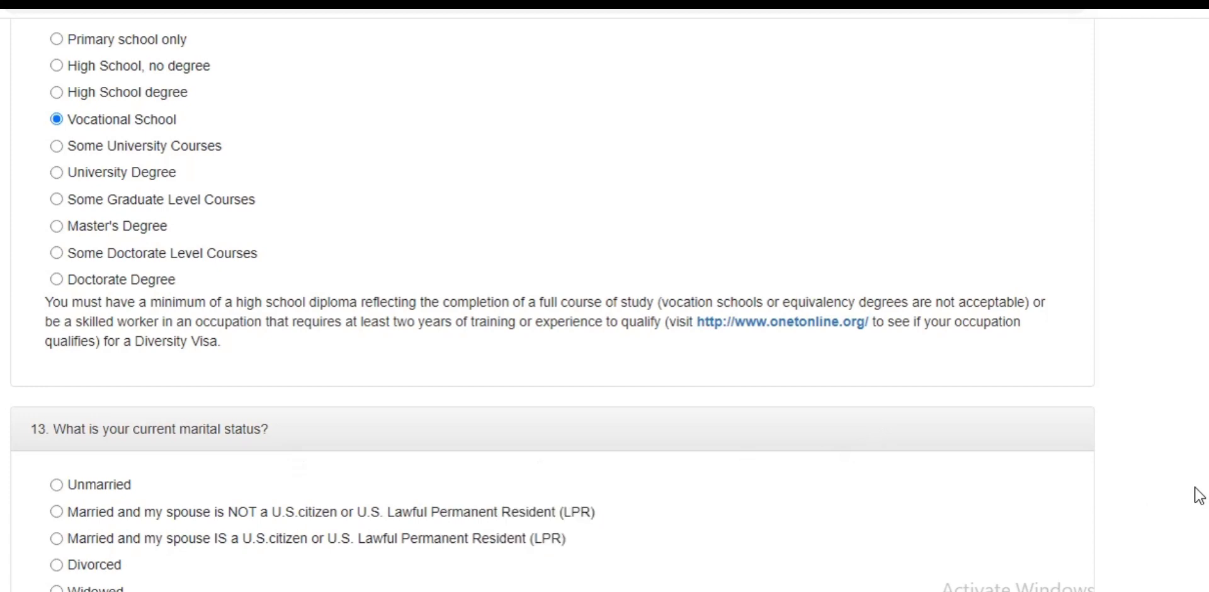
Step: Under question 13, choose Unmarried as the current marital status
scroll(1197, 496, "down", 5)
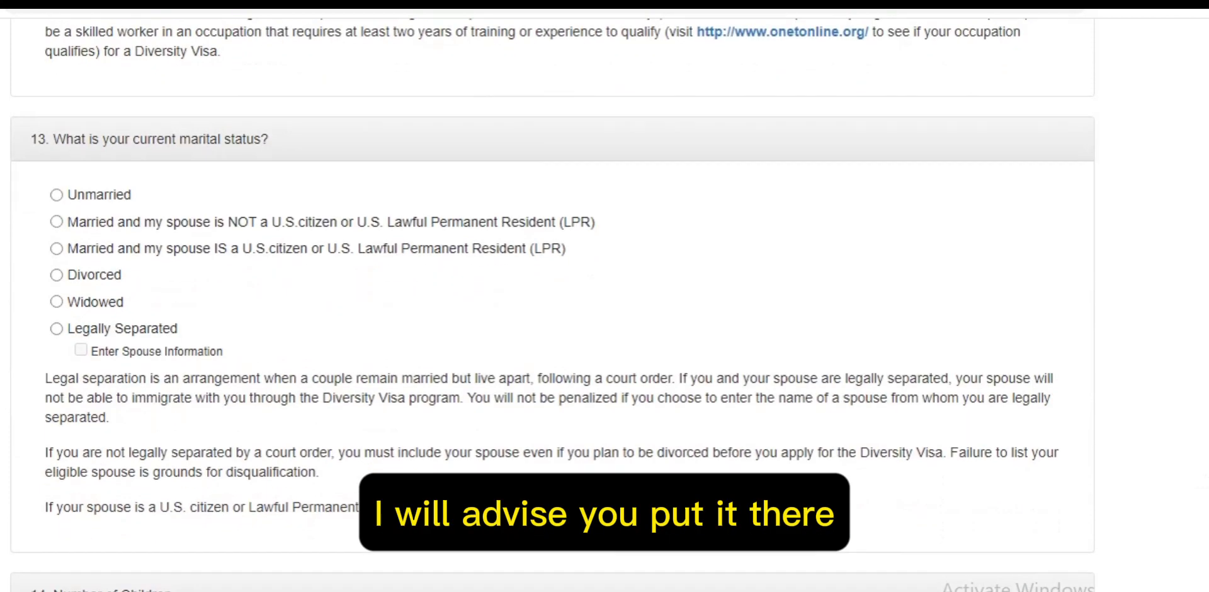
scroll(1160, 497, "down", 1)
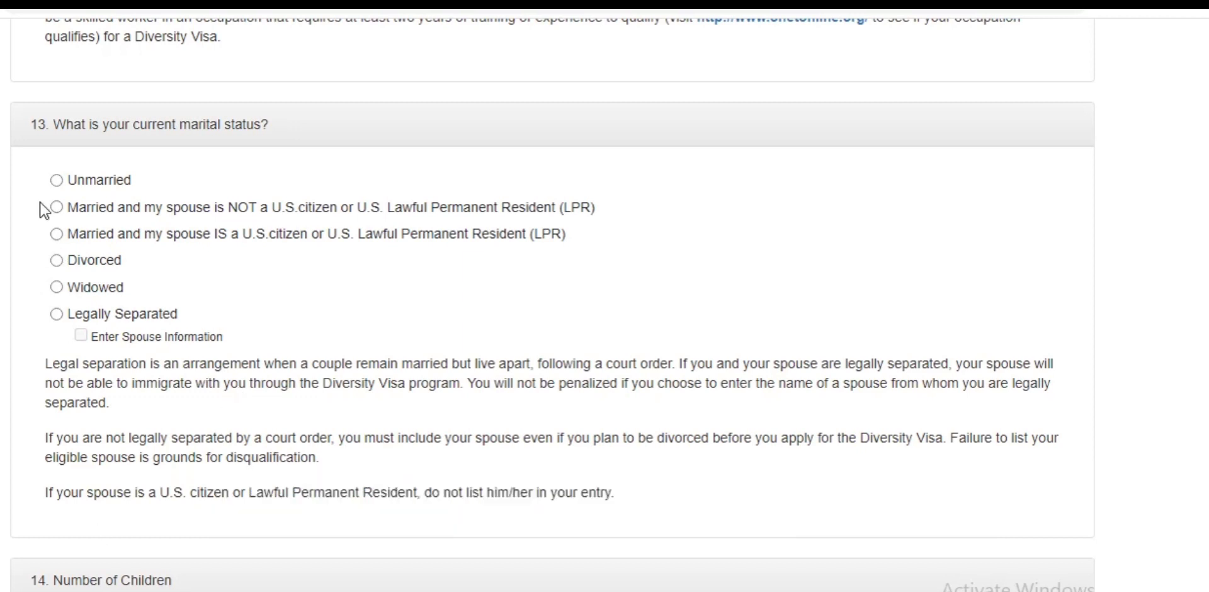
left_click(56, 181)
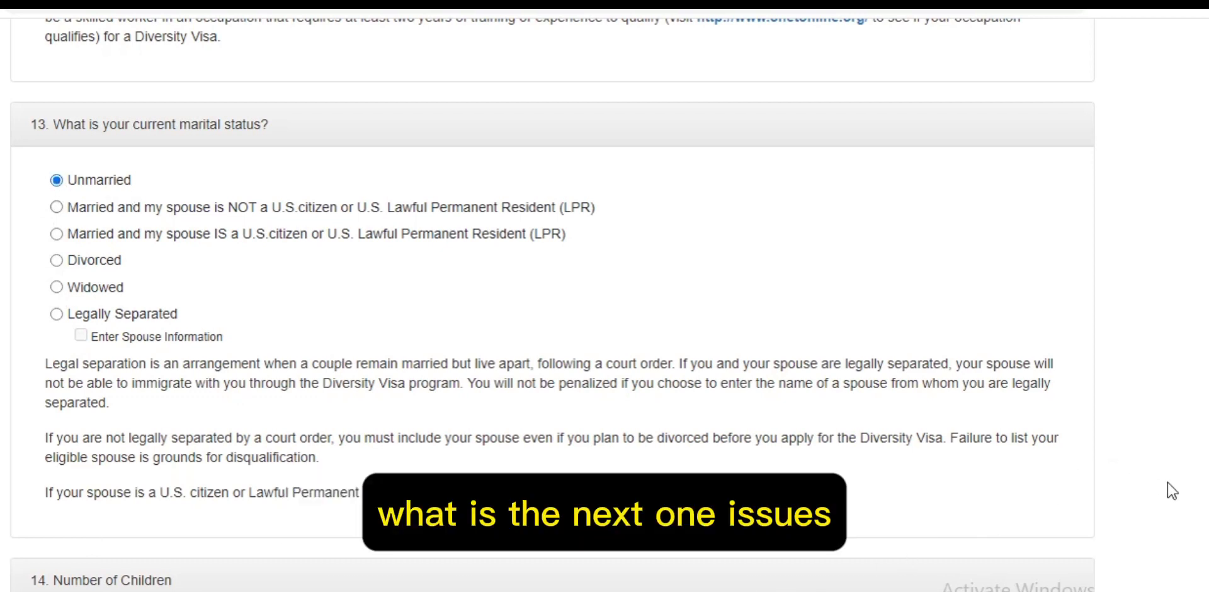
scroll(552, 302, "down", 3)
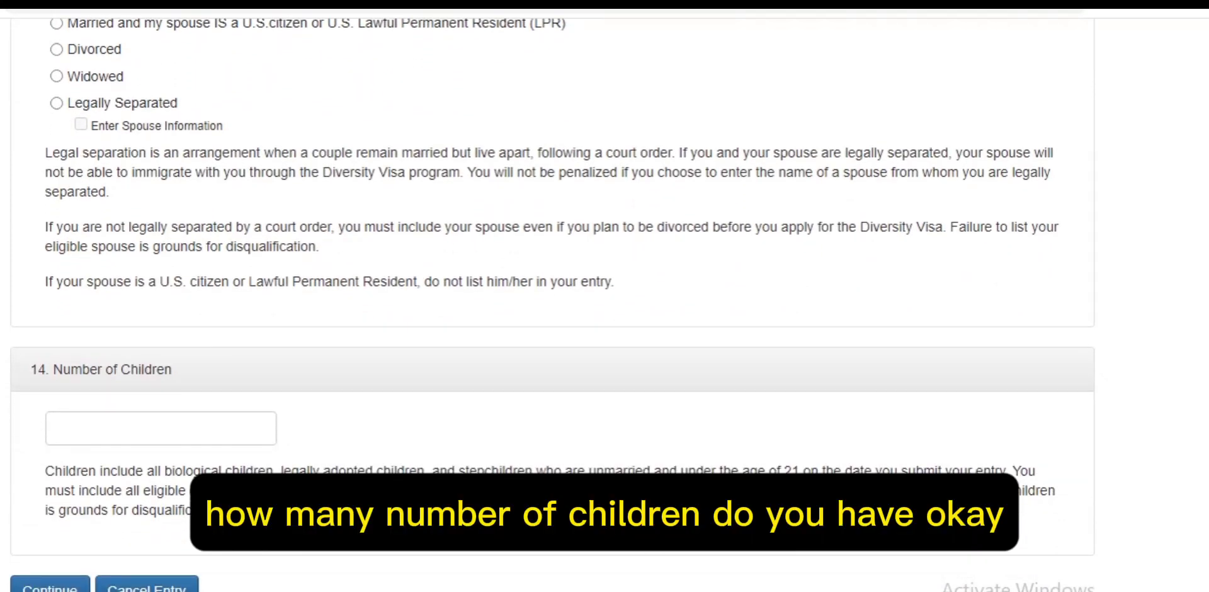
Step: Scroll past Number of Children and submit with Continue, which reports a data validation error
scroll(552, 302, "down", 3)
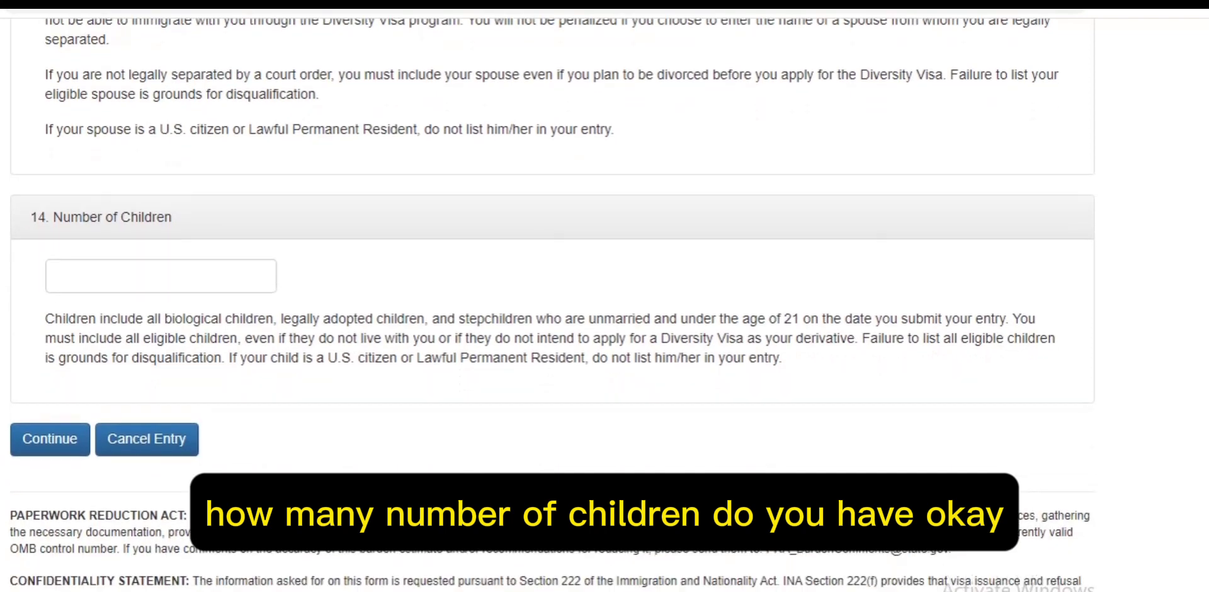
scroll(552, 303, "down", 2)
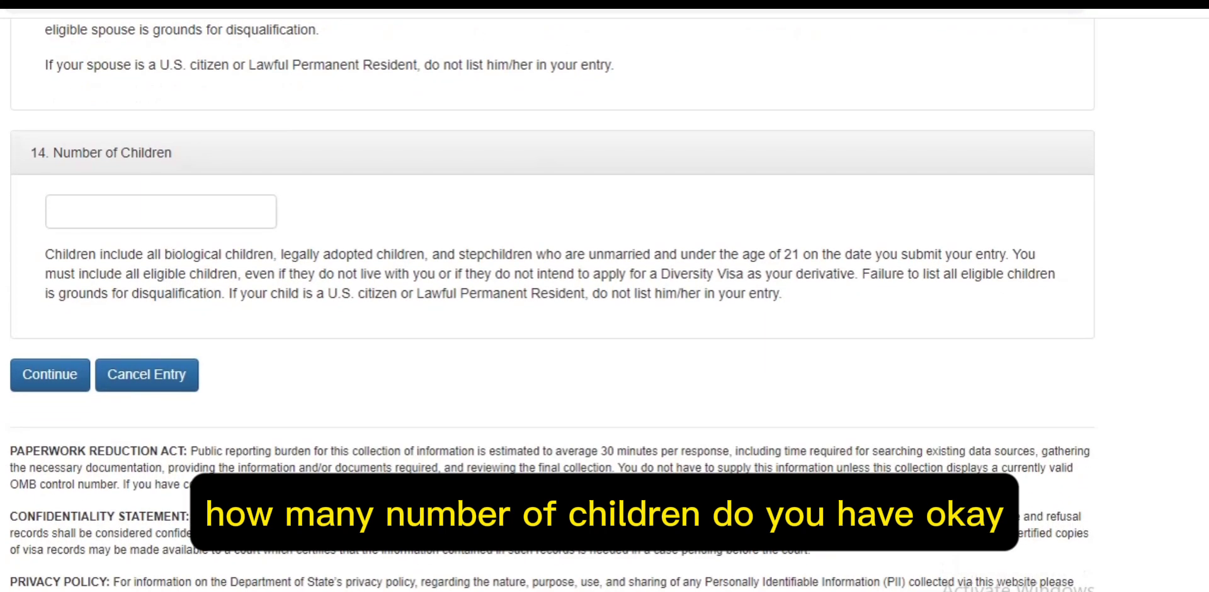
scroll(552, 302, "down", 1)
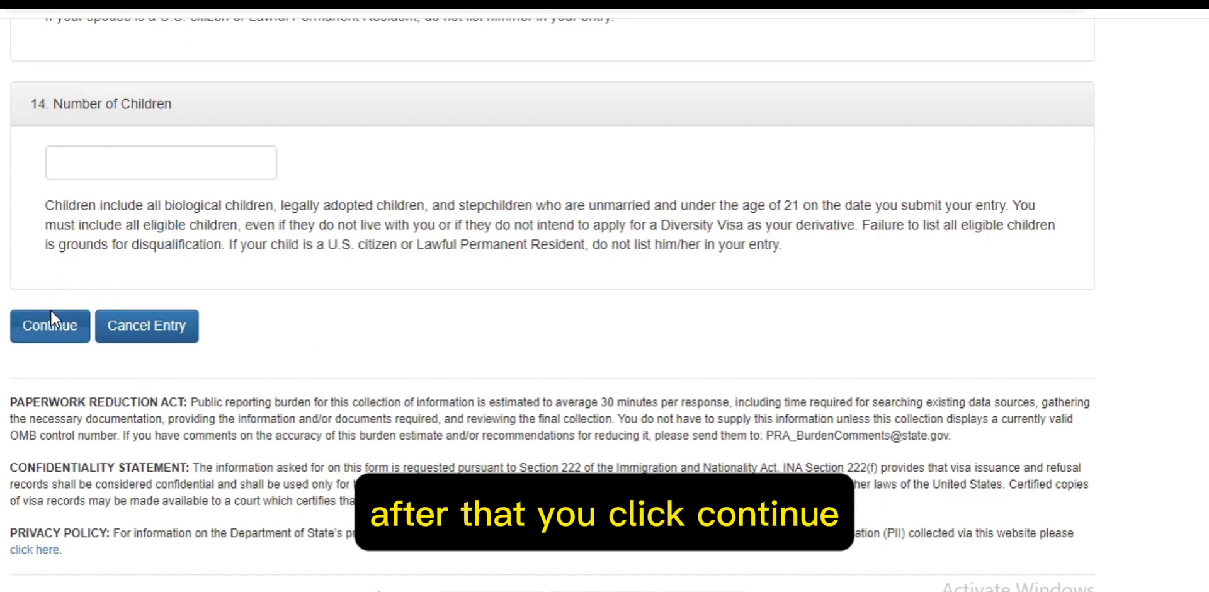
left_click(45, 332)
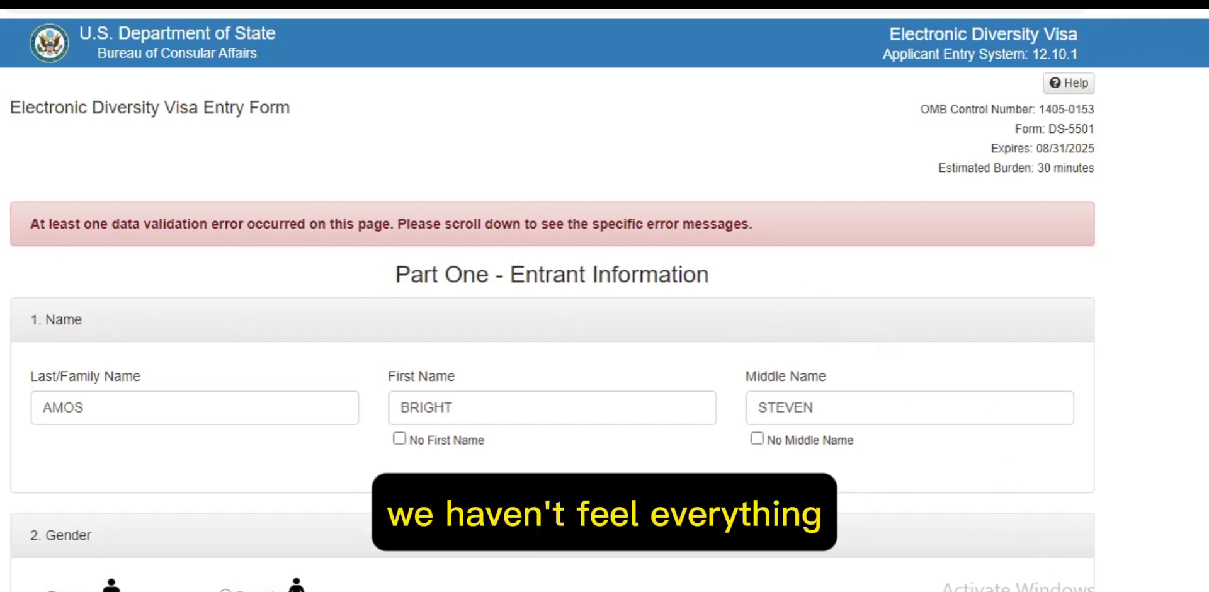
Step: Review the error messages, then follow the onetonline.org link under question 12
scroll(552, 315, "down", 20)
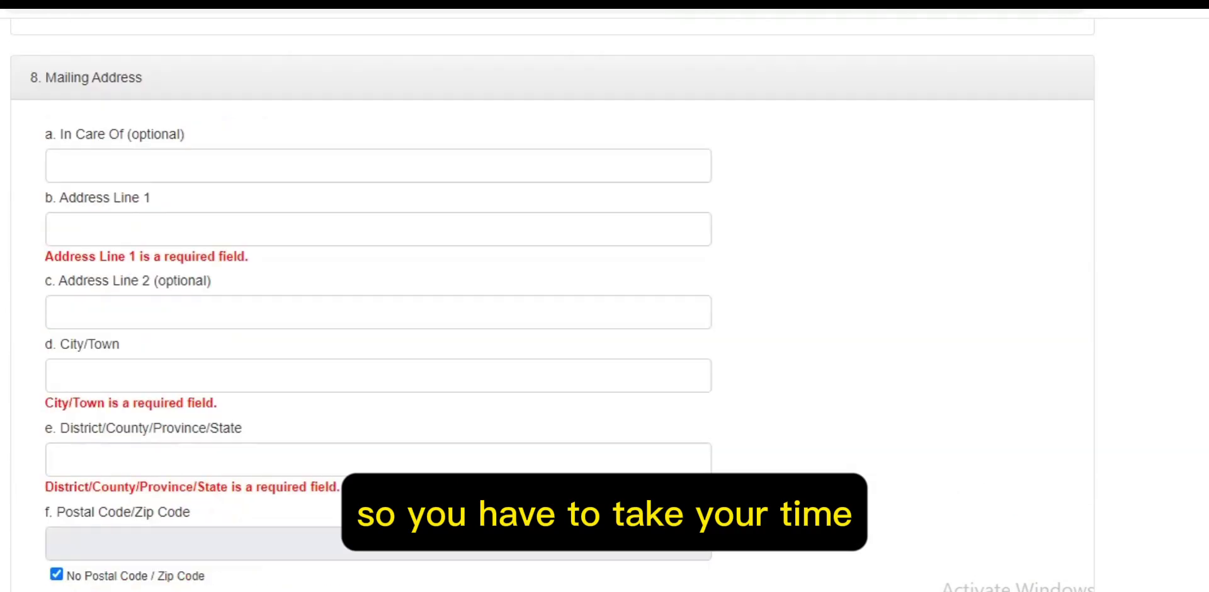
scroll(552, 305, "down", 8)
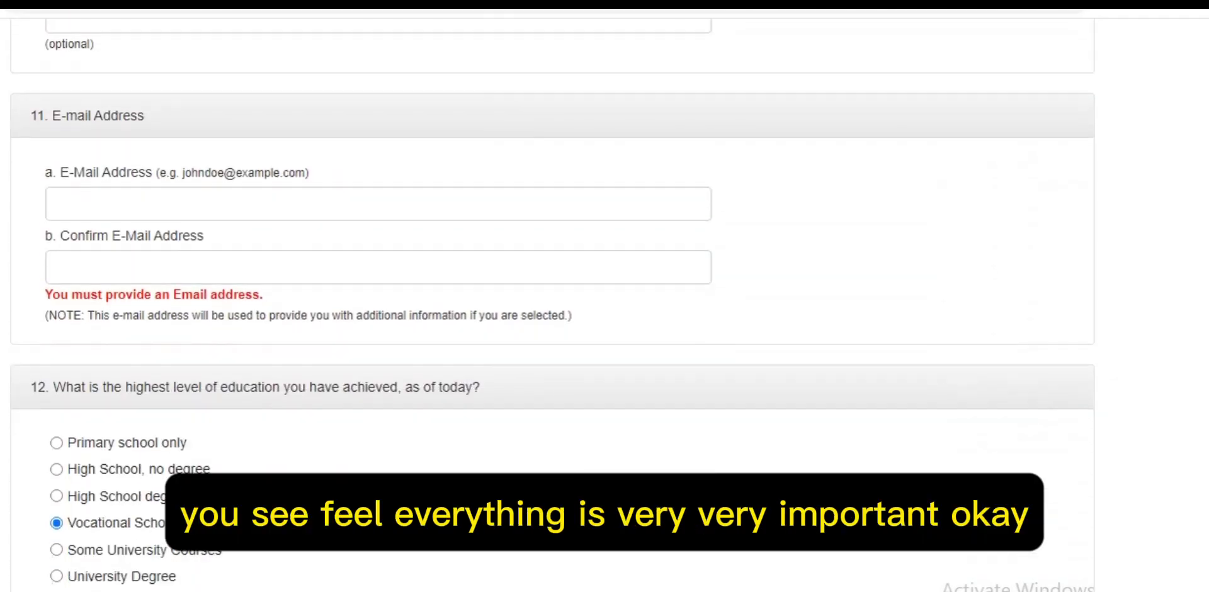
scroll(552, 305, "down", 11)
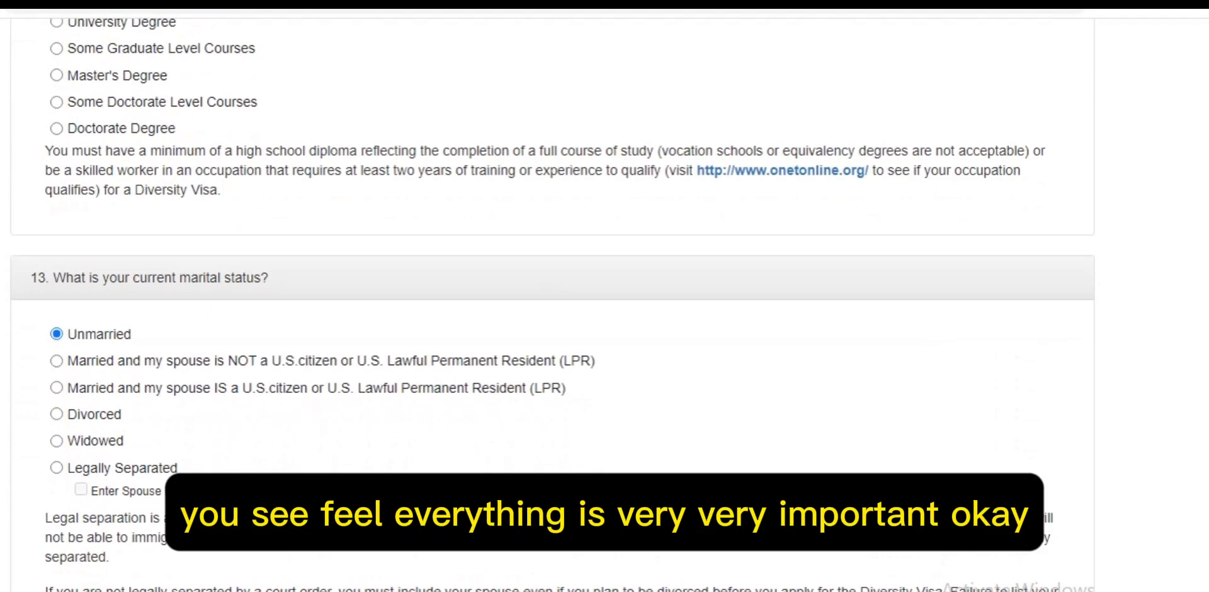
scroll(552, 305, "down", 1)
scroll(552, 305, "up", 4)
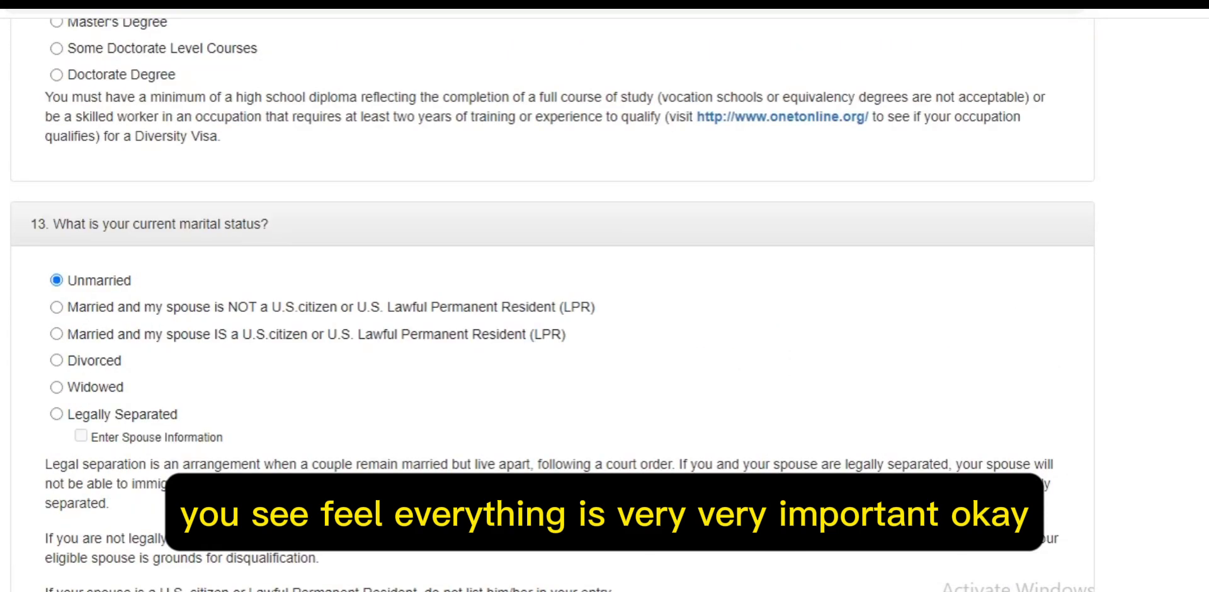
scroll(552, 304, "up", 1)
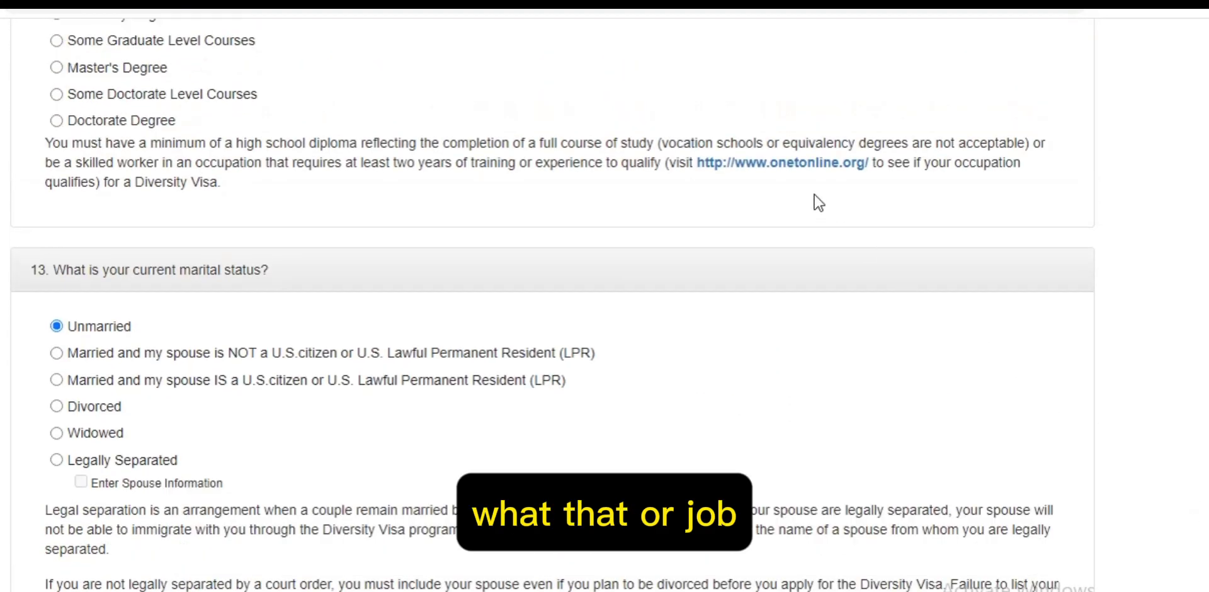
left_click(801, 163)
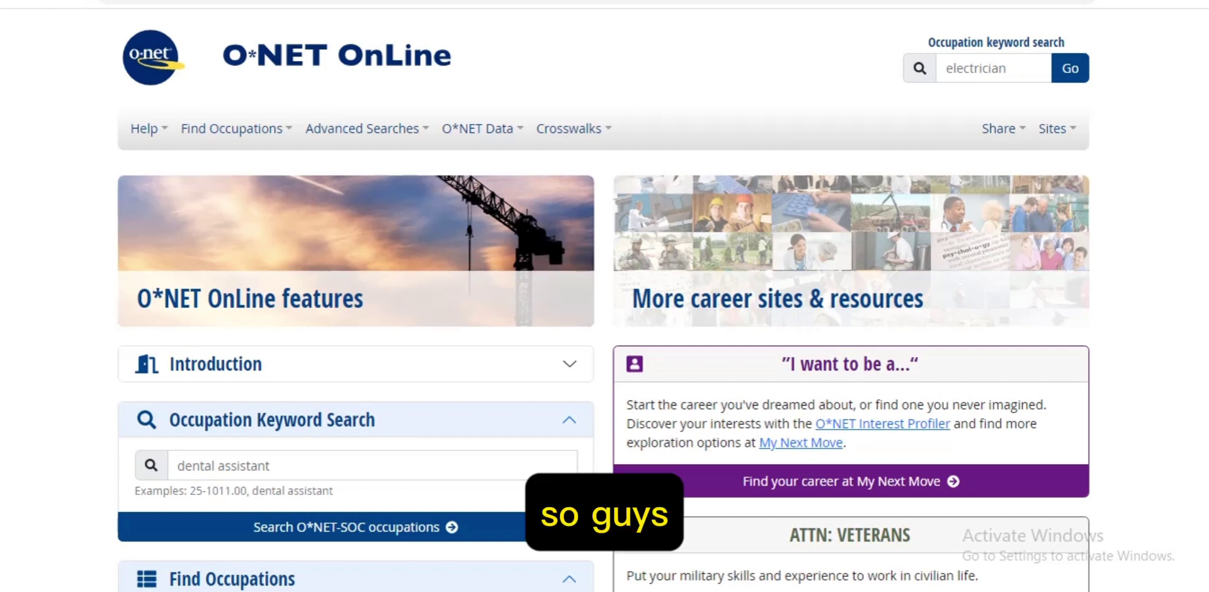
scroll(603, 303, "down", 3)
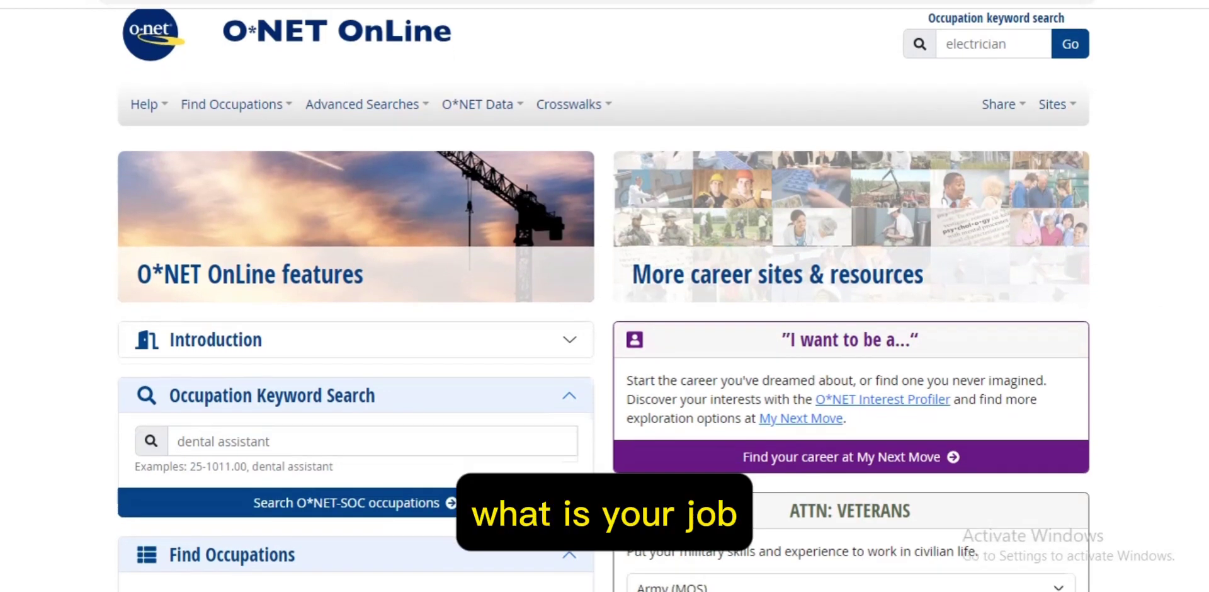
scroll(603, 302, "down", 2)
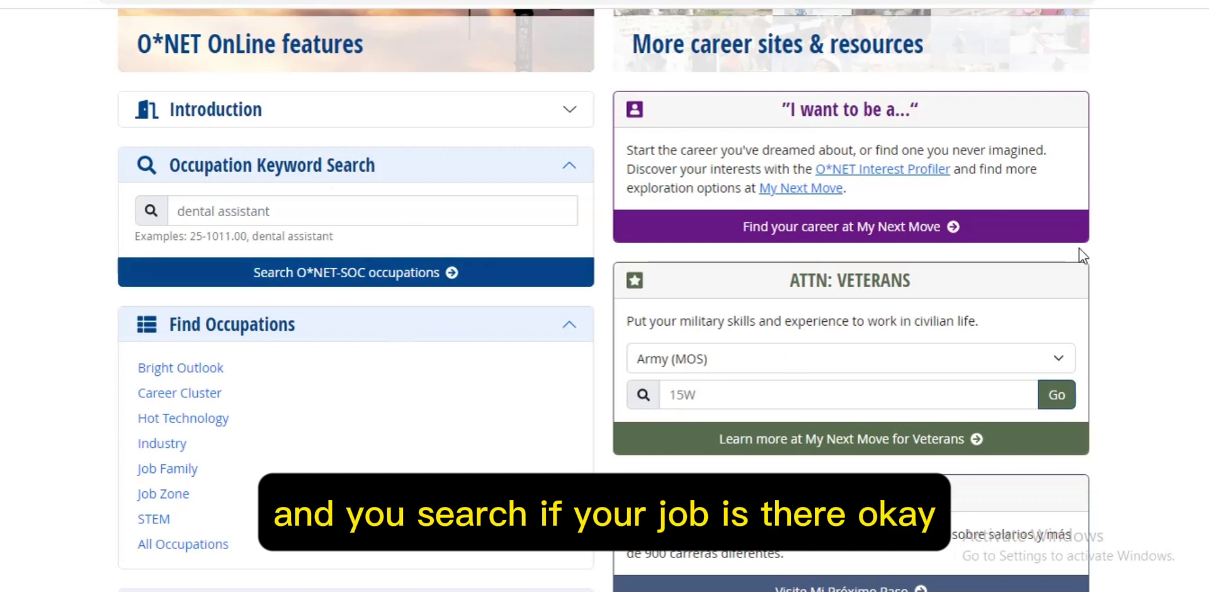
scroll(603, 299, "down", 7)
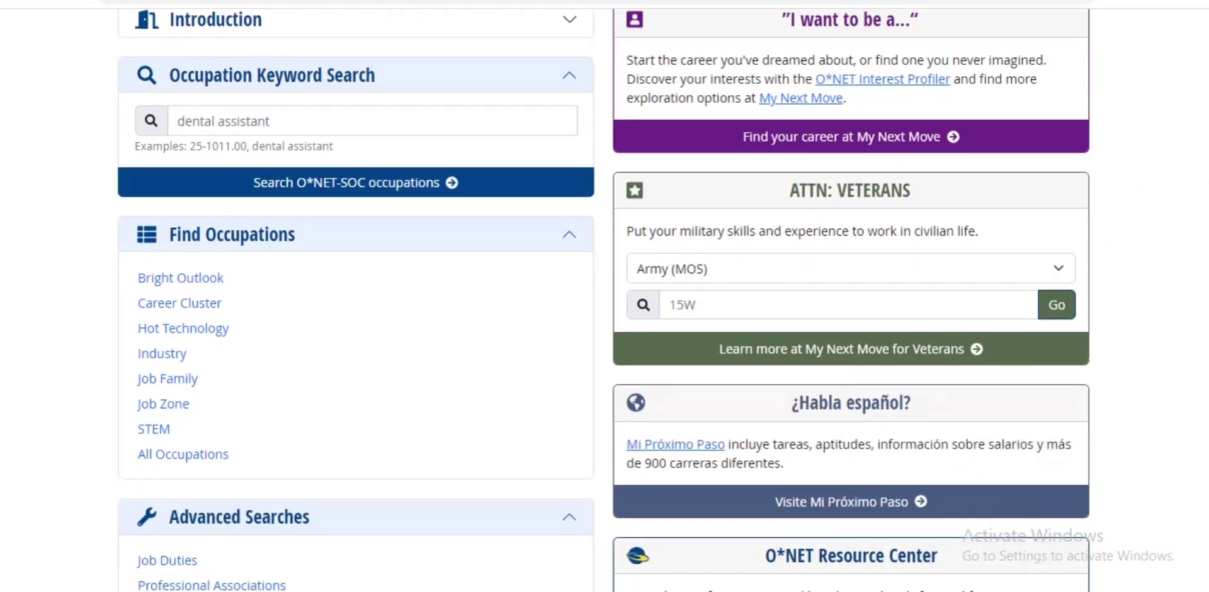
scroll(602, 299, "down", 3)
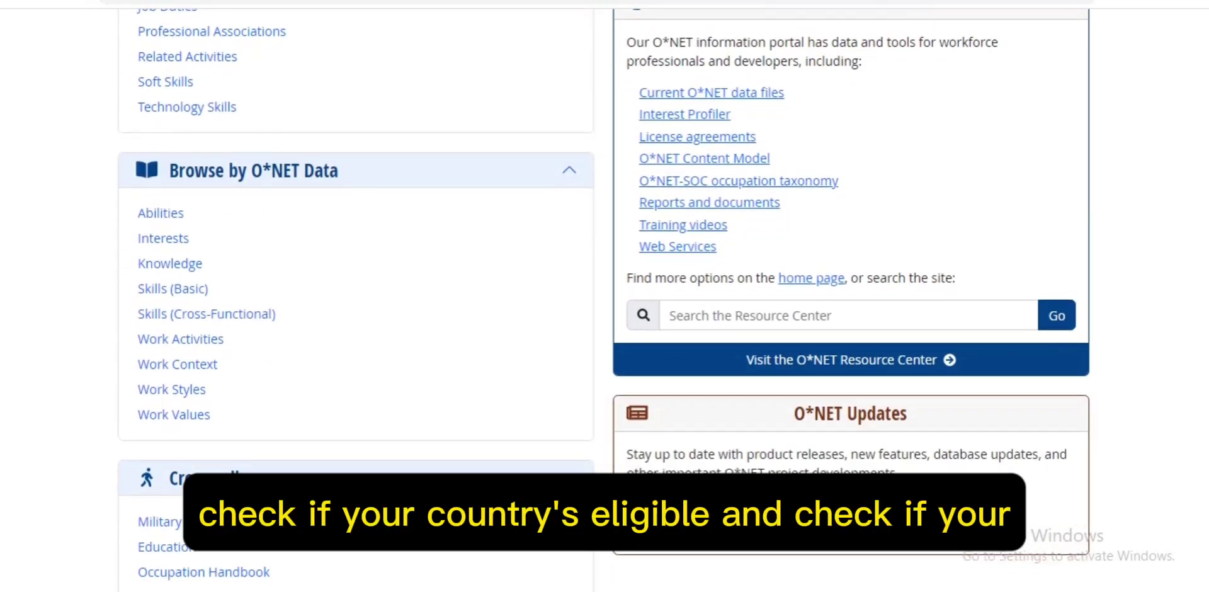
scroll(602, 299, "up", 5)
scroll(602, 299, "up", 8)
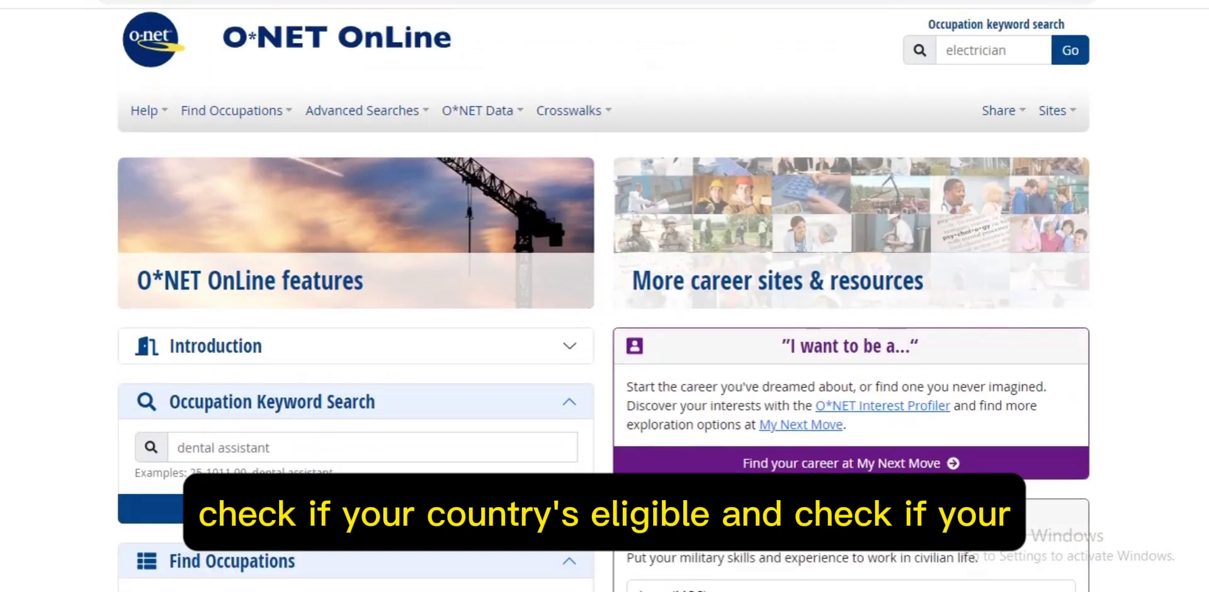